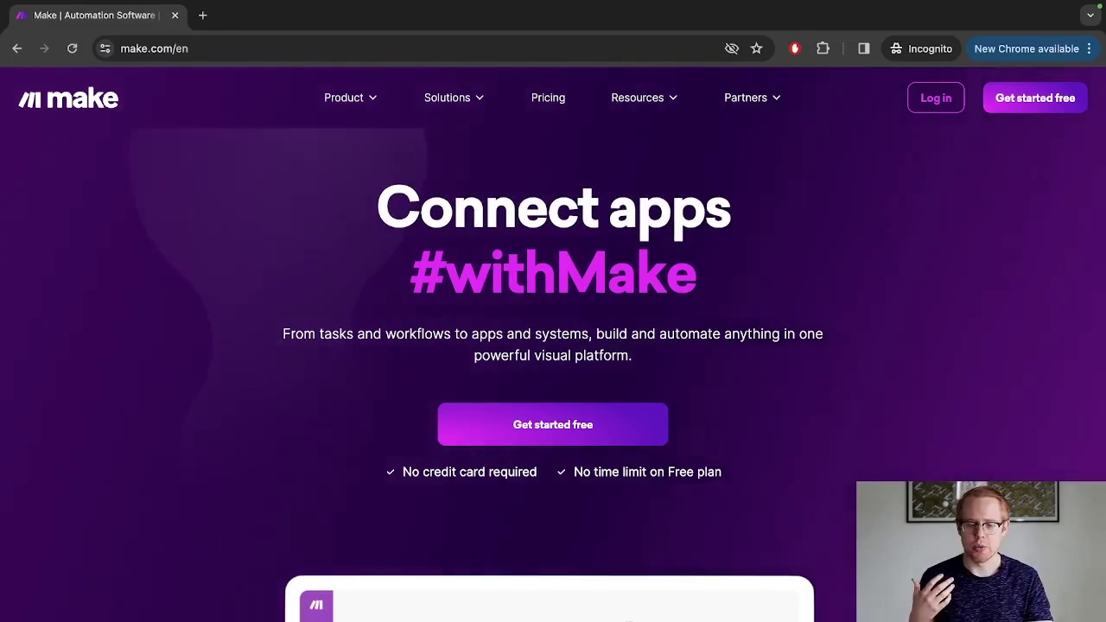
scroll(553, 346, down, 2)
scroll(553, 346, down, 6)
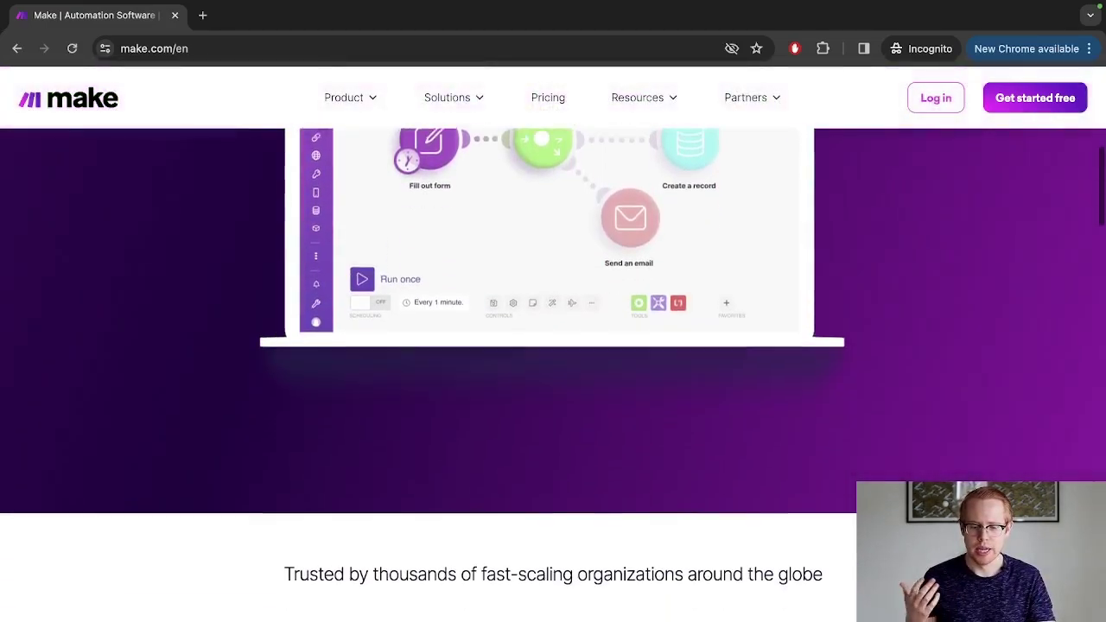
scroll(352, 273, down, 5)
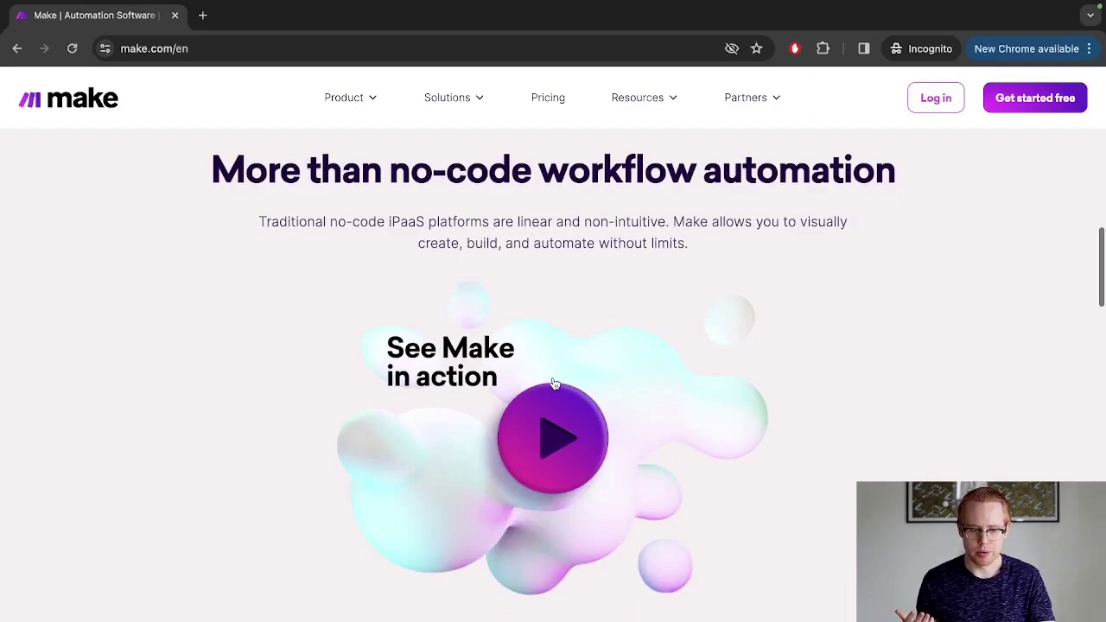
drag(209, 173, 900, 177)
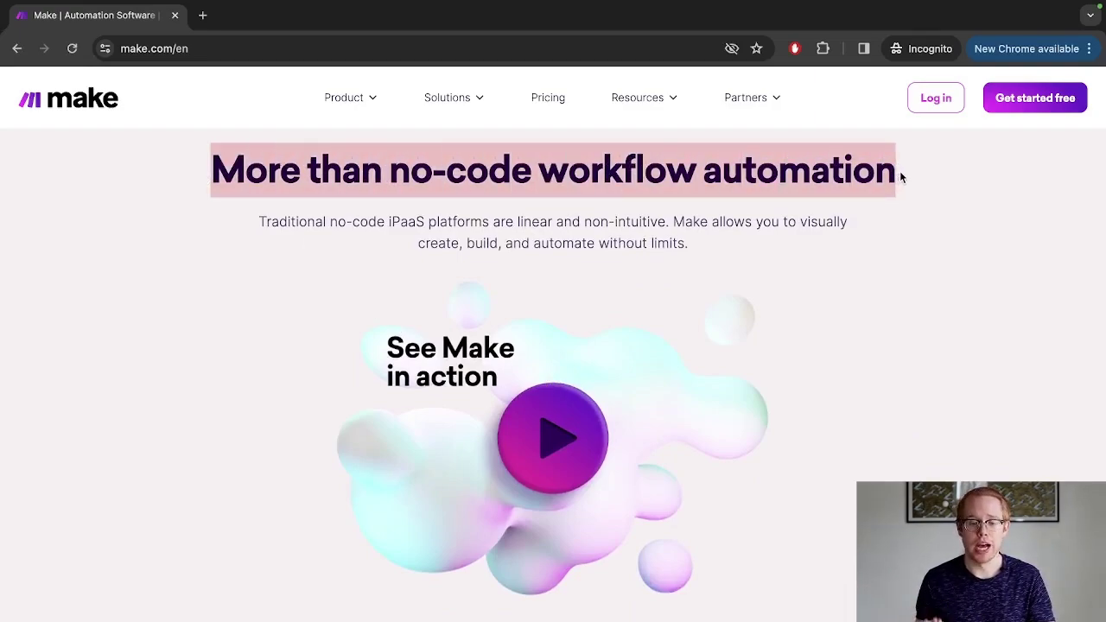
scroll(861, 174, up, 10)
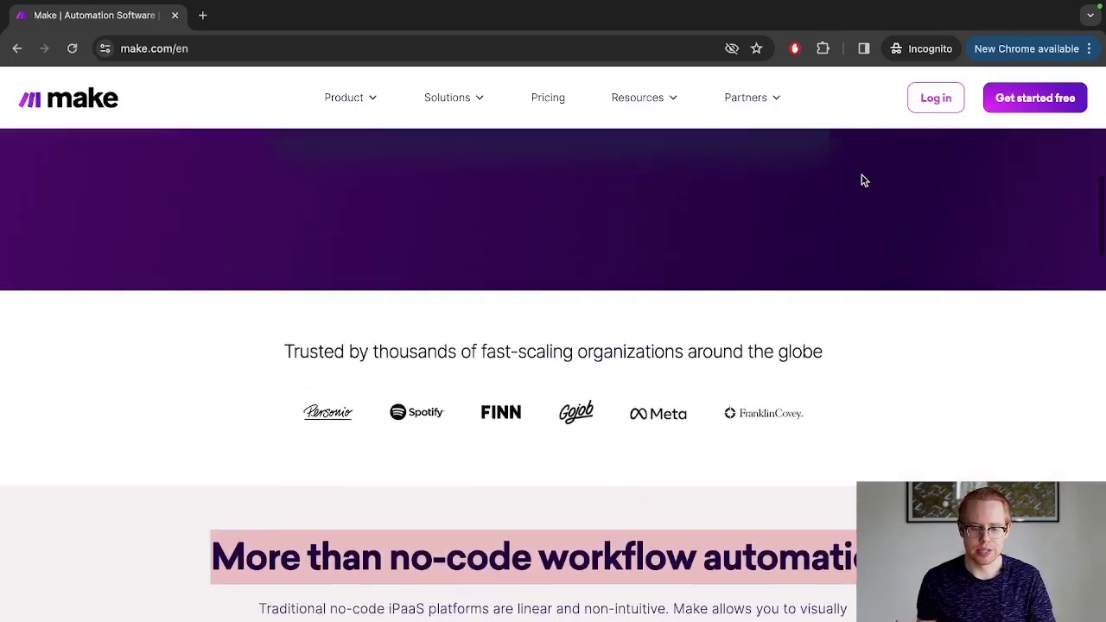
scroll(862, 178, up, 5)
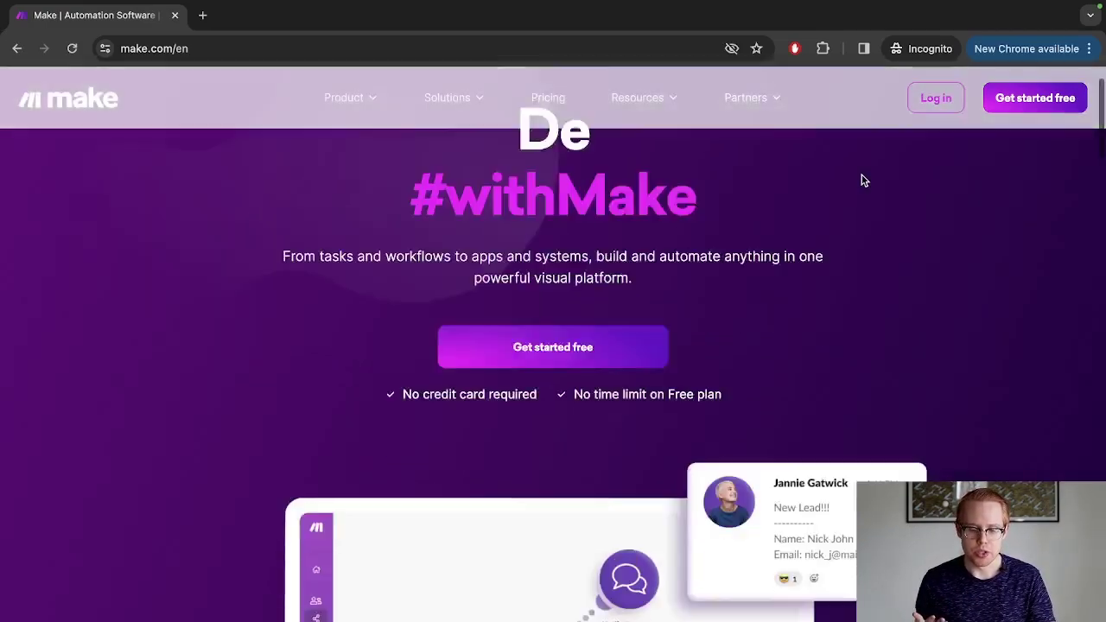
scroll(861, 178, down, 5)
scroll(443, 200, up, 1)
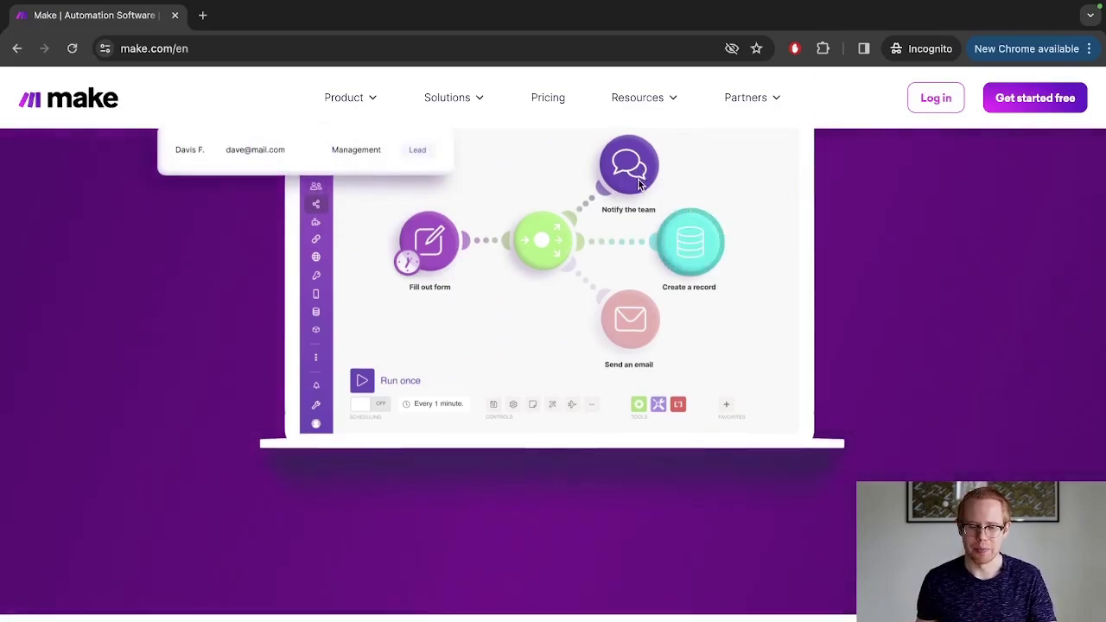
scroll(636, 182, down, 5)
scroll(640, 185, down, 1)
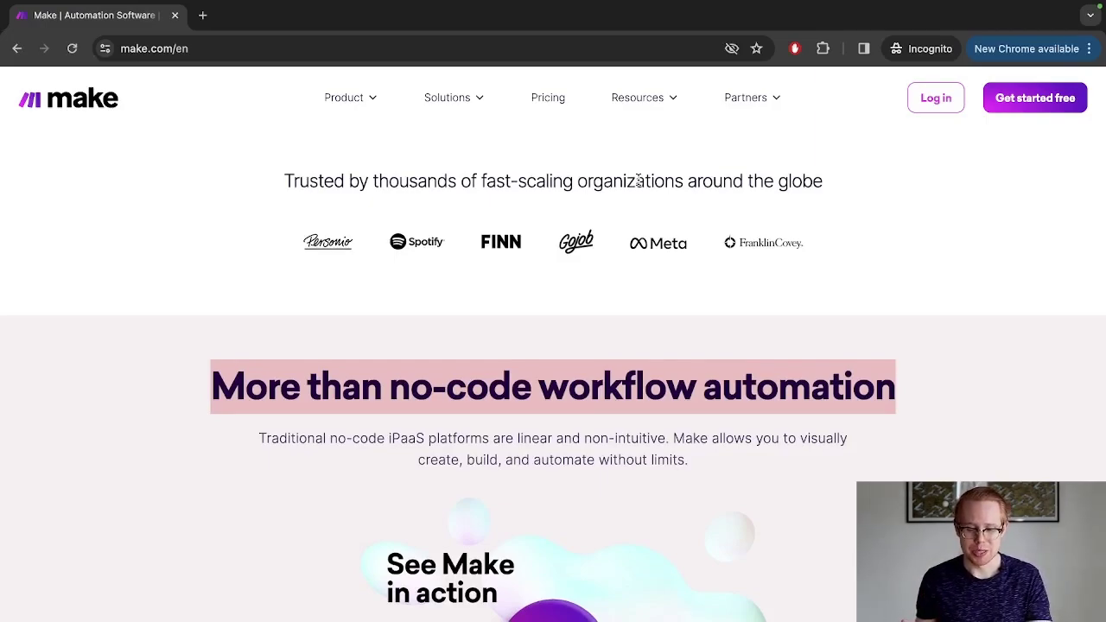
key(ctrl+t)
Go to zapier.com/app/dashboard in the new tab, then to the Zapier homepage.
text(pier)
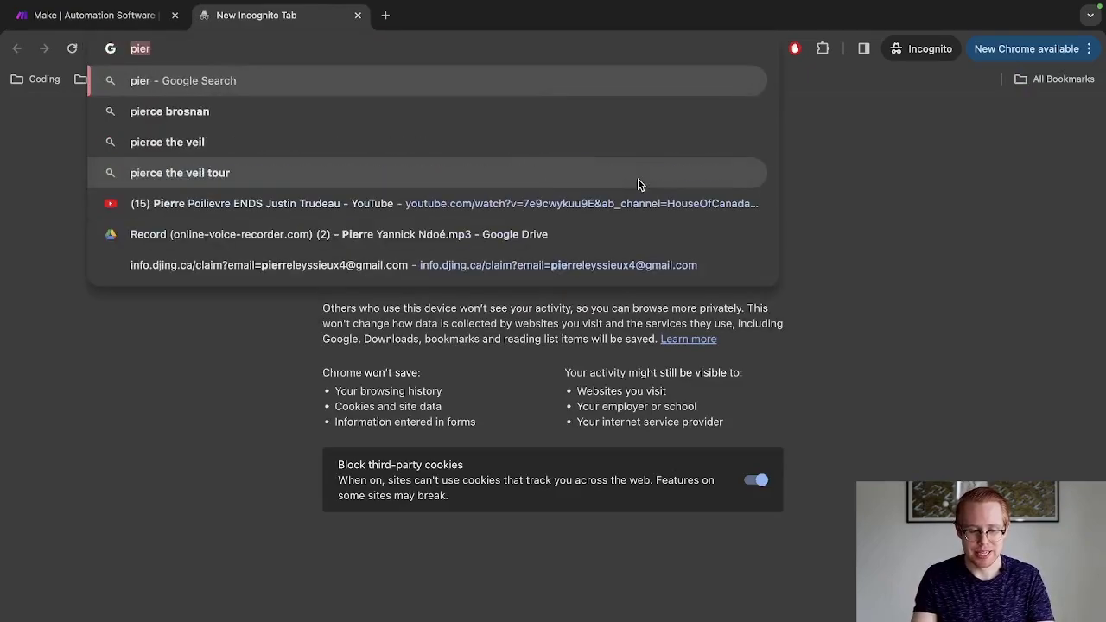
key(BackSpace)
key(BackSpace)
key(BackSpace)
key(BackSpace)
text(az)
key(BackSpace)
key(BackSpace)
text(za[)
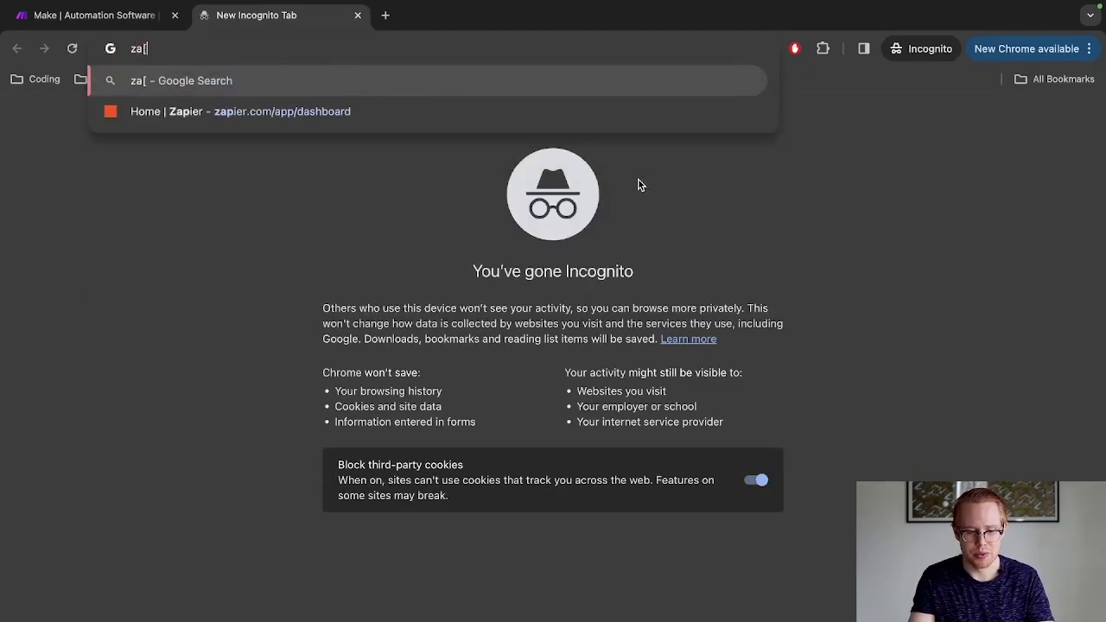
key(BackSpace)
text(p)
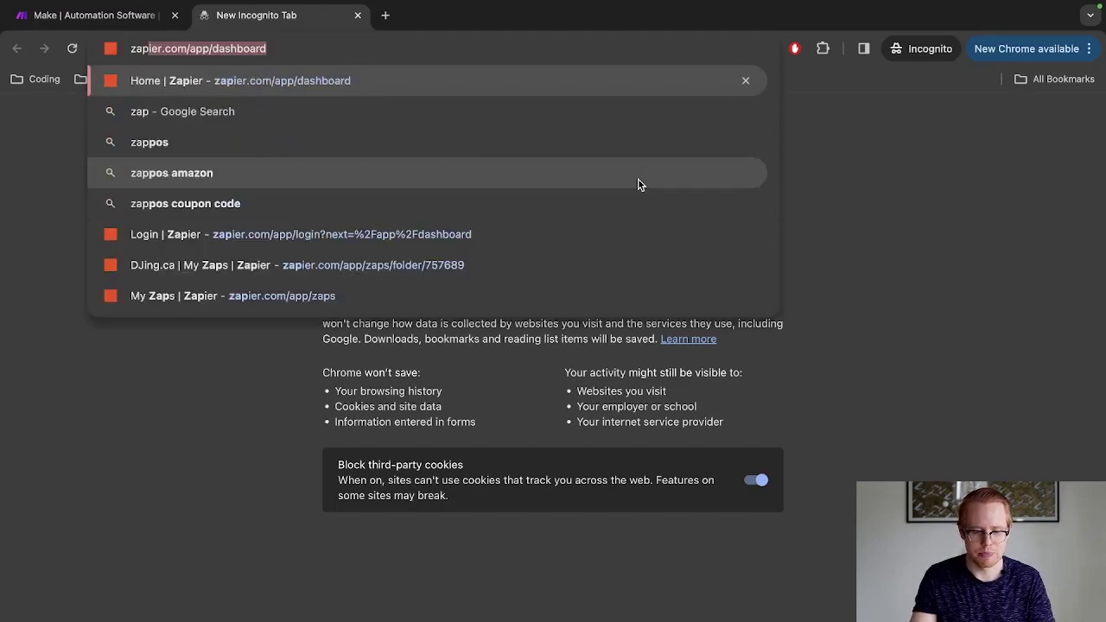
text(ier)
key(Return)
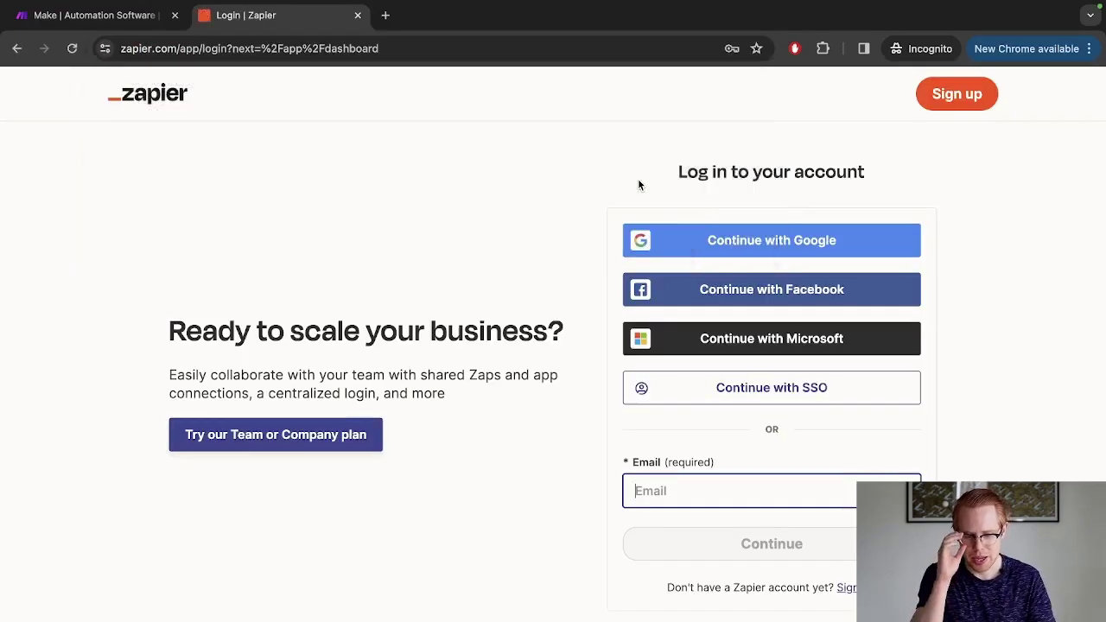
click(147, 90)
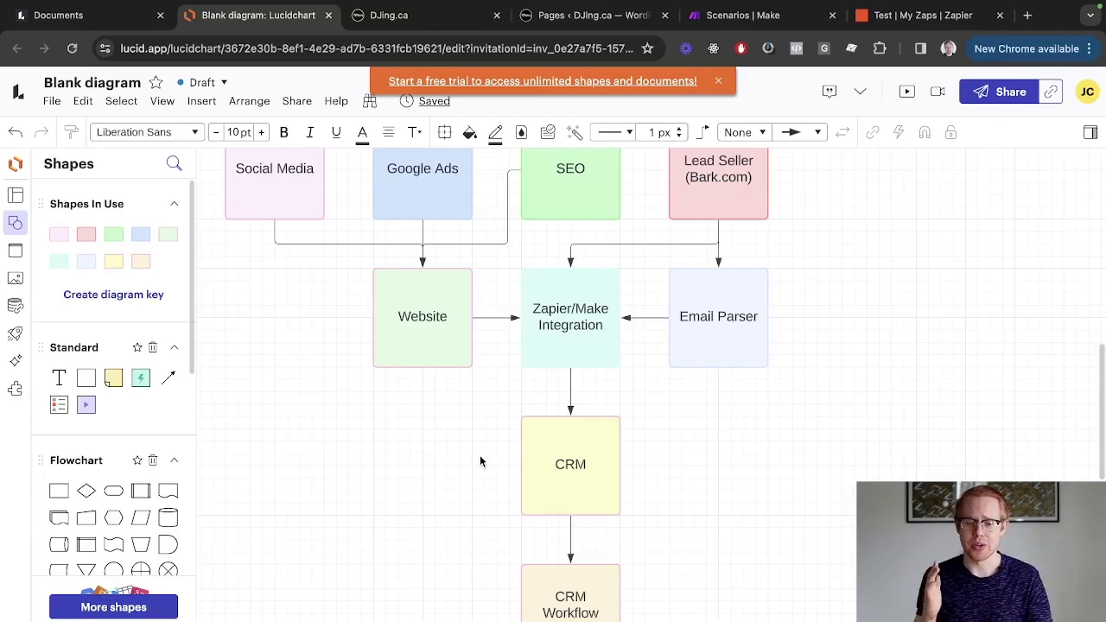
Scroll through the Lucidchart lead-flow diagram, then switch to the WordPress Pages tab.
scroll(480, 460, down, 1)
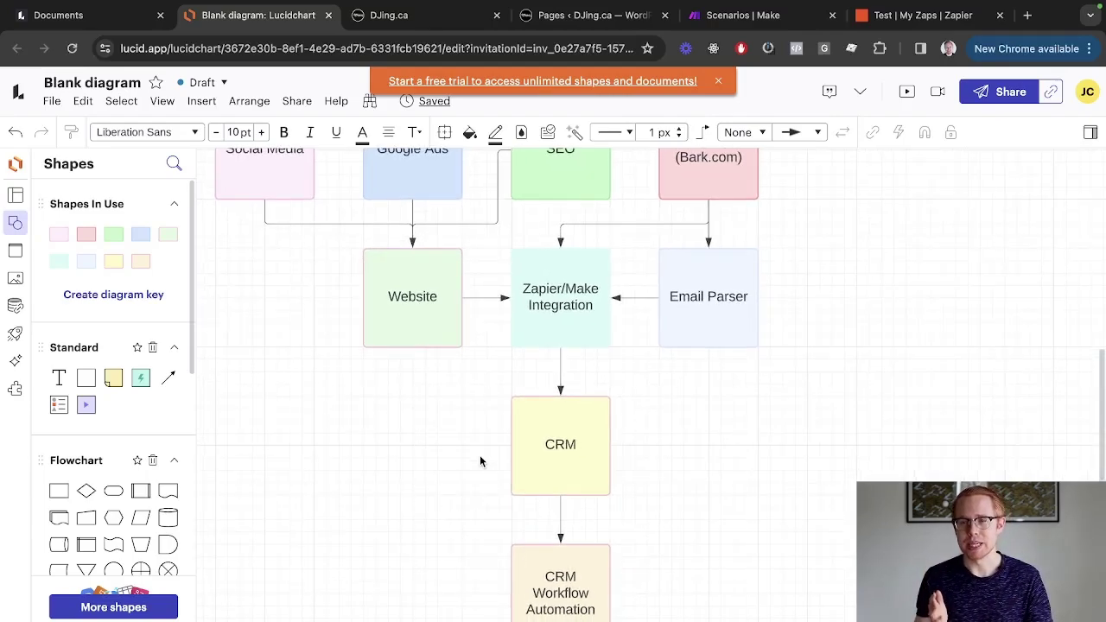
scroll(480, 461, down, 1)
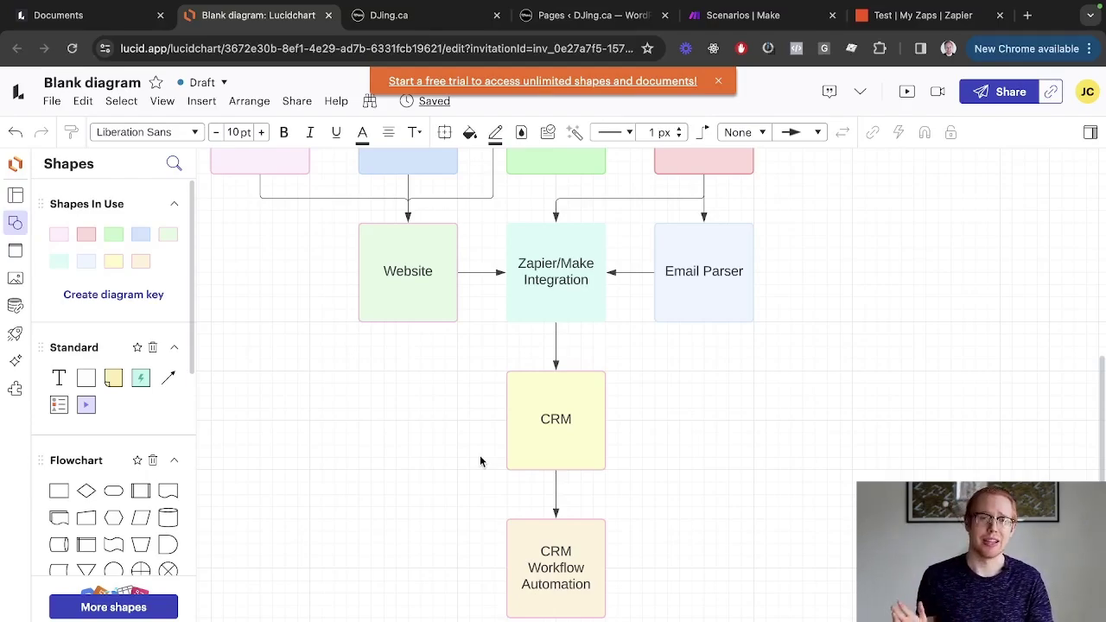
scroll(480, 455, down, 3)
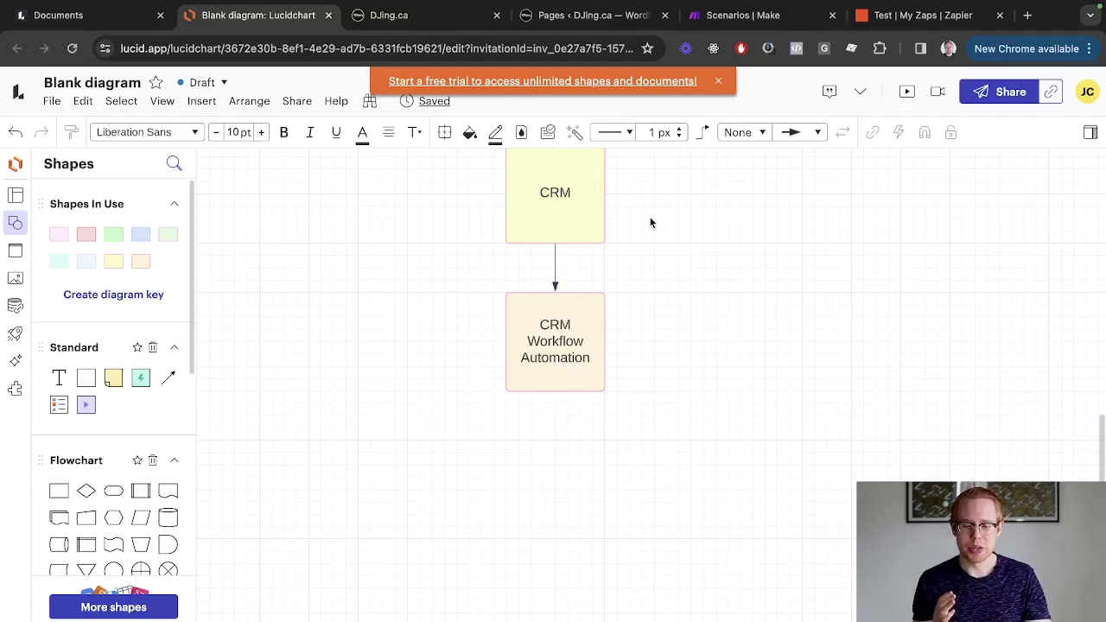
scroll(651, 223, up, 5)
scroll(651, 223, down, 1)
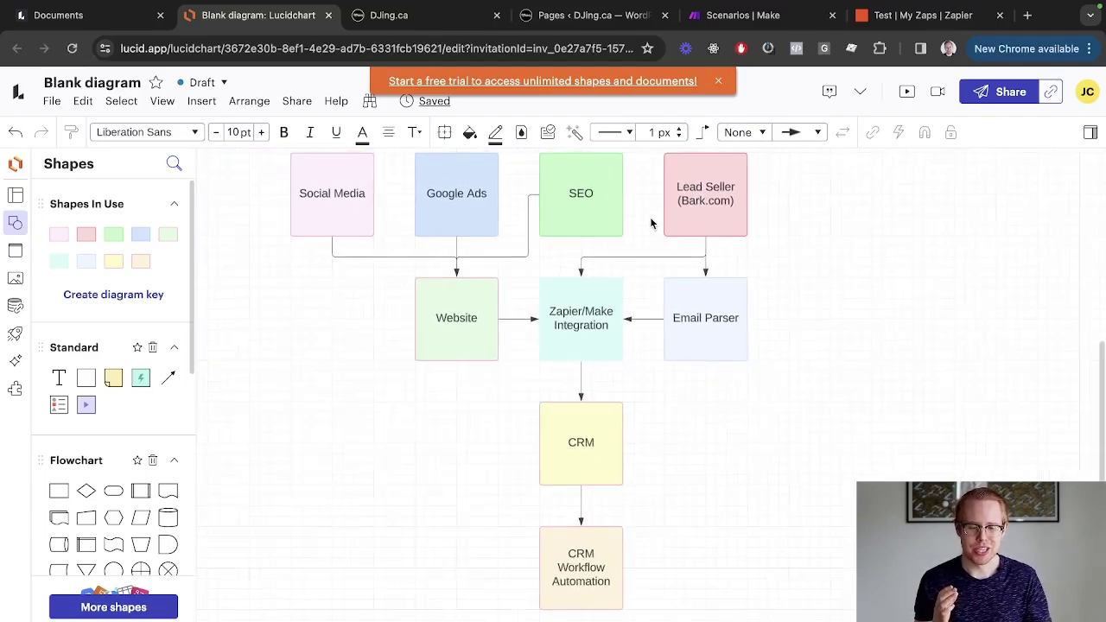
scroll(651, 223, down, 1)
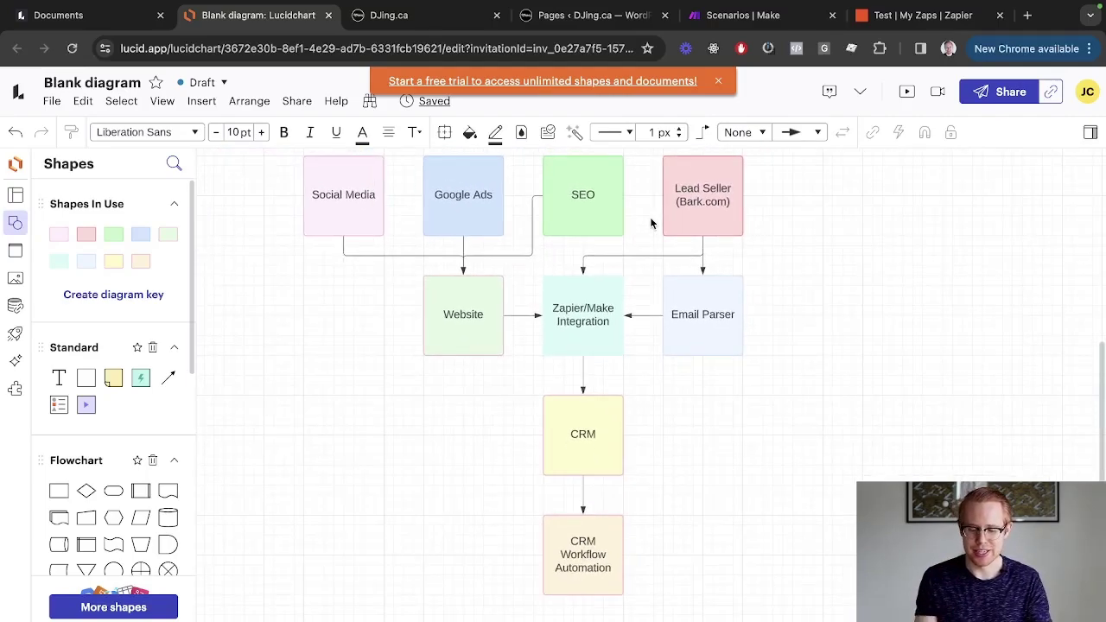
key(ctrl+Tab)
key(ctrl+Tab)
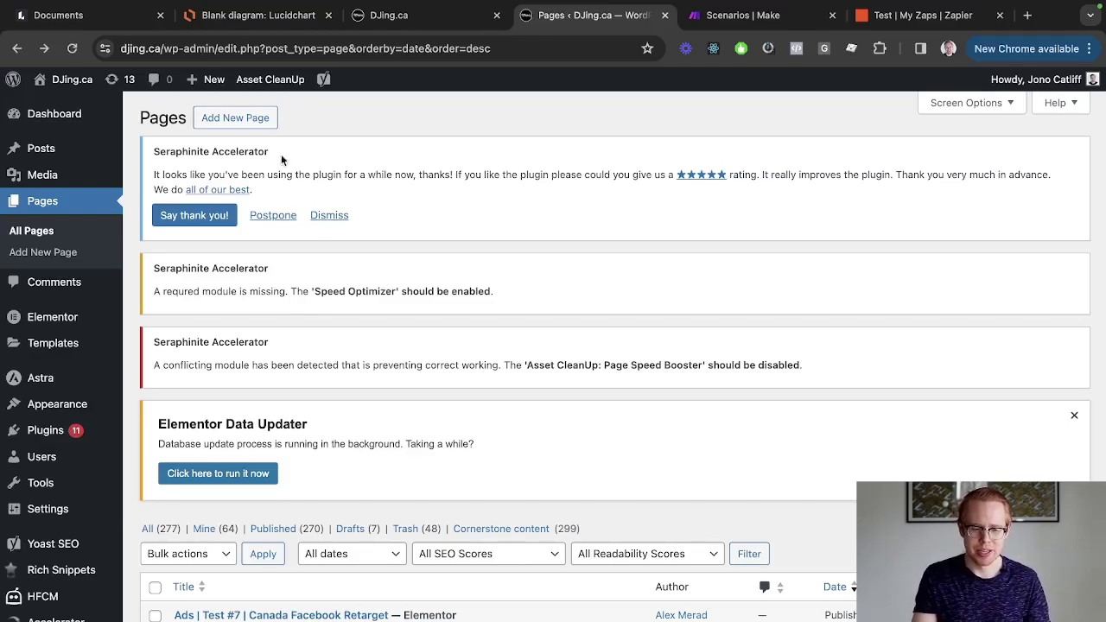
Create a new WordPress page and open it with Elementor.
click(259, 121)
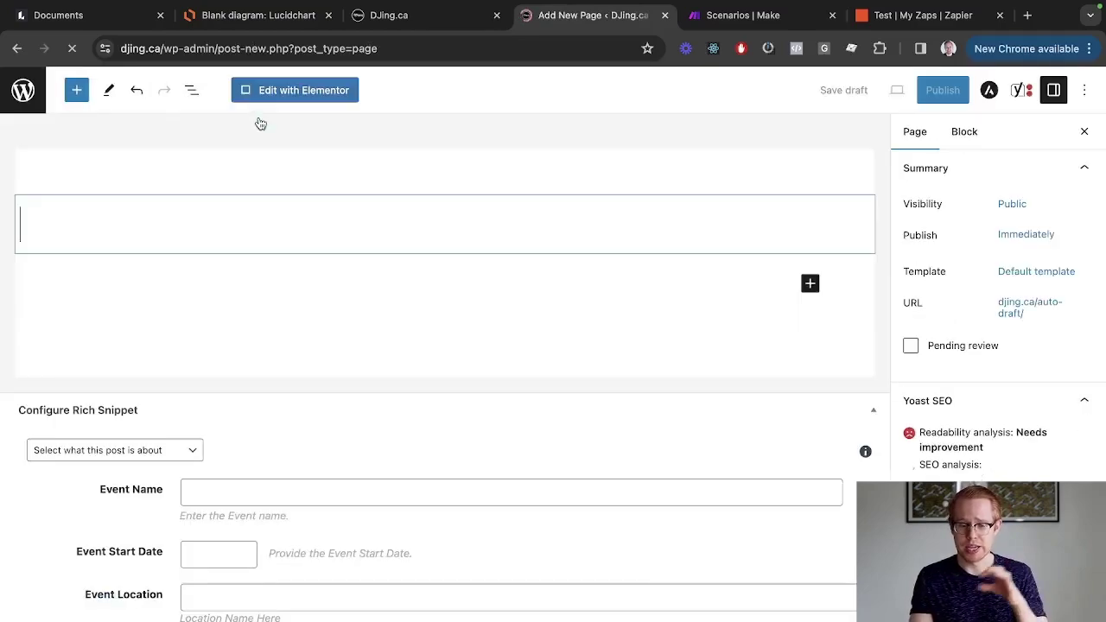
click(284, 92)
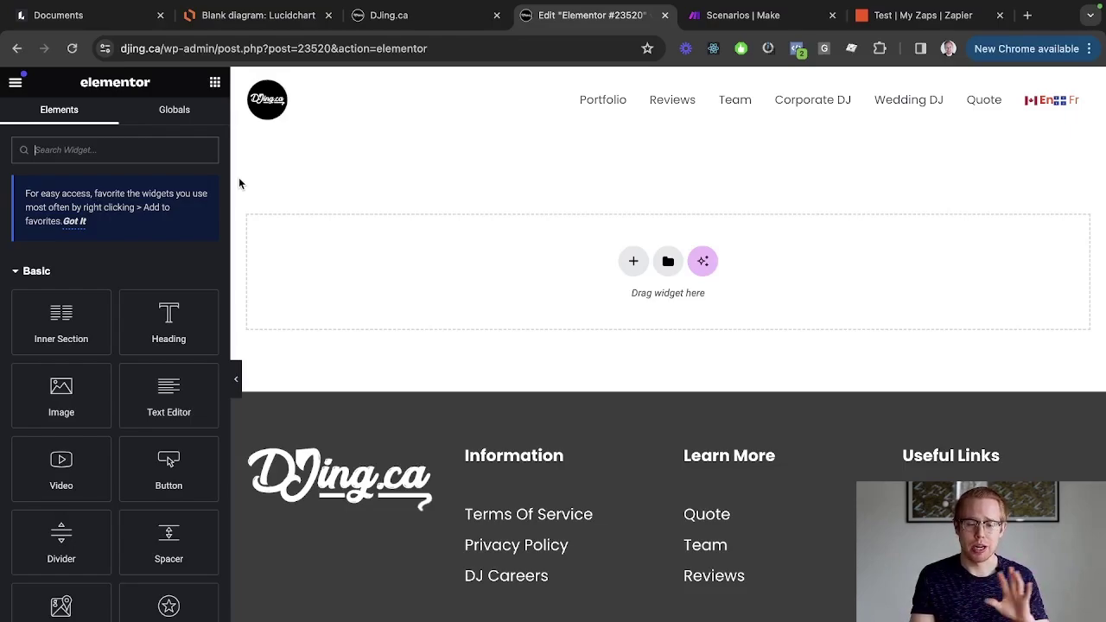
Place a Form widget on the empty page and delete its Message field.
text(form)
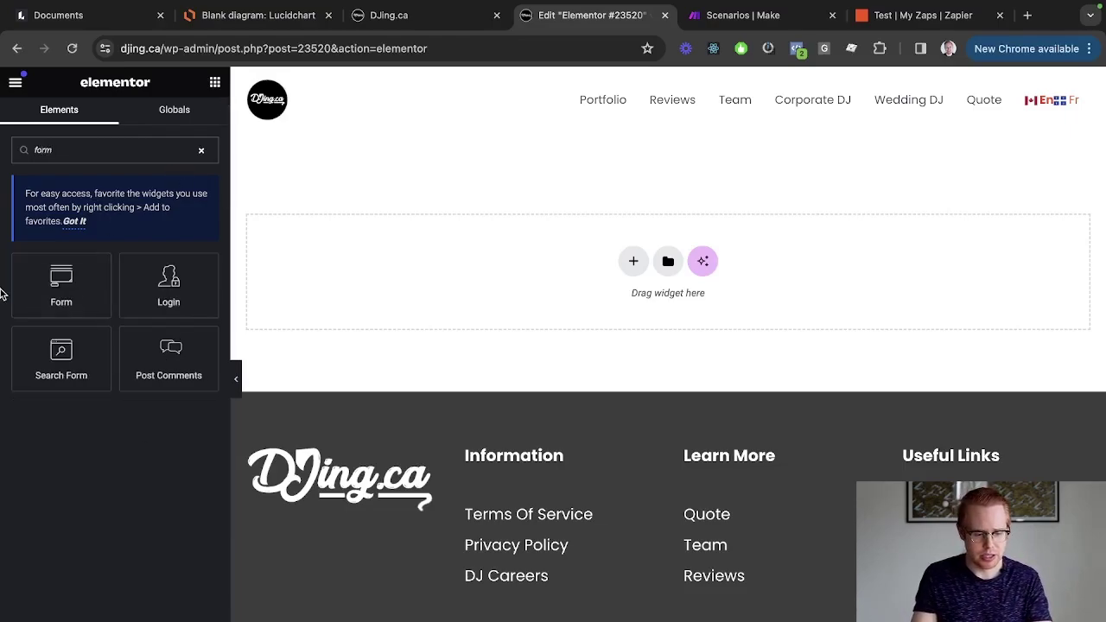
drag(32, 284, 521, 277)
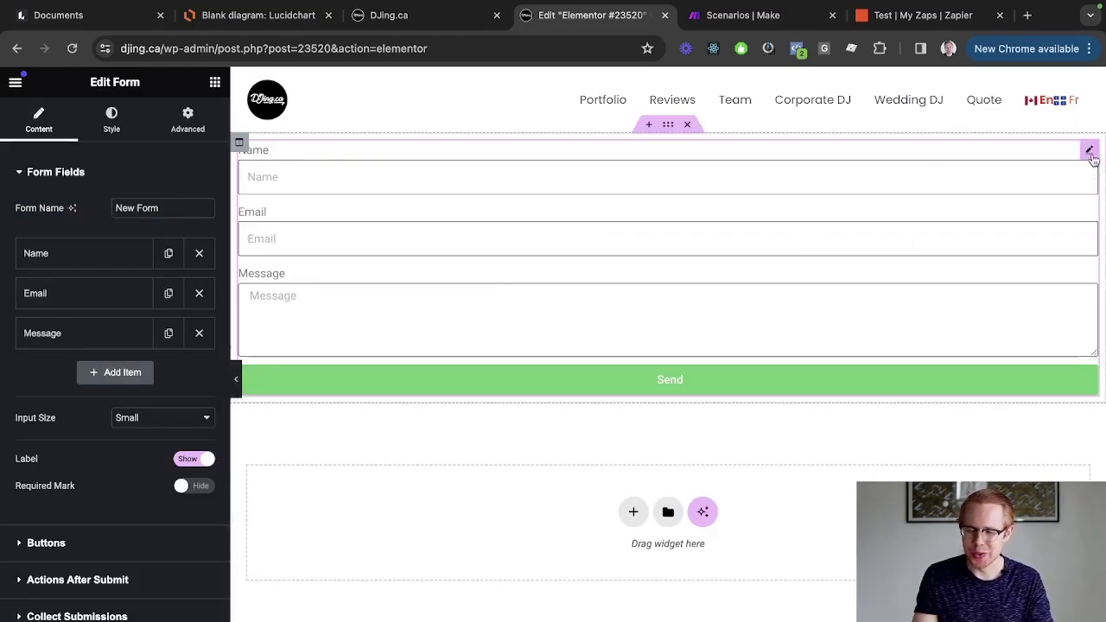
scroll(60, 213, down, 3)
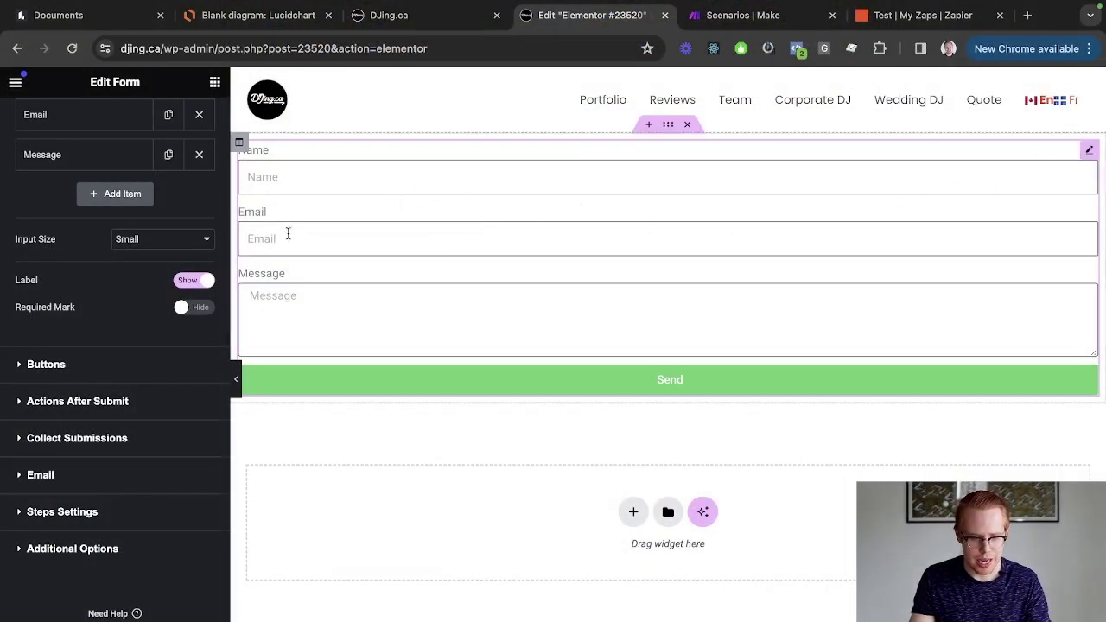
scroll(54, 363, up, 2)
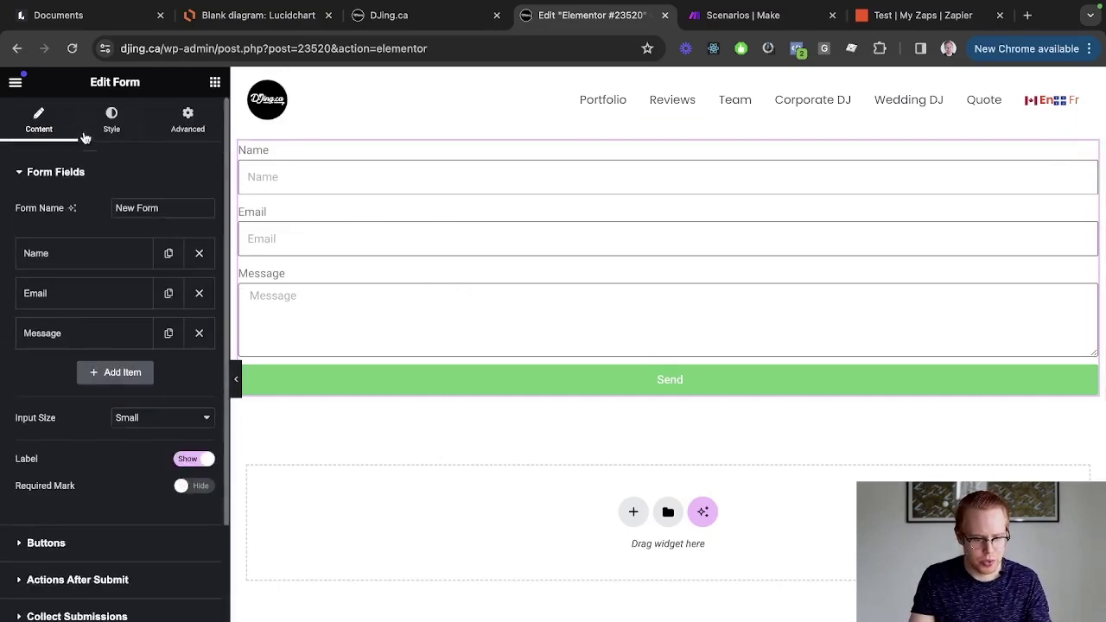
click(198, 334)
Rename the Name field to First Name with a matching placeholder and ID first_name.
click(94, 254)
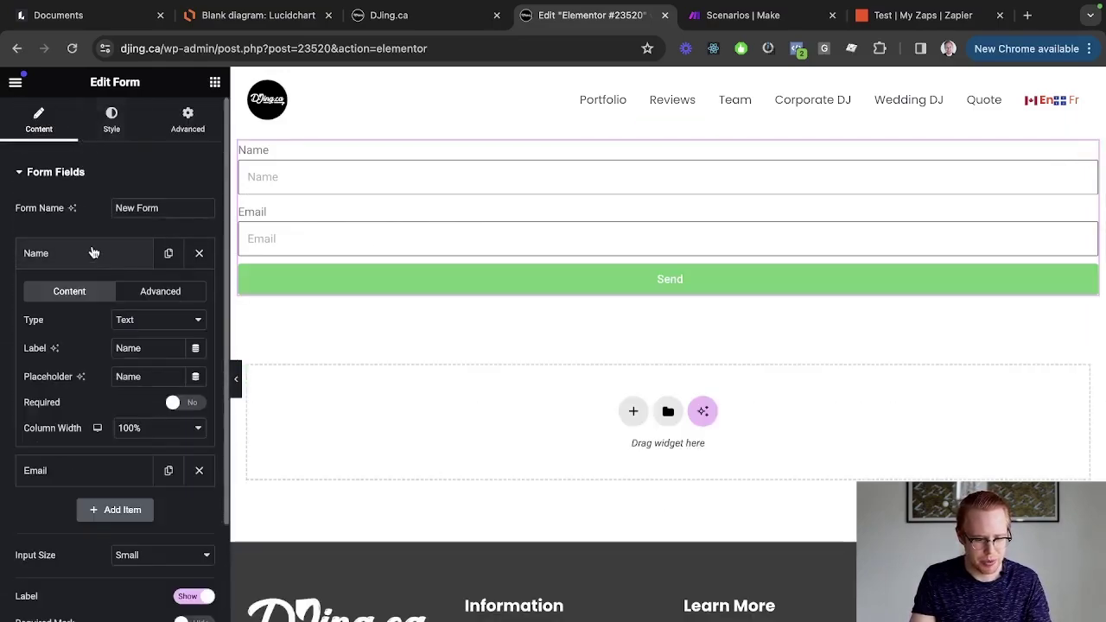
double_click(130, 348)
text(Firs)
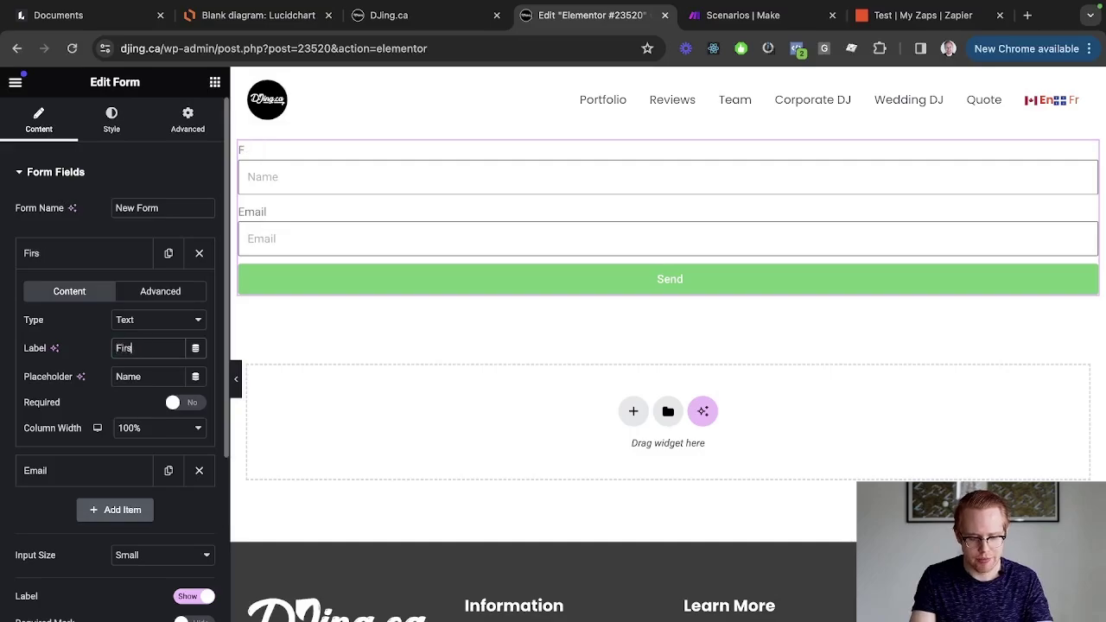
text(t Name)
click(143, 379)
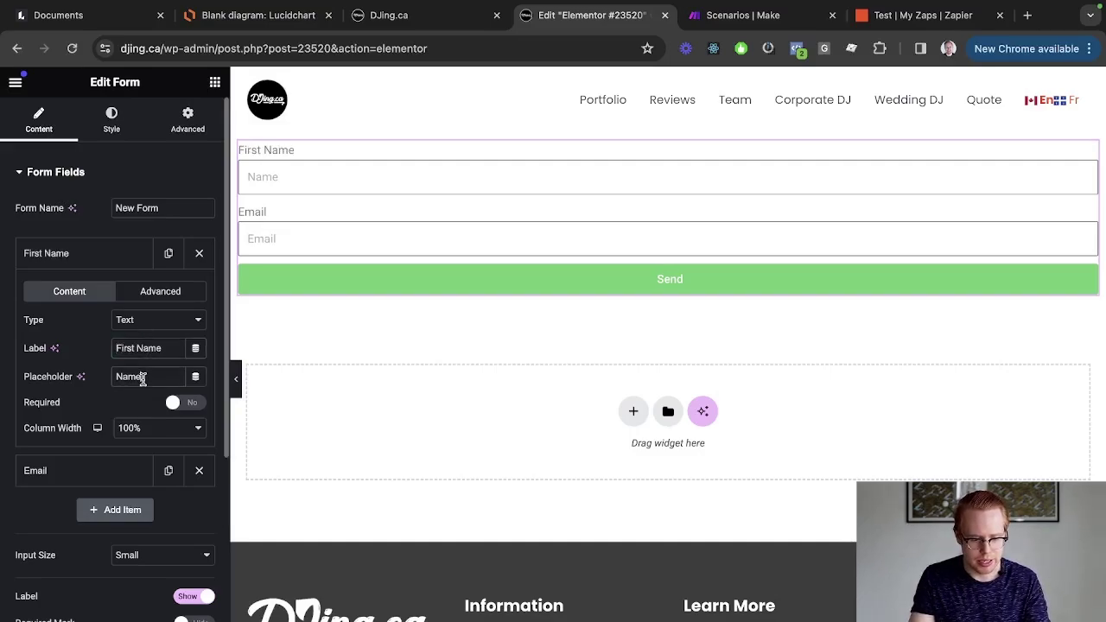
text(First)
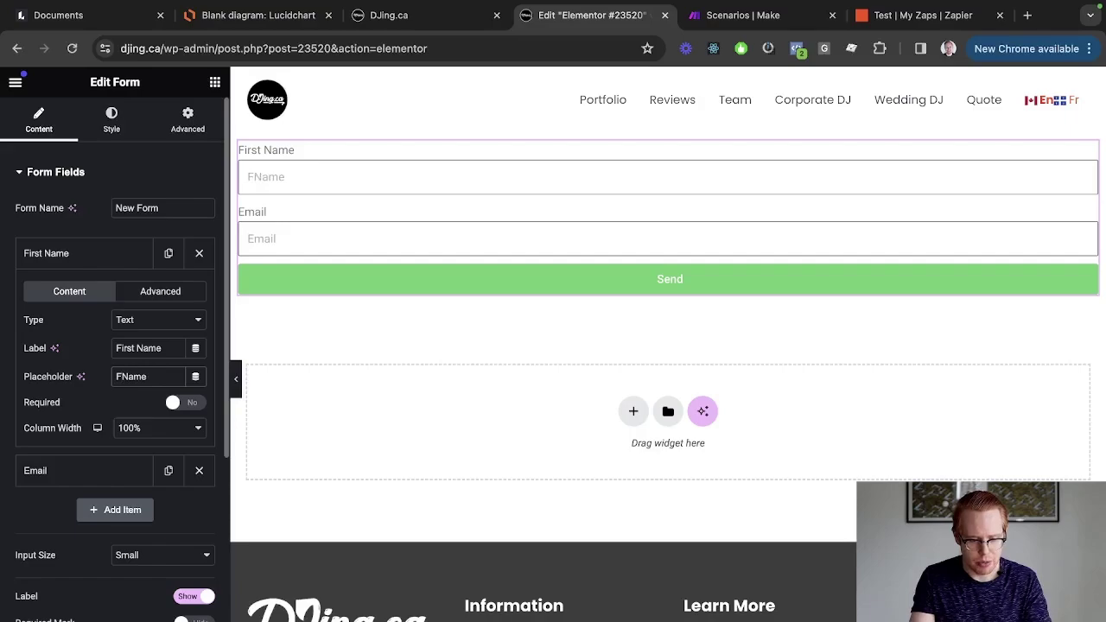
click(155, 290)
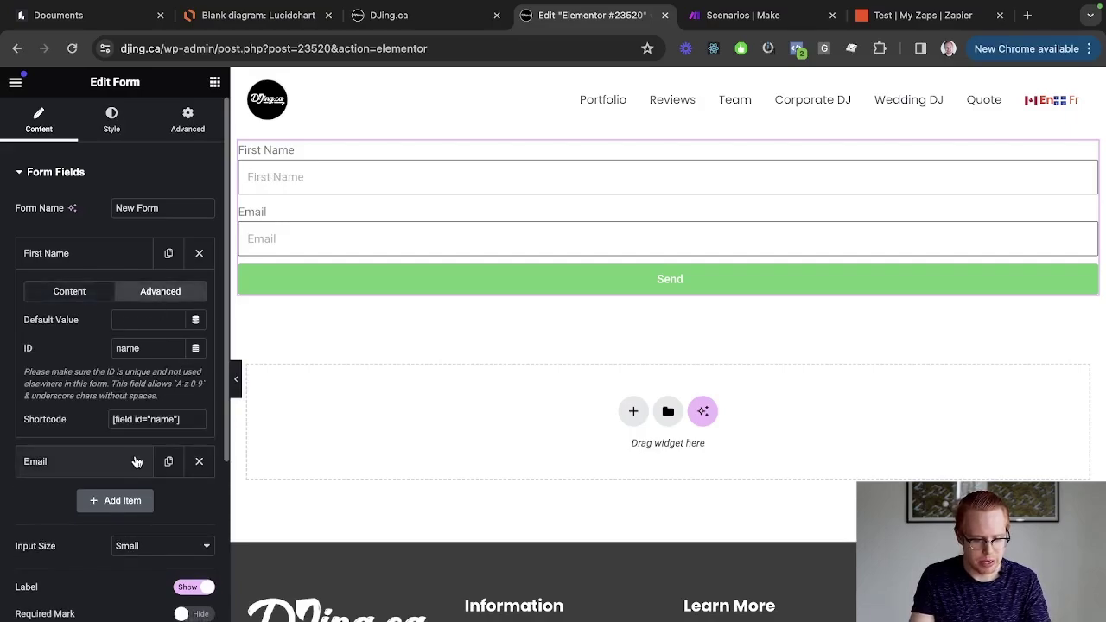
click(116, 347)
text(first_)
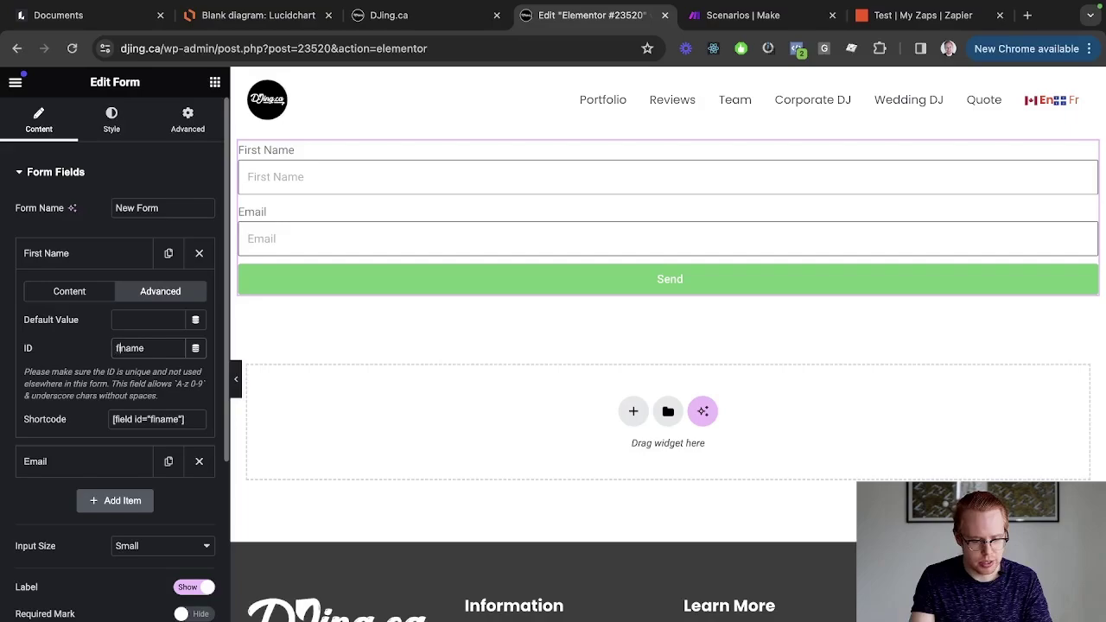
double_click(27, 347)
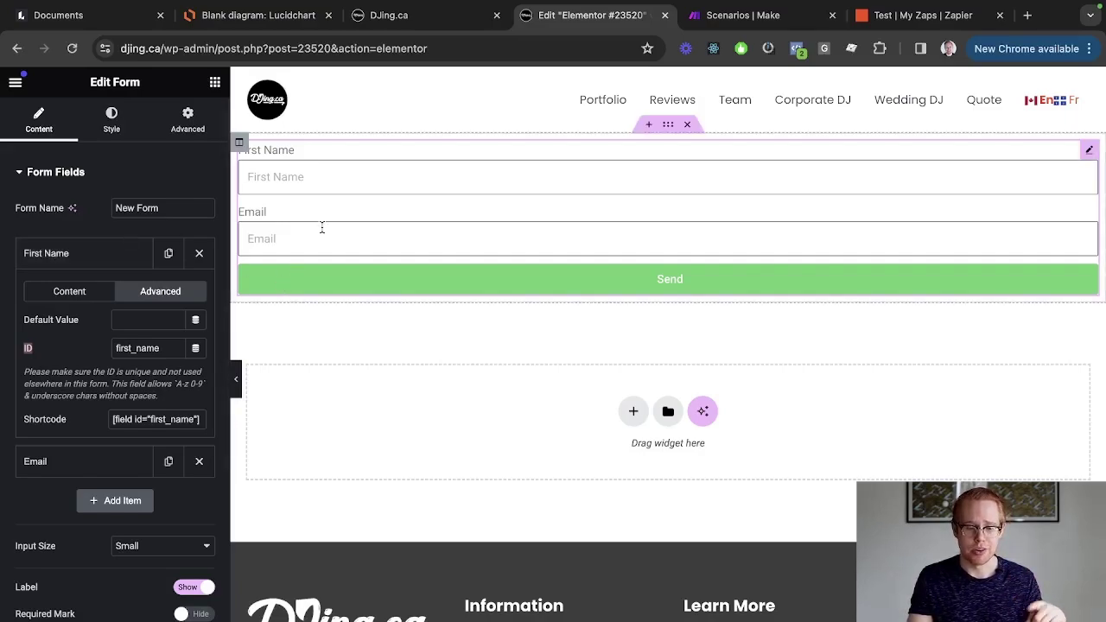
click(97, 256)
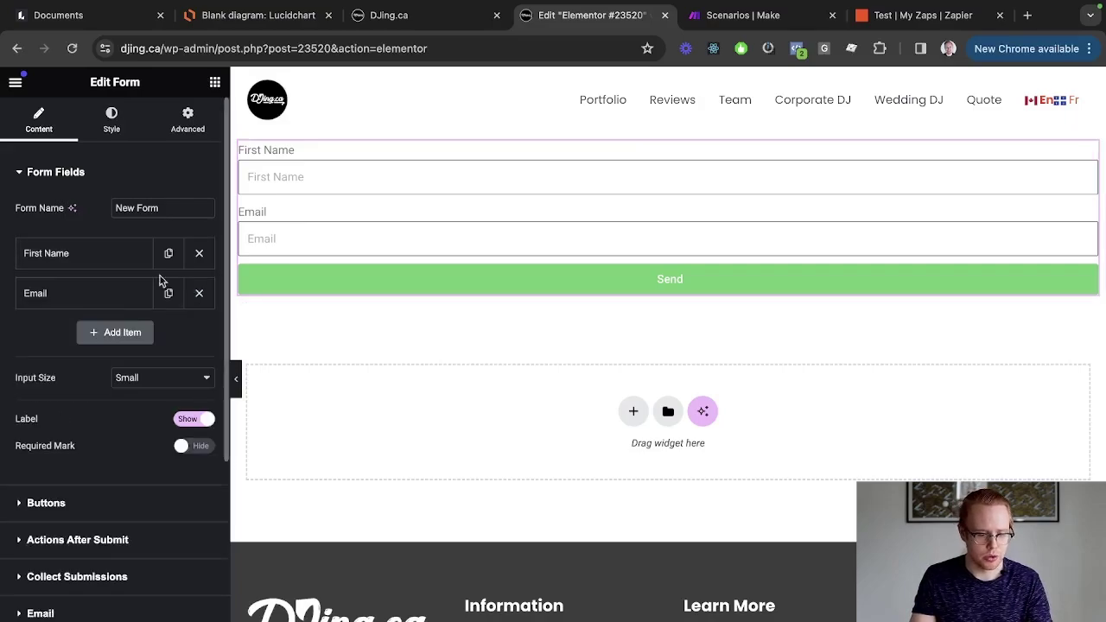
Duplicate First Name into a Last Name field with a Last placeholder and ID last_name.
click(169, 254)
click(98, 293)
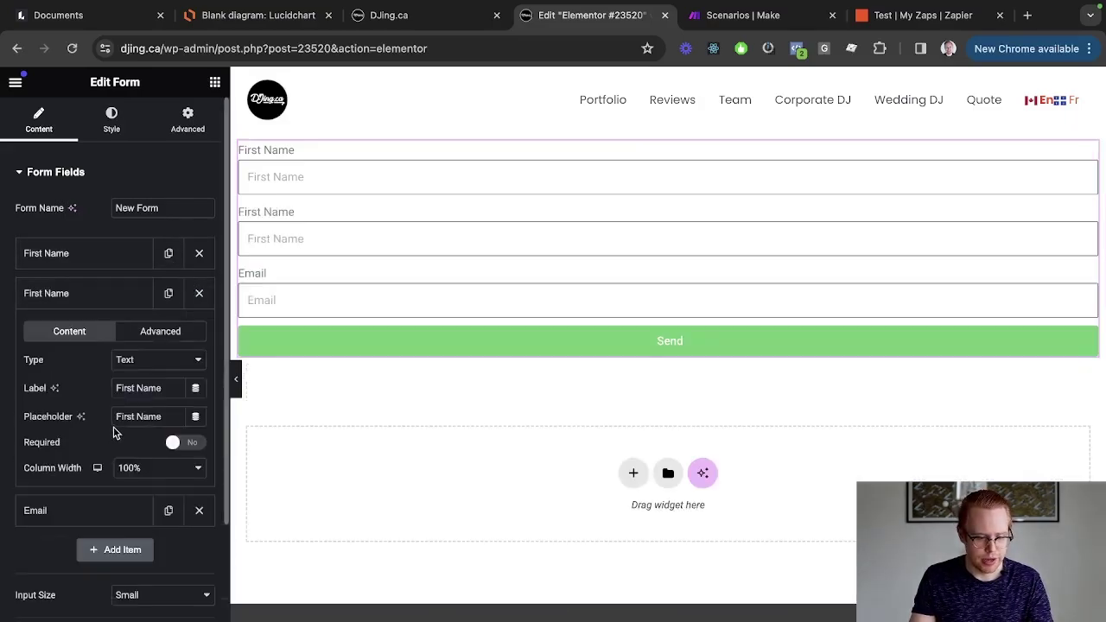
click(134, 388)
double_click(130, 388)
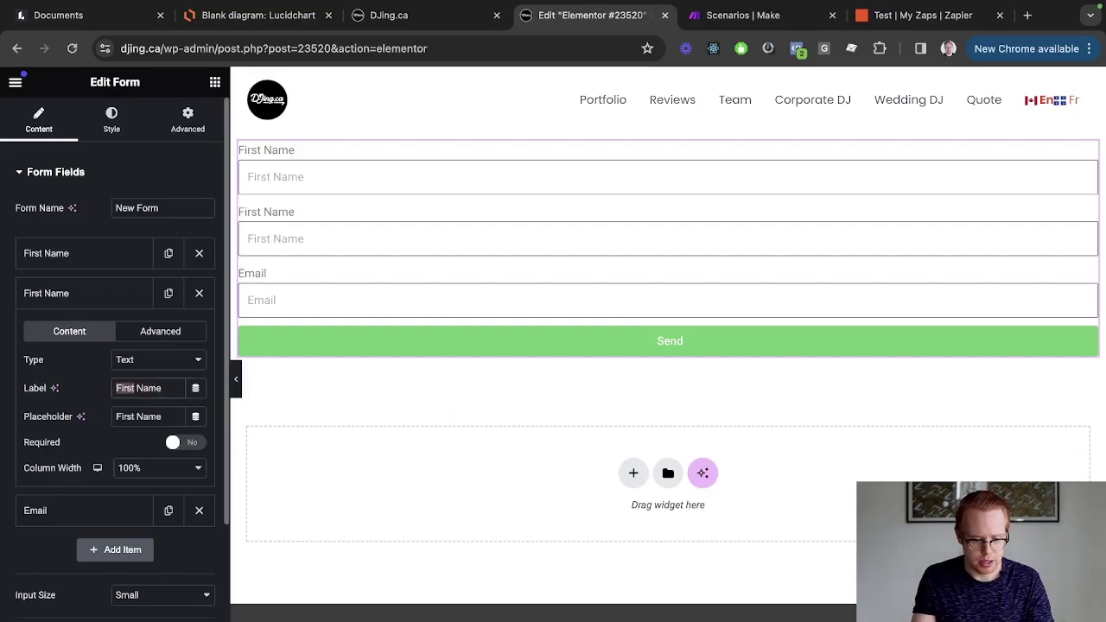
text(Last)
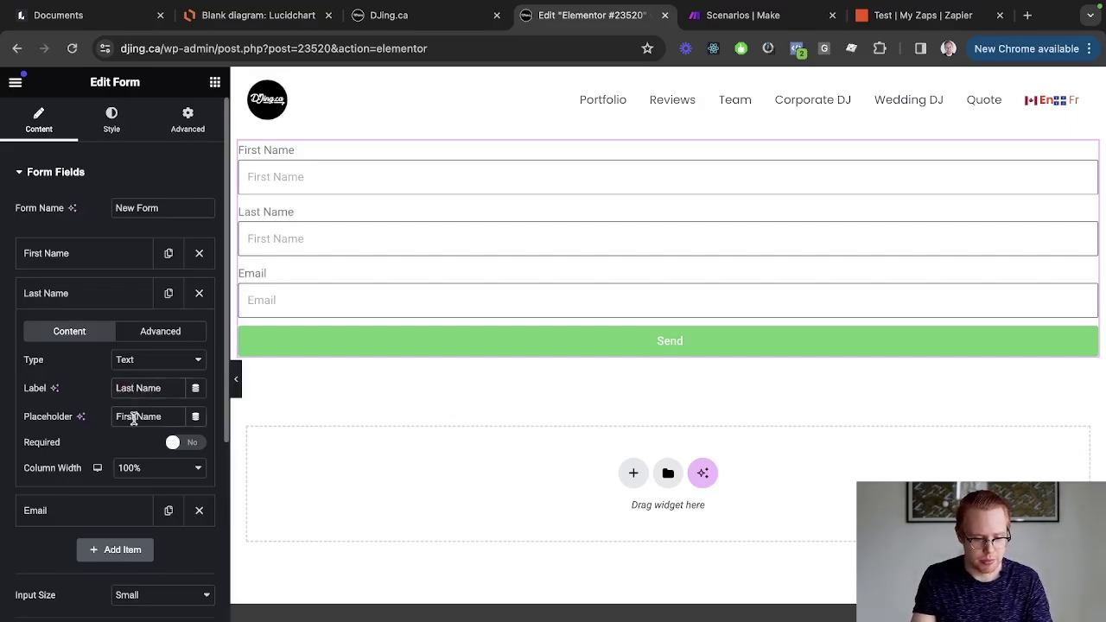
double_click(127, 416)
text(Last)
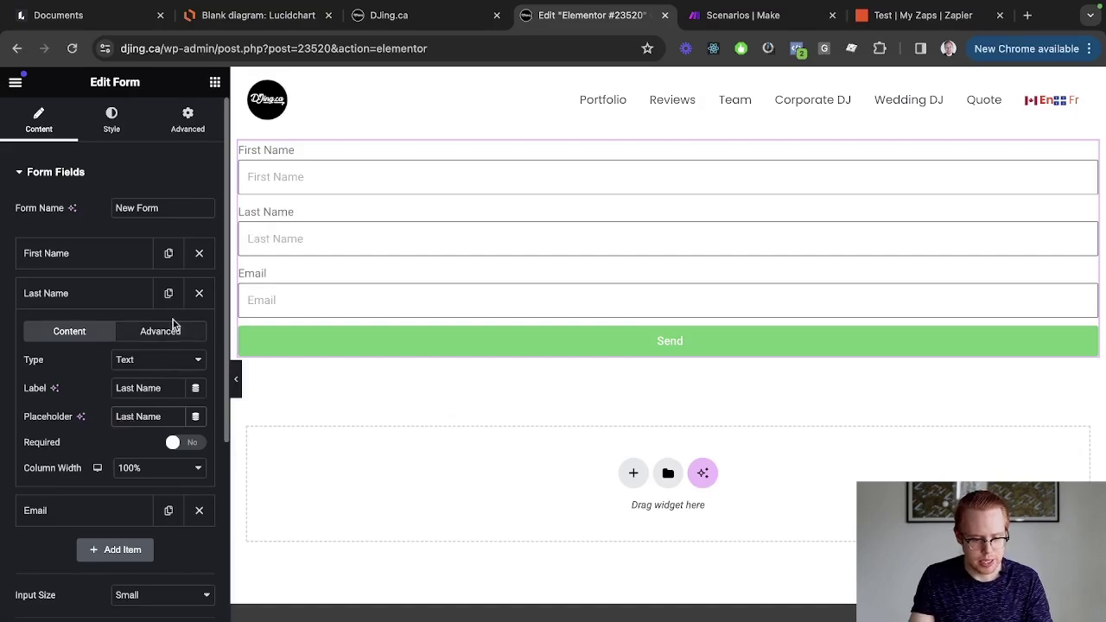
click(161, 333)
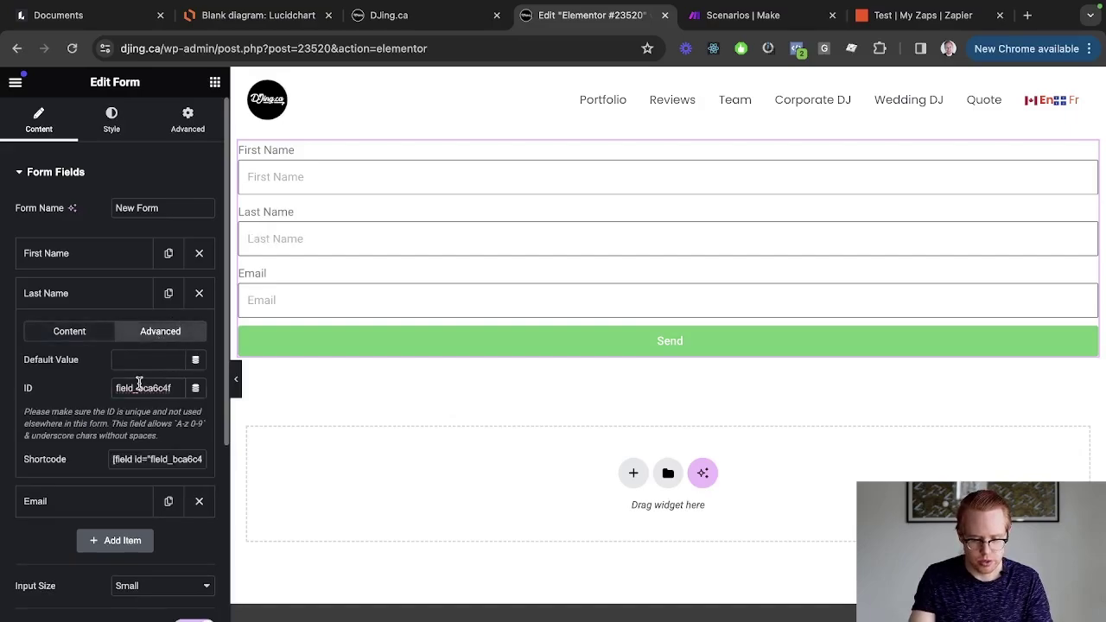
double_click(139, 387)
text(last_name)
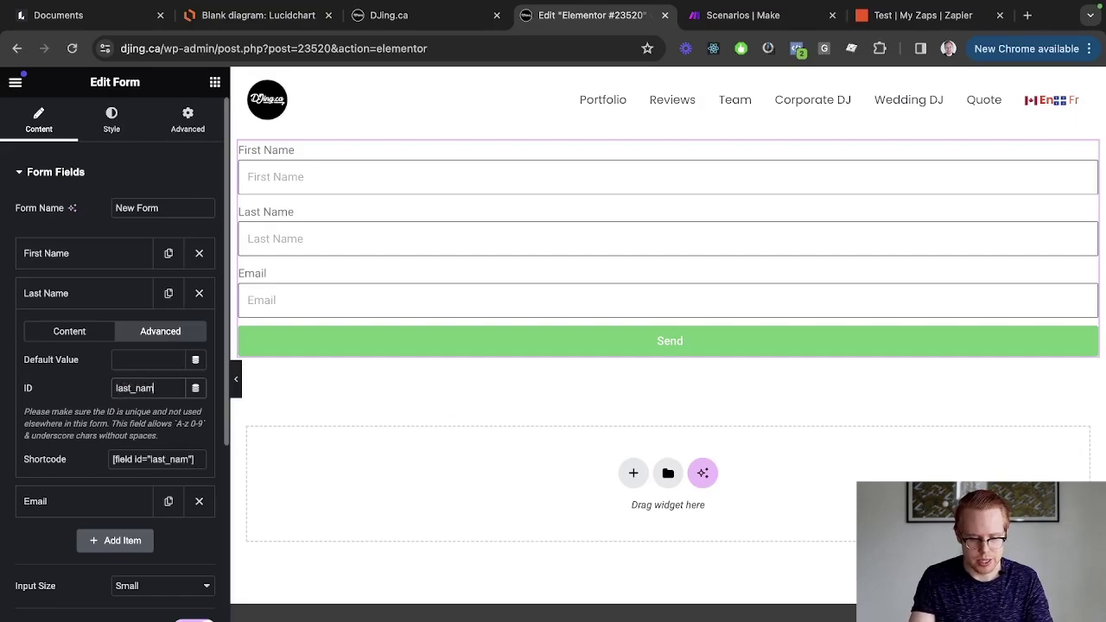
click(57, 331)
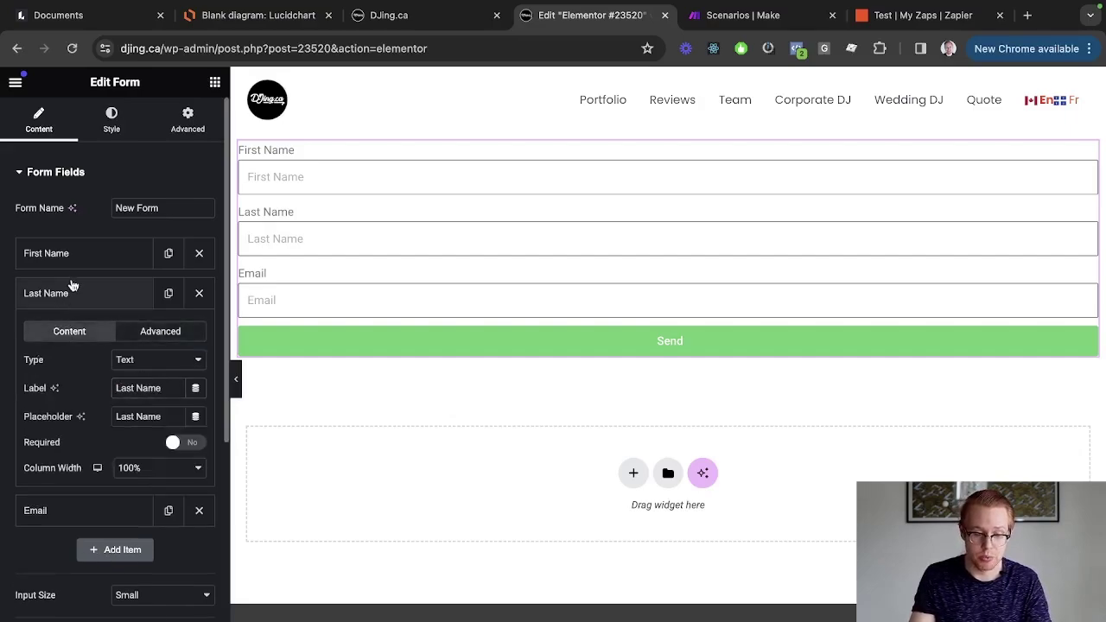
click(72, 289)
Add a fourth form field and check the Email field's ID.
click(122, 373)
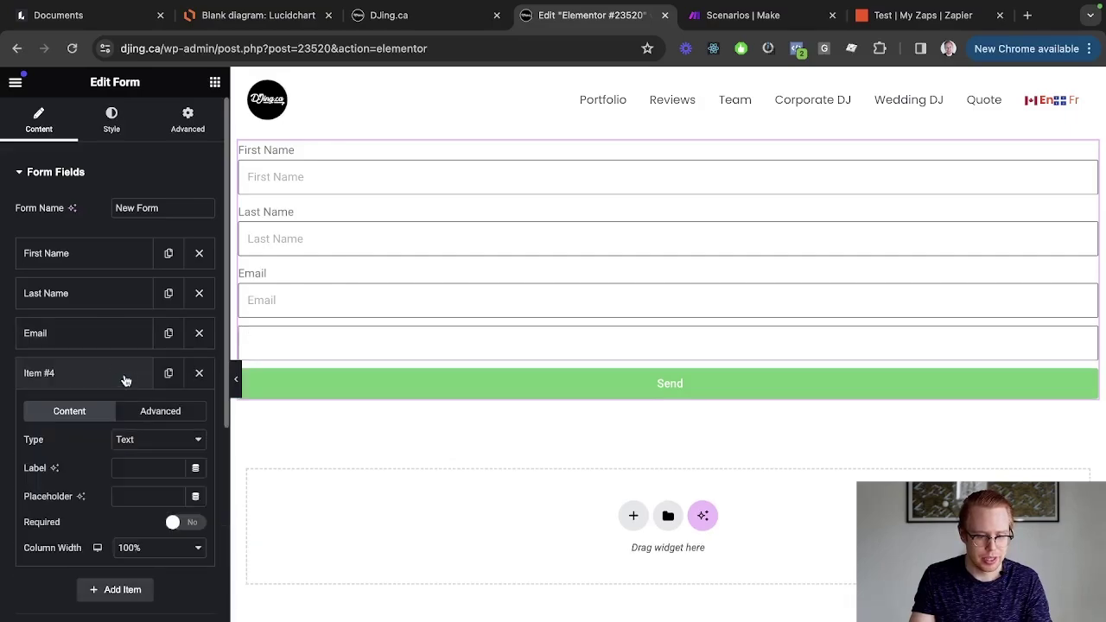
click(97, 339)
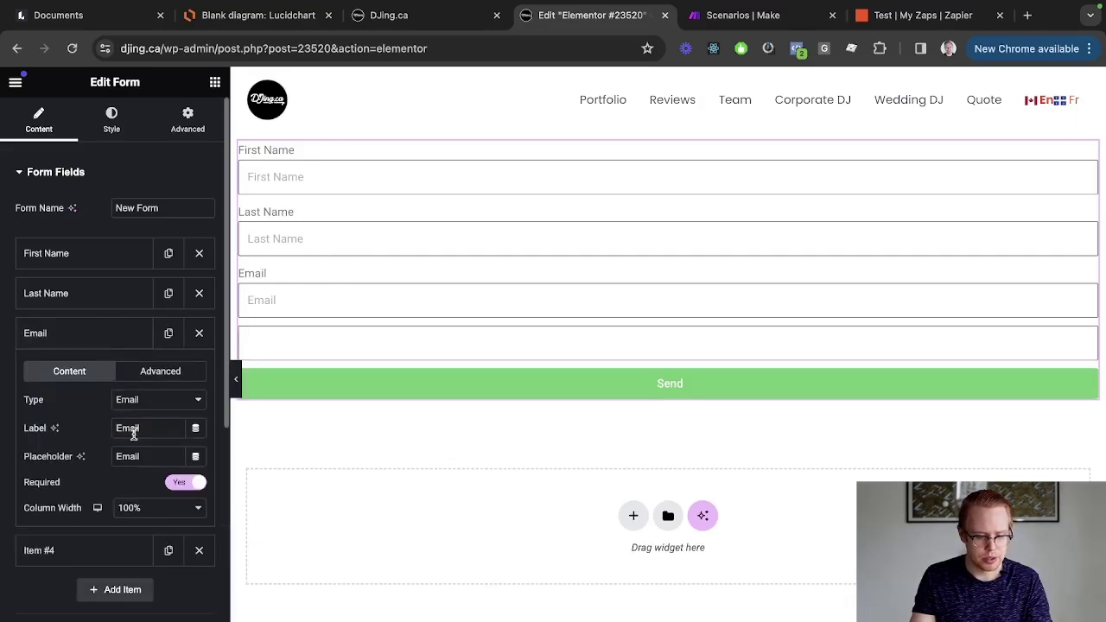
click(160, 372)
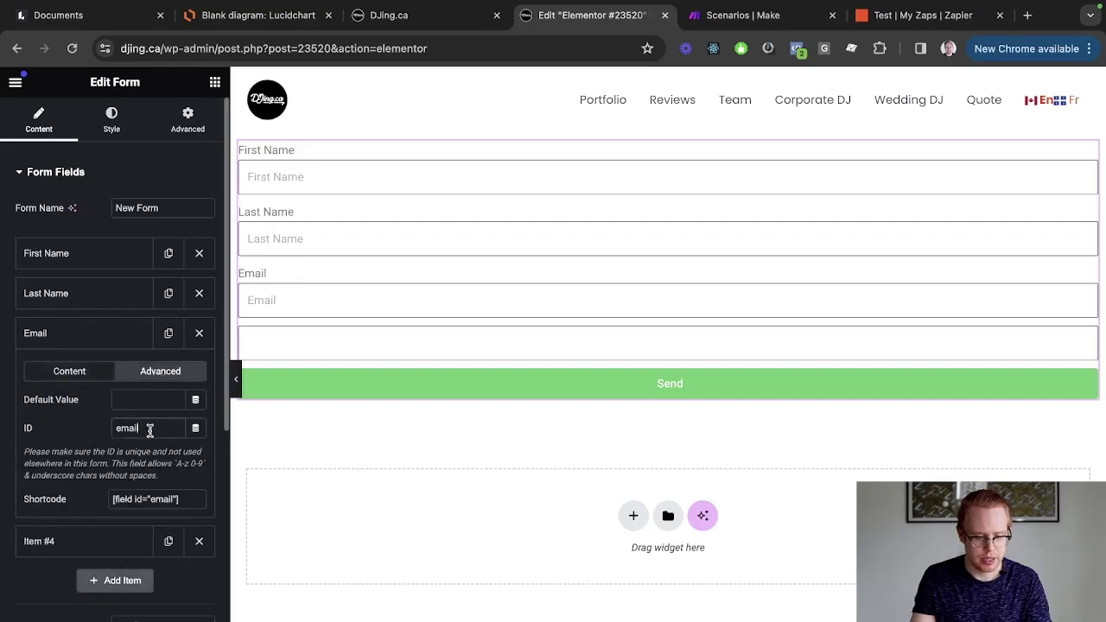
double_click(143, 428)
click(91, 385)
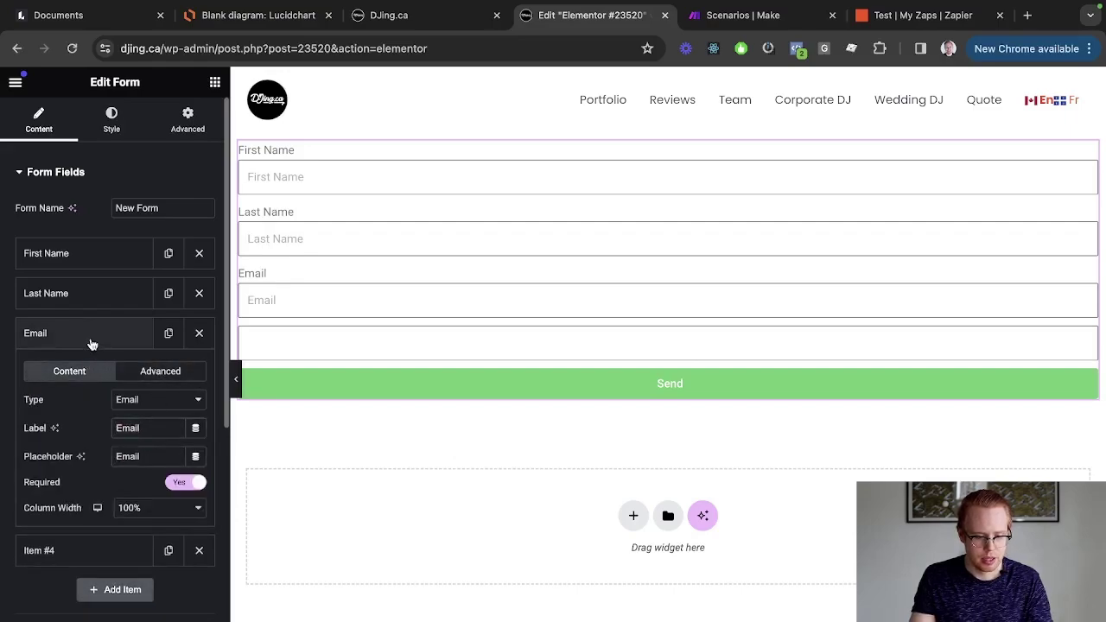
click(91, 343)
Make the fourth field type Tel with label and placeholder Phone and ID phone.
click(87, 375)
click(151, 441)
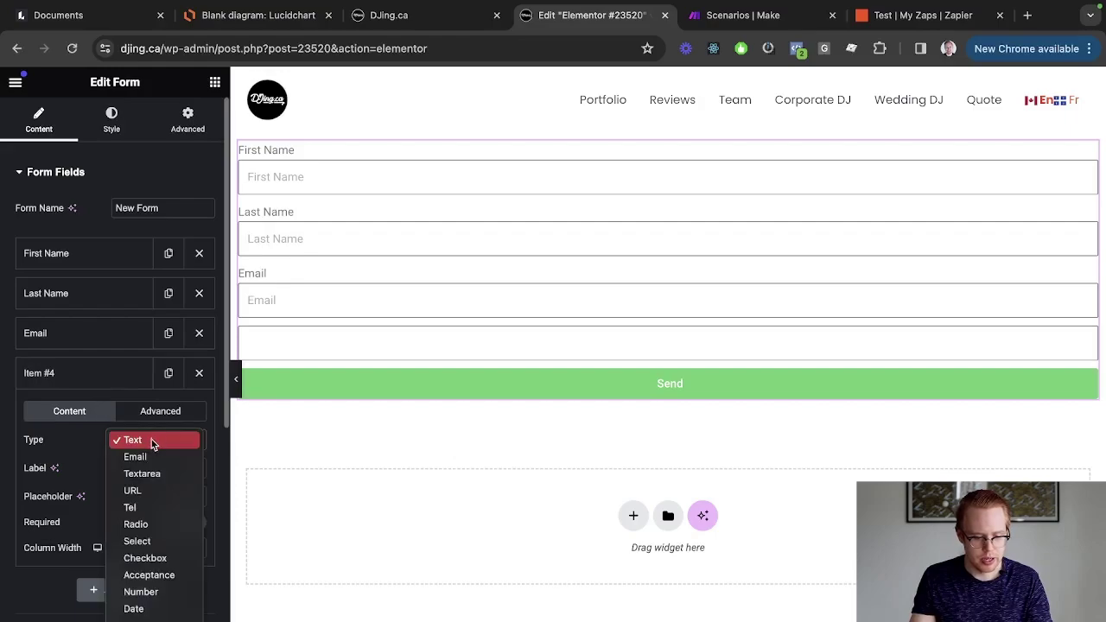
click(132, 507)
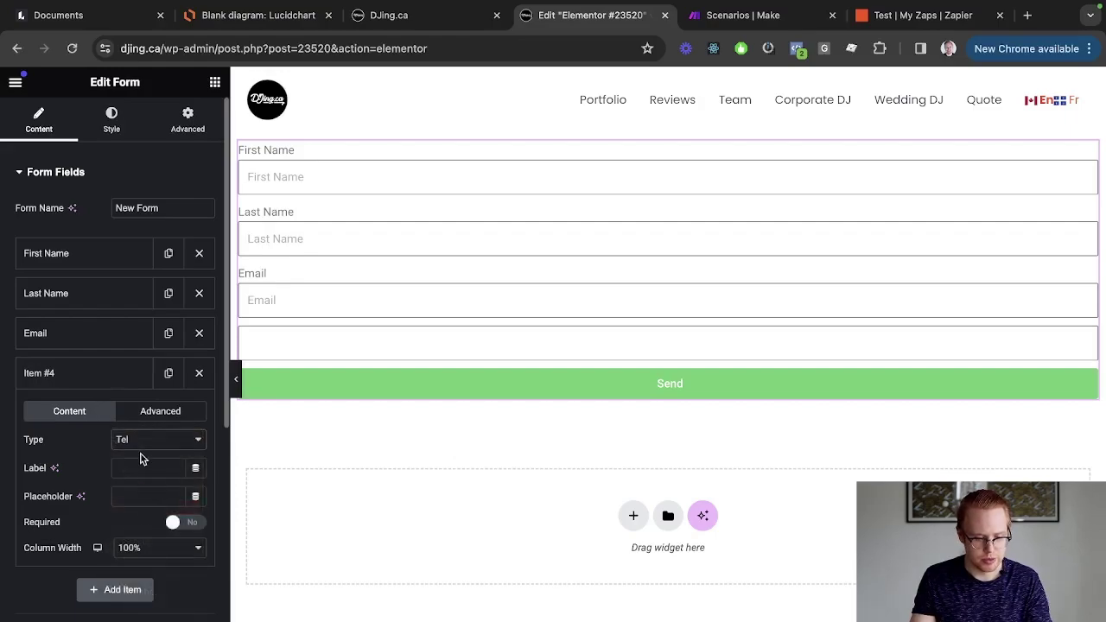
click(138, 467)
text(Phone)
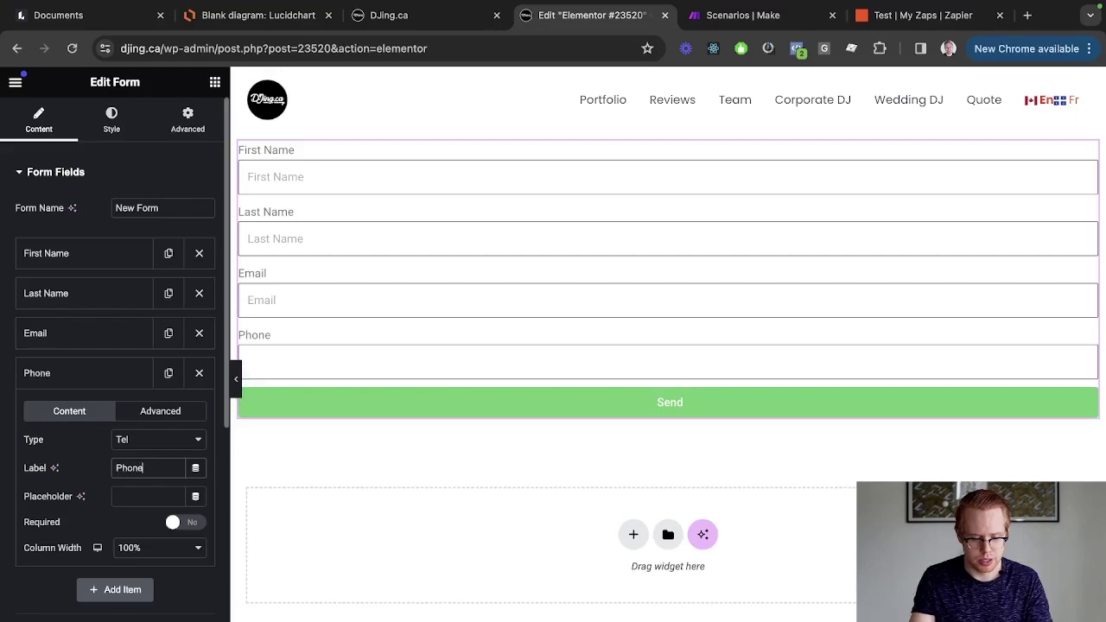
click(134, 497)
text(Phone)
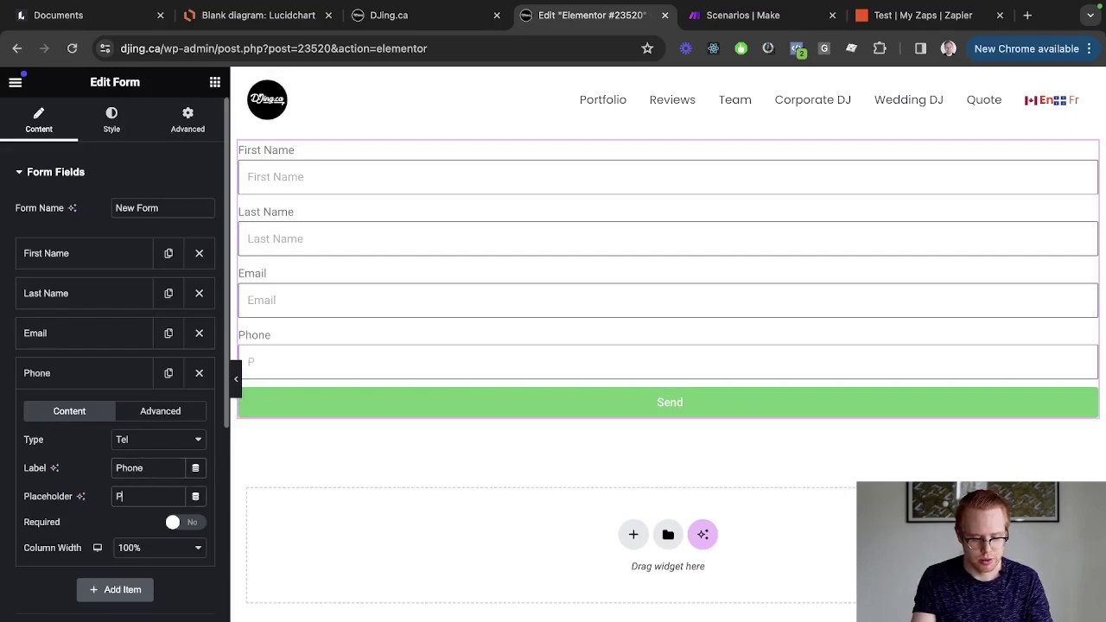
click(143, 412)
double_click(143, 467)
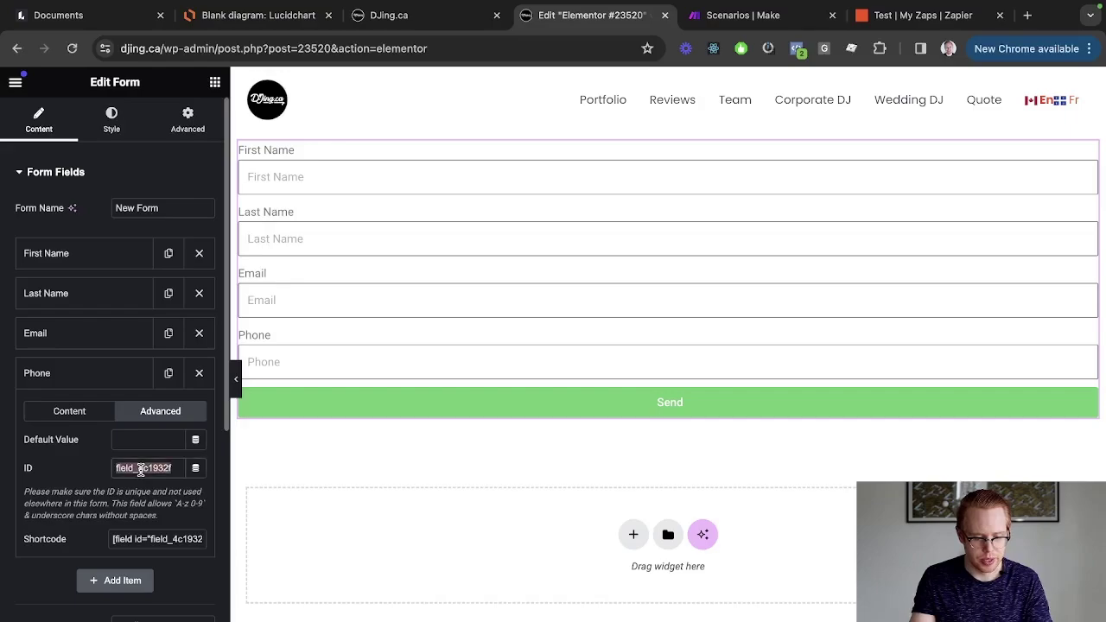
text(phone)
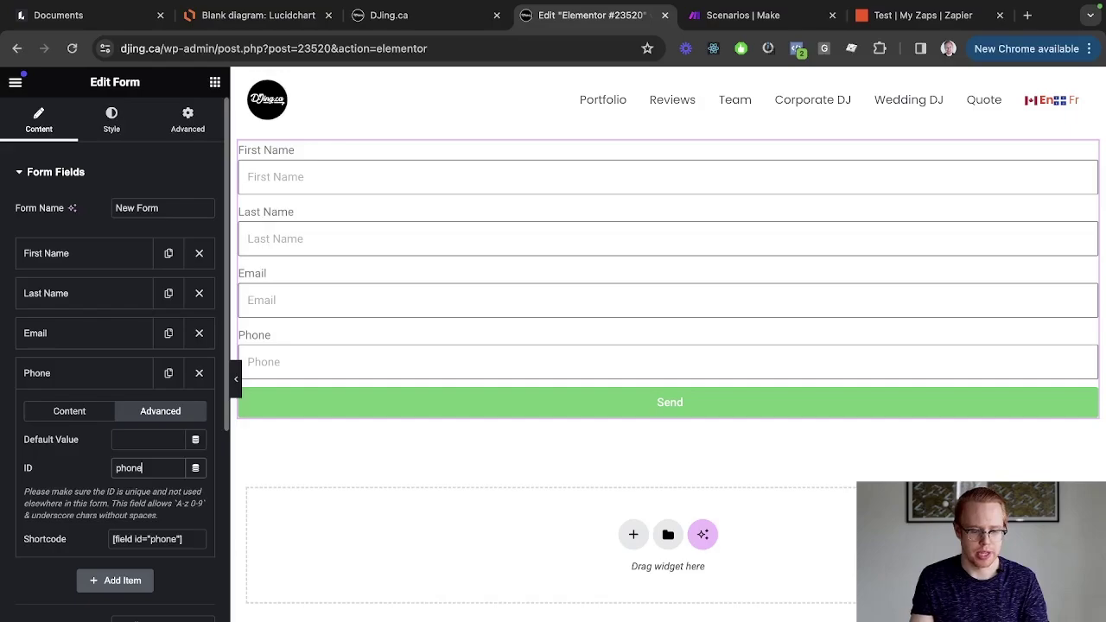
scroll(92, 225, down, 3)
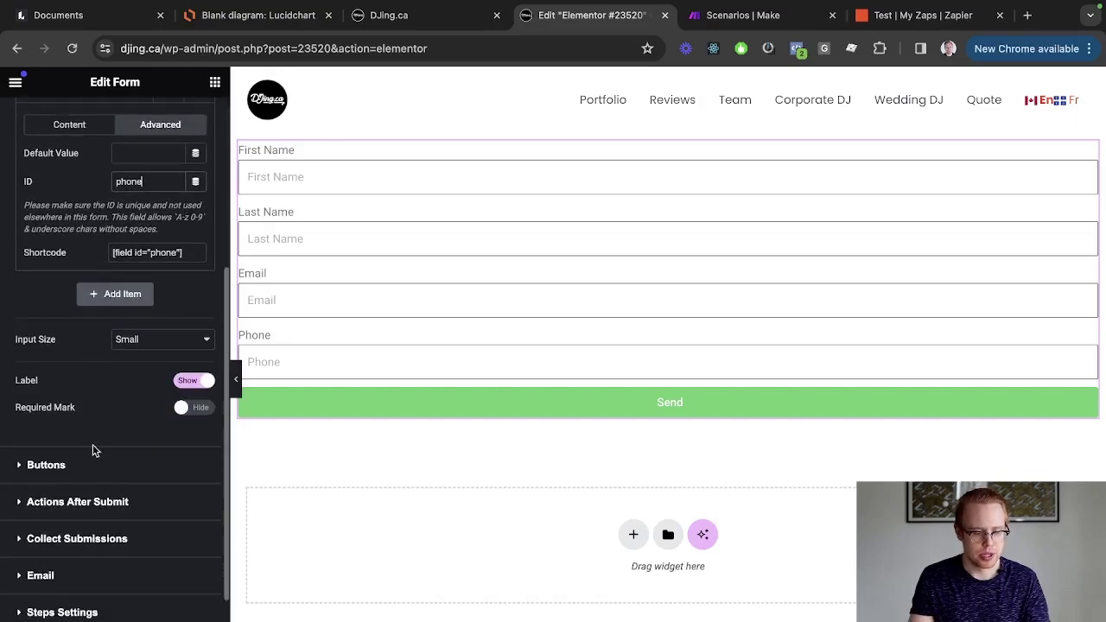
scroll(93, 444, down, 1)
In Actions After Submit, add Webhook next to Collect Submissions and Email.
click(40, 435)
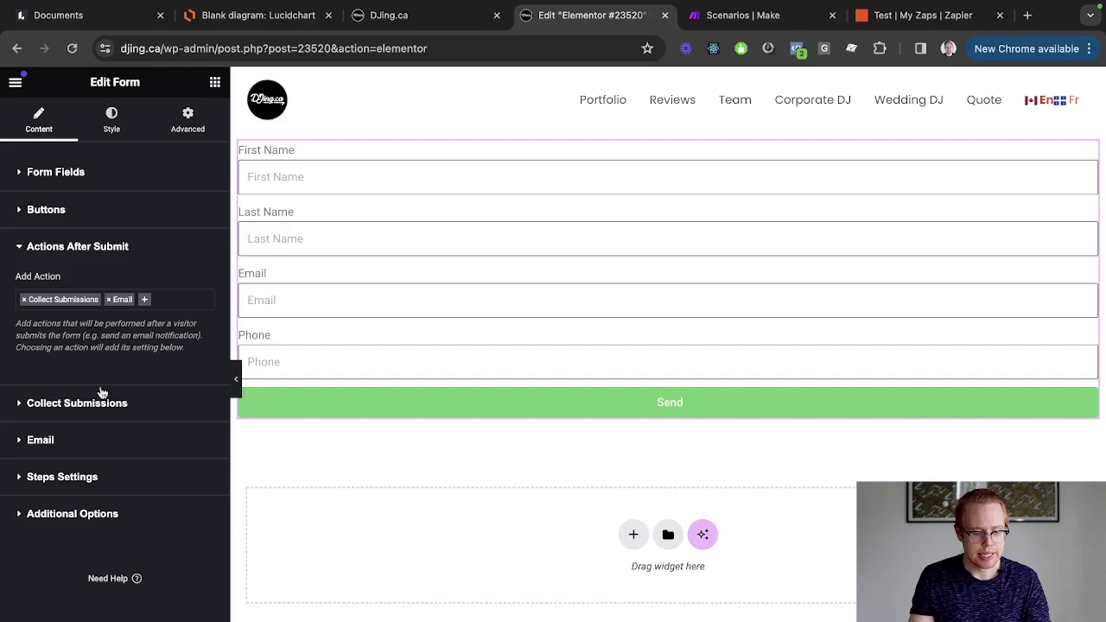
click(146, 302)
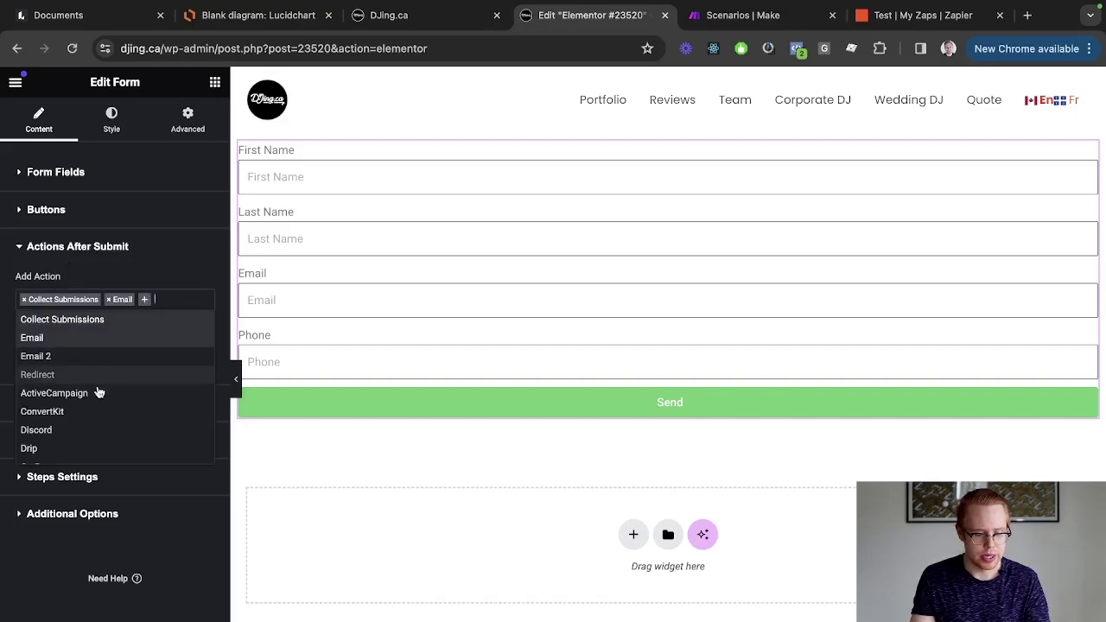
scroll(94, 400, down, 5)
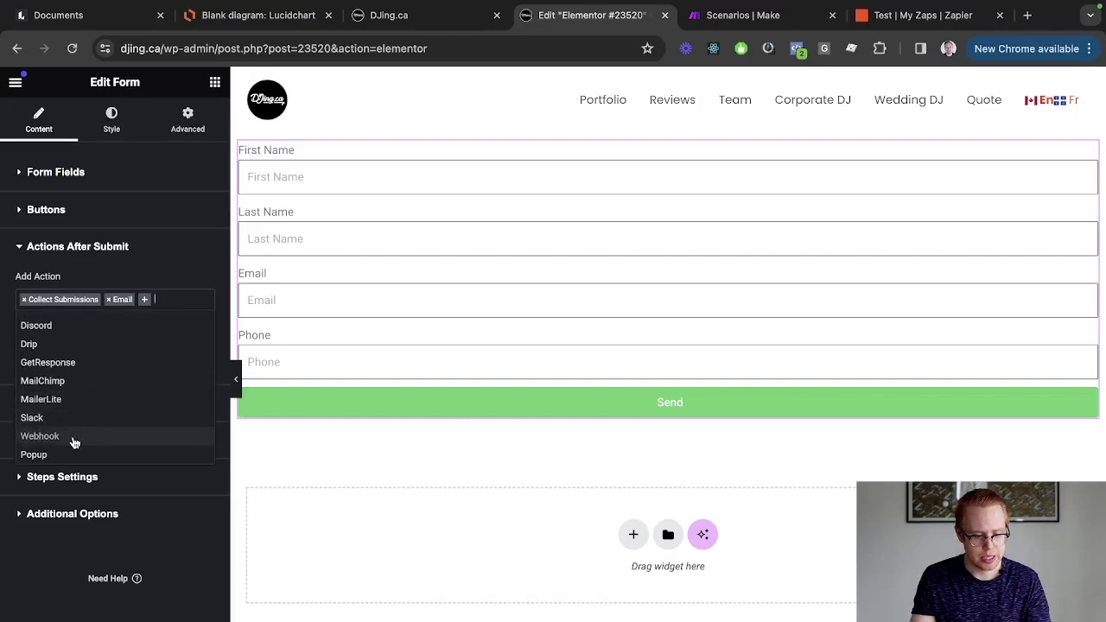
click(74, 437)
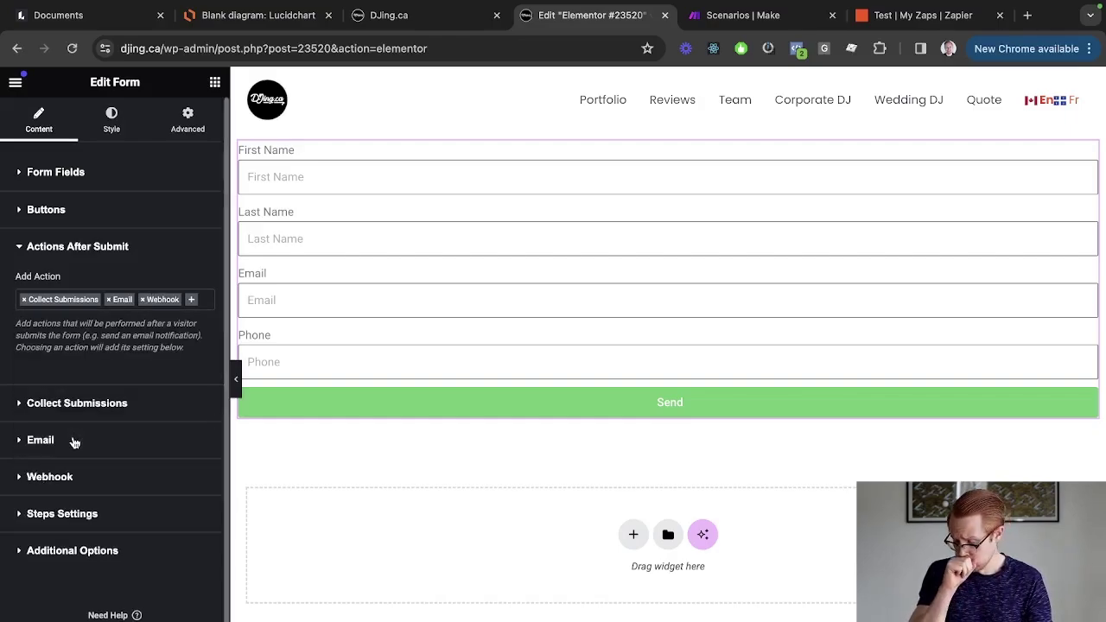
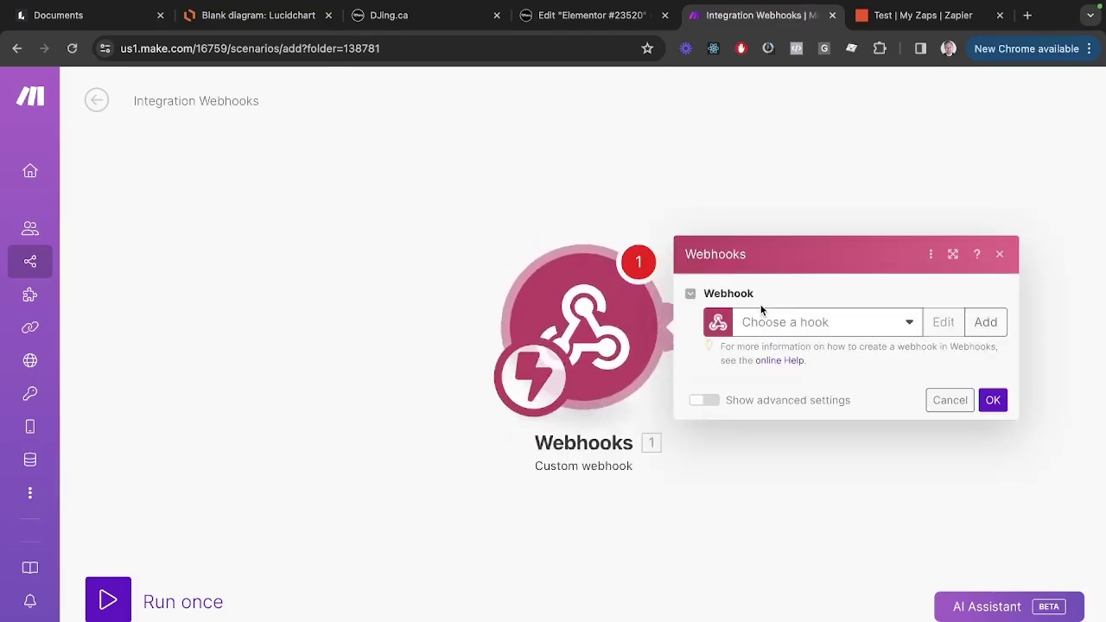
Create a Make webhook named test-test-test and copy its hook address.
click(981, 324)
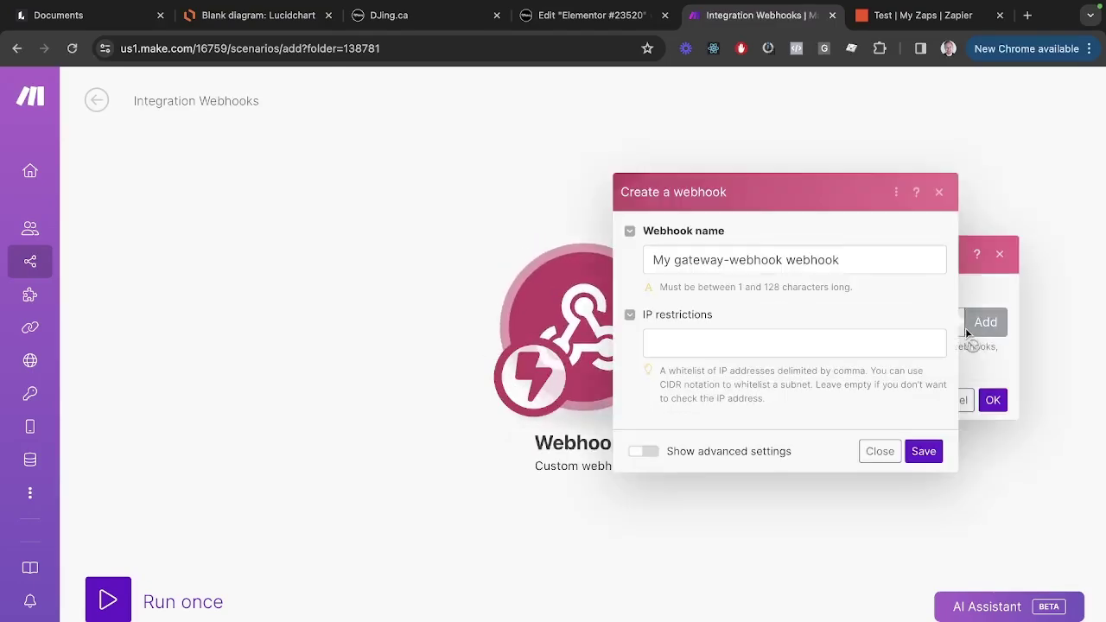
triple_click(743, 259)
text(test-test-)
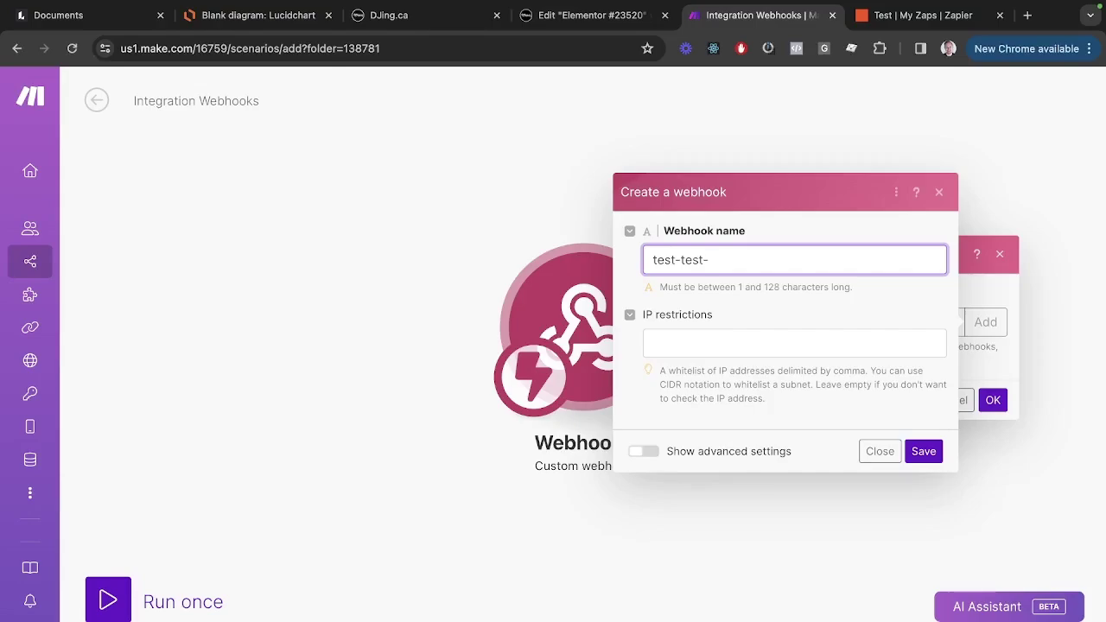
text(test)
click(920, 450)
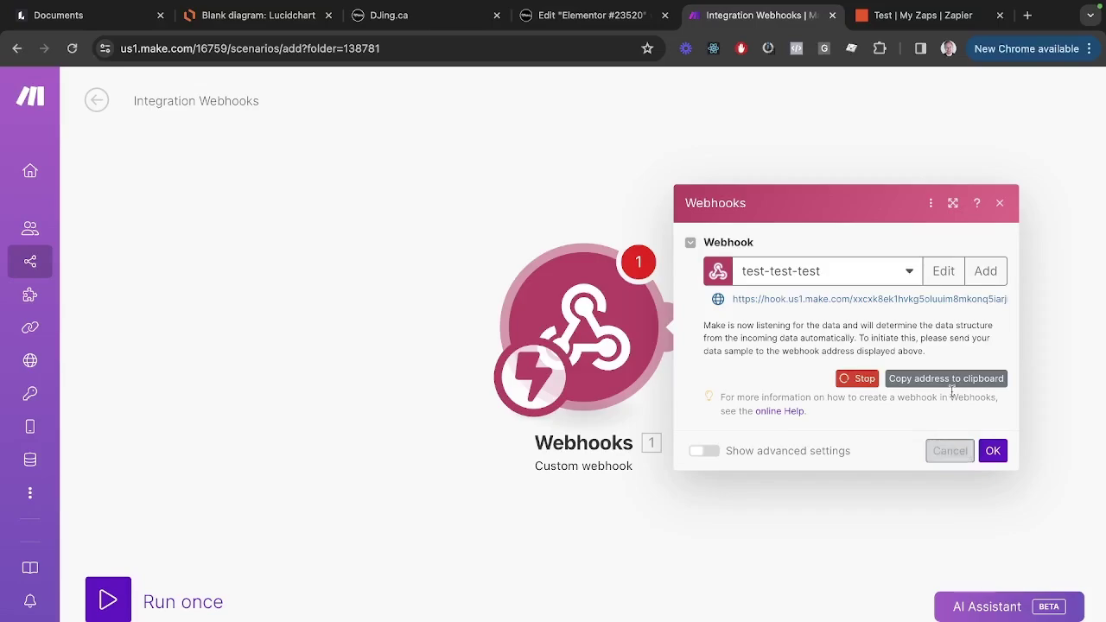
click(897, 388)
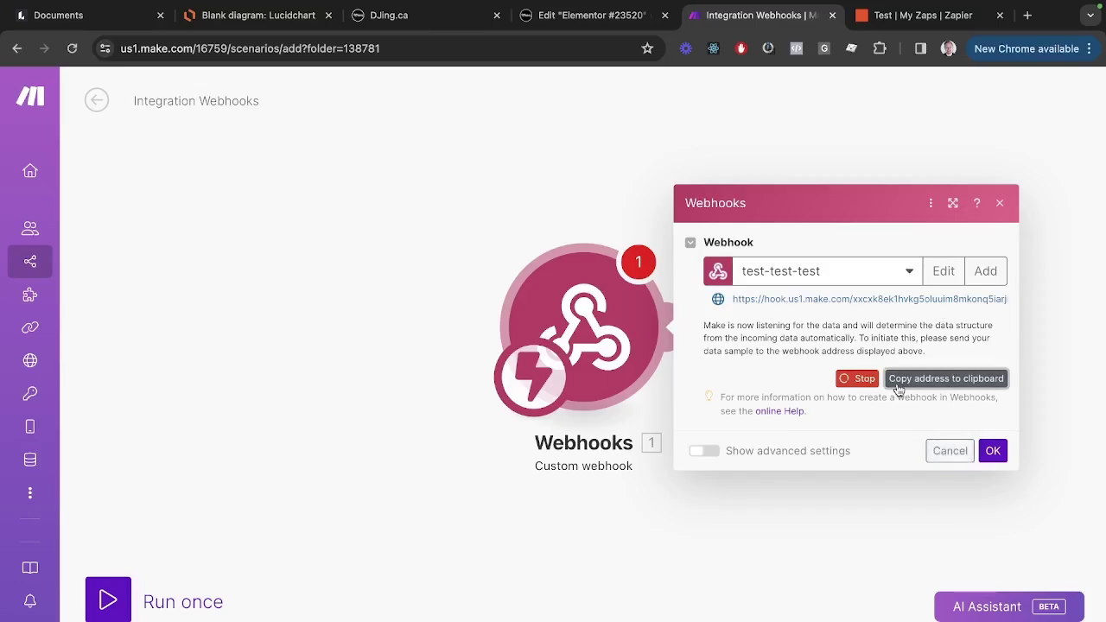
click(994, 451)
key(ctrl+shift+Tab)
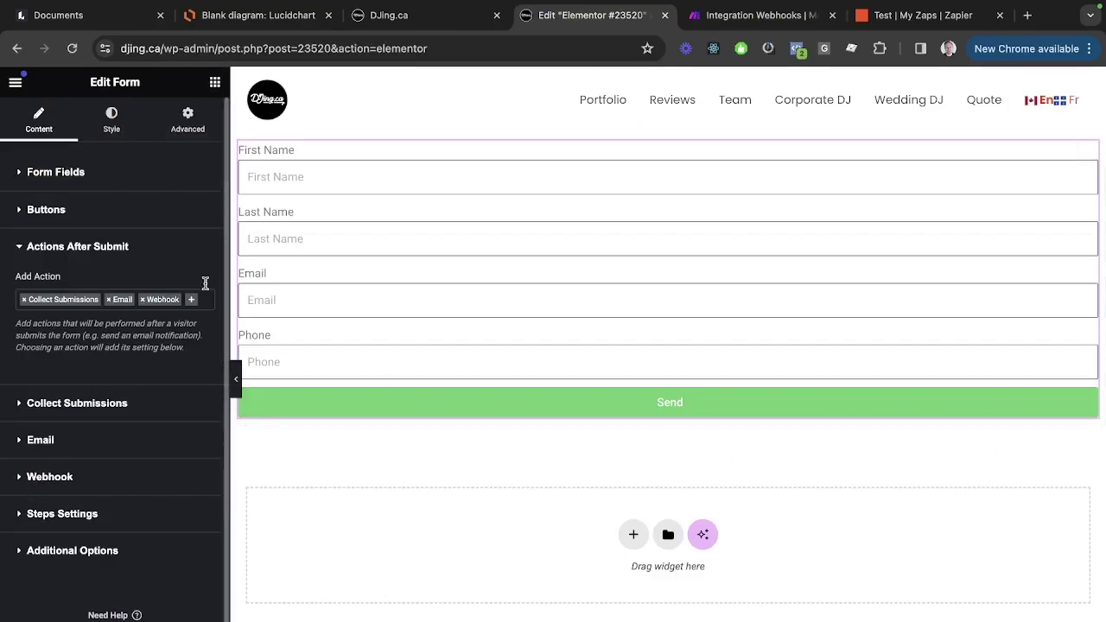
Paste the Make hook address into the form's Webhook URL field.
click(48, 471)
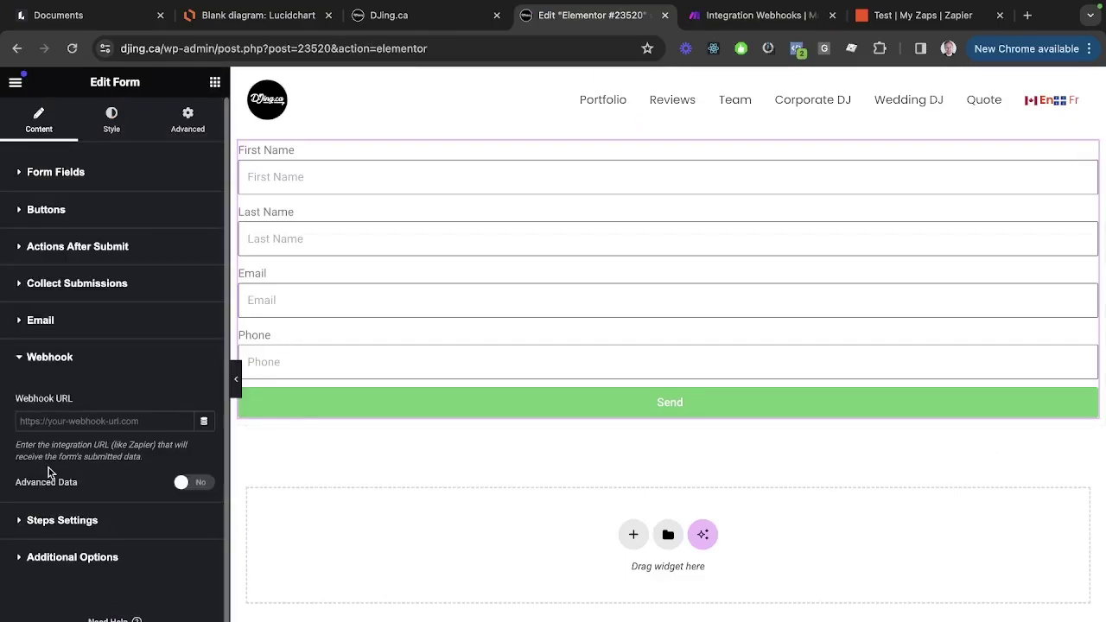
click(63, 414)
key(ctrl+v)
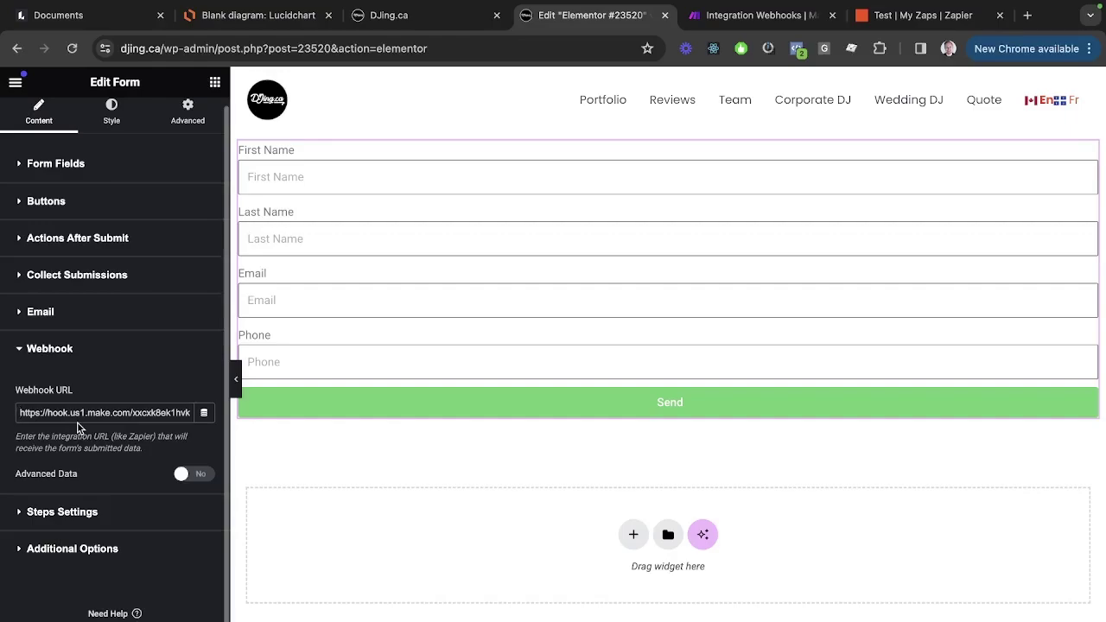
Check the pasted URL's region, make.com domain and token, then run the scenario once.
key(shift+super+Right)
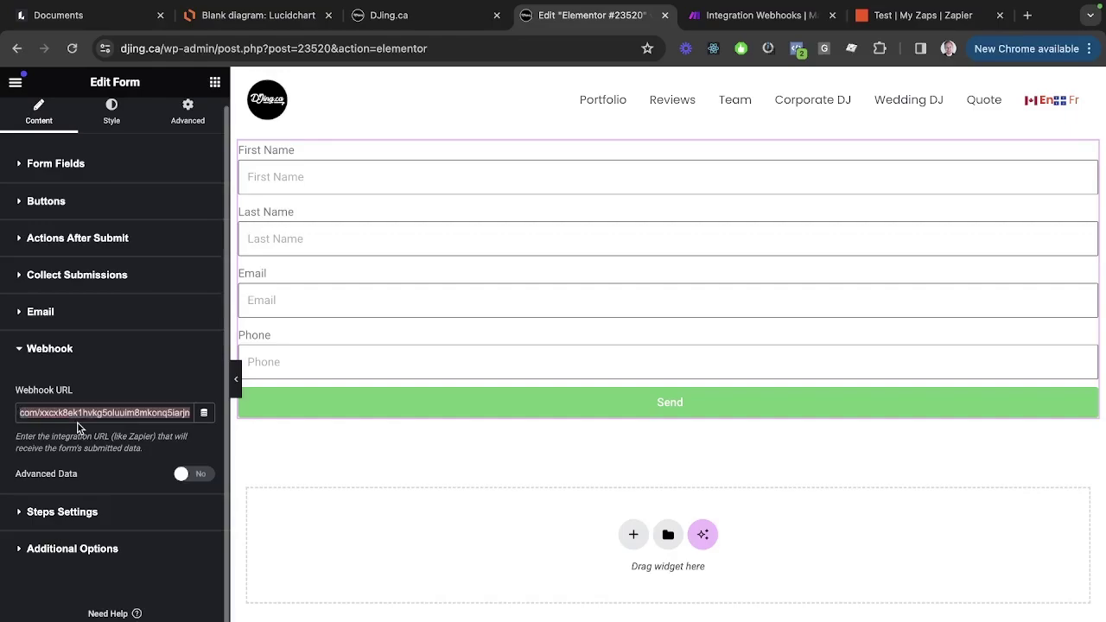
key(Right)
key(shift+alt+Left)
key(super+Left)
key(super+Right)
key(super+Left)
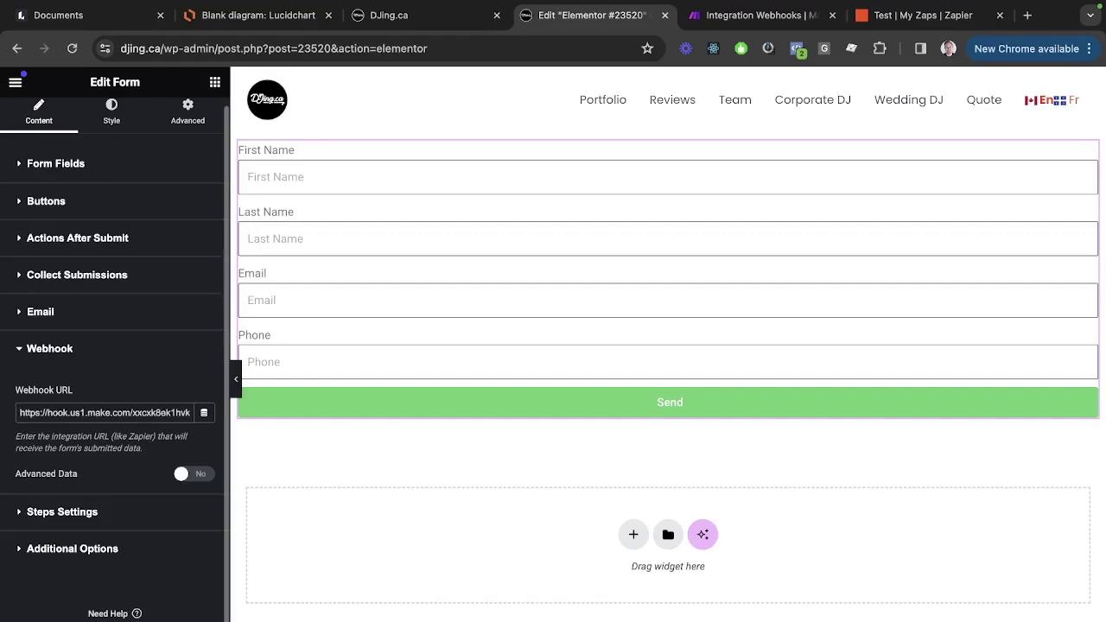
key(shift+alt+Right)
key(shift+alt+Right)
key(shift+alt+Right)
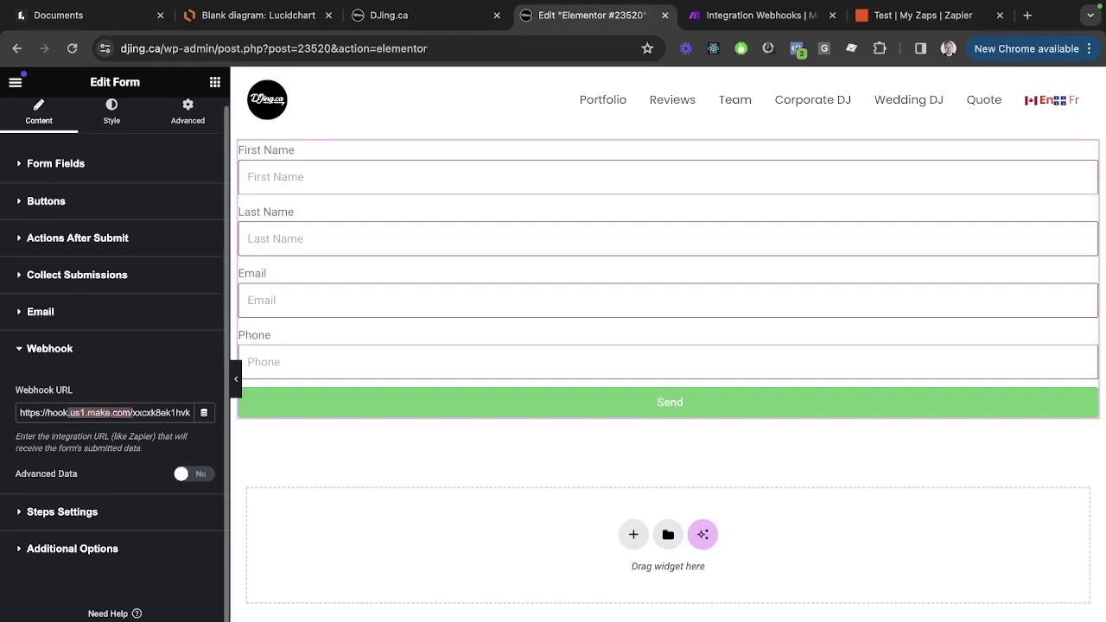
key(Right)
key(shift+super+Right)
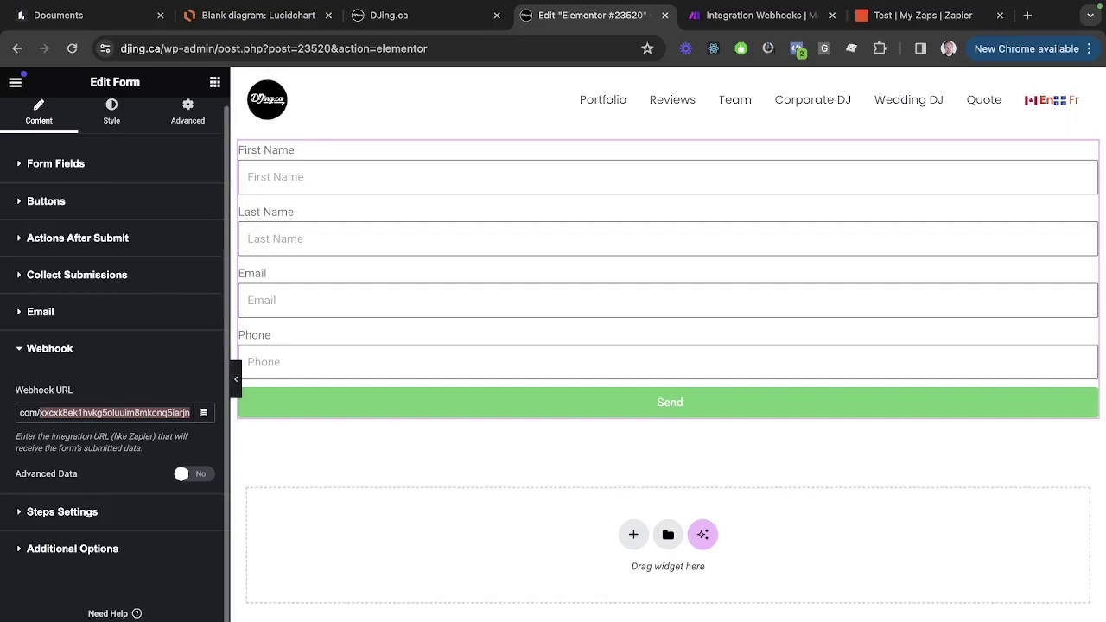
key(ctrl+Tab)
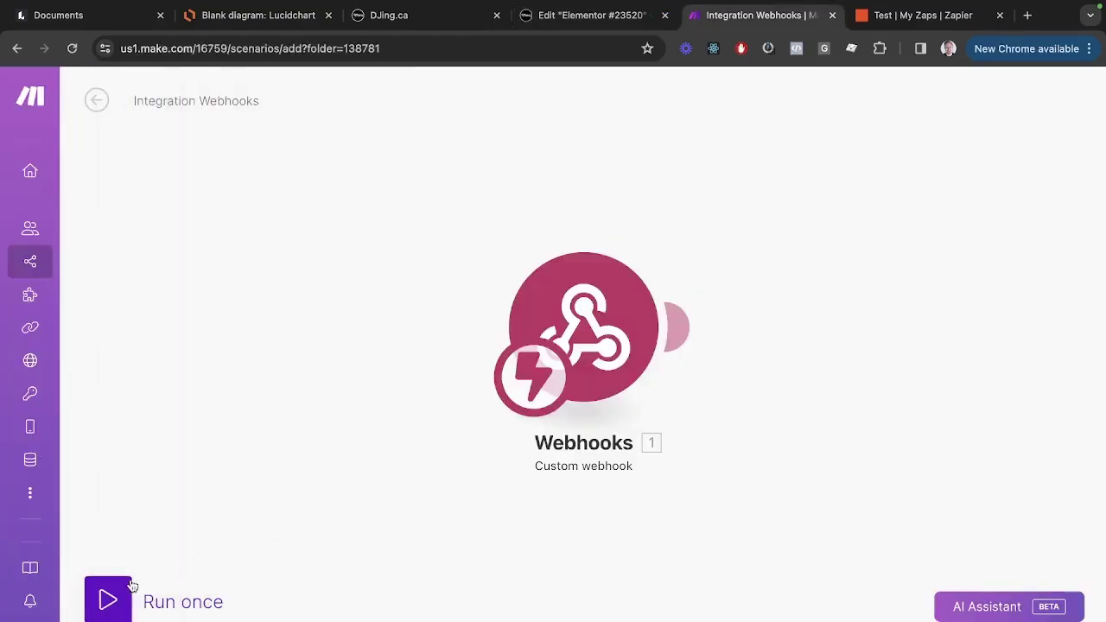
click(108, 596)
On the live form page, fill First Name and Last Name with a test name and start the phone number.
key(ctrl+shift+Tab)
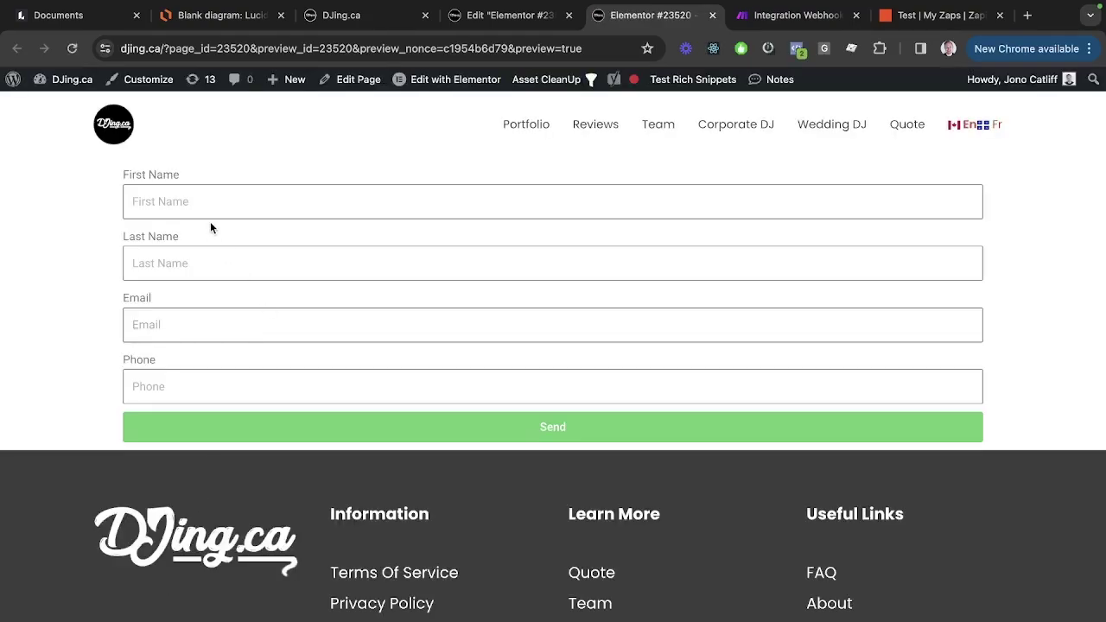
click(210, 207)
text(Jono)
key(Tab)
text(Catl)
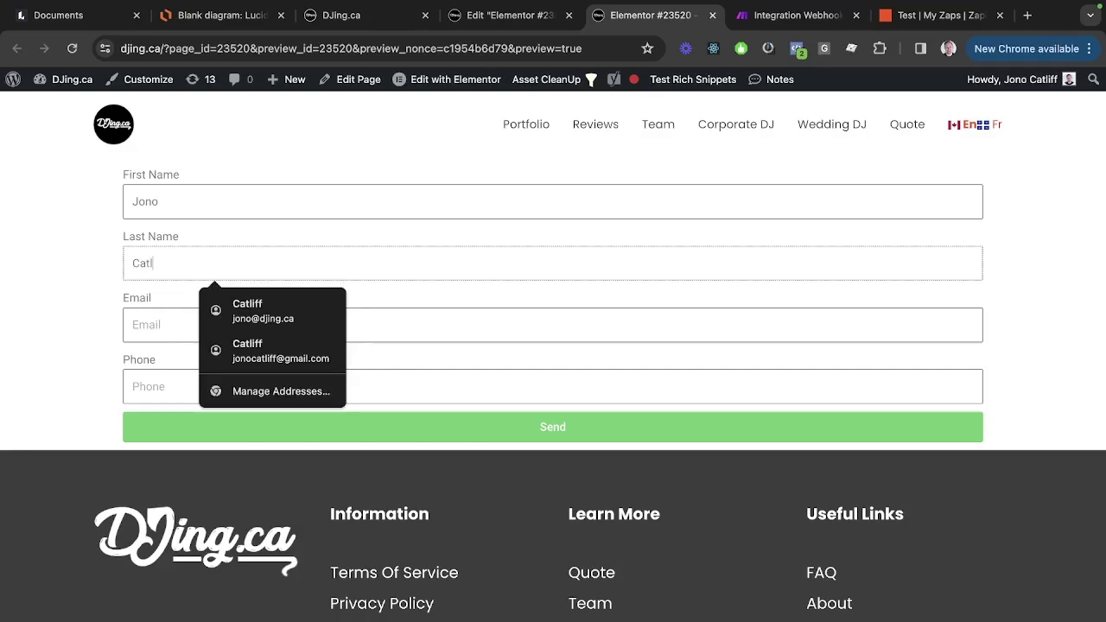
text(iff)
key(Tab)
text(604)
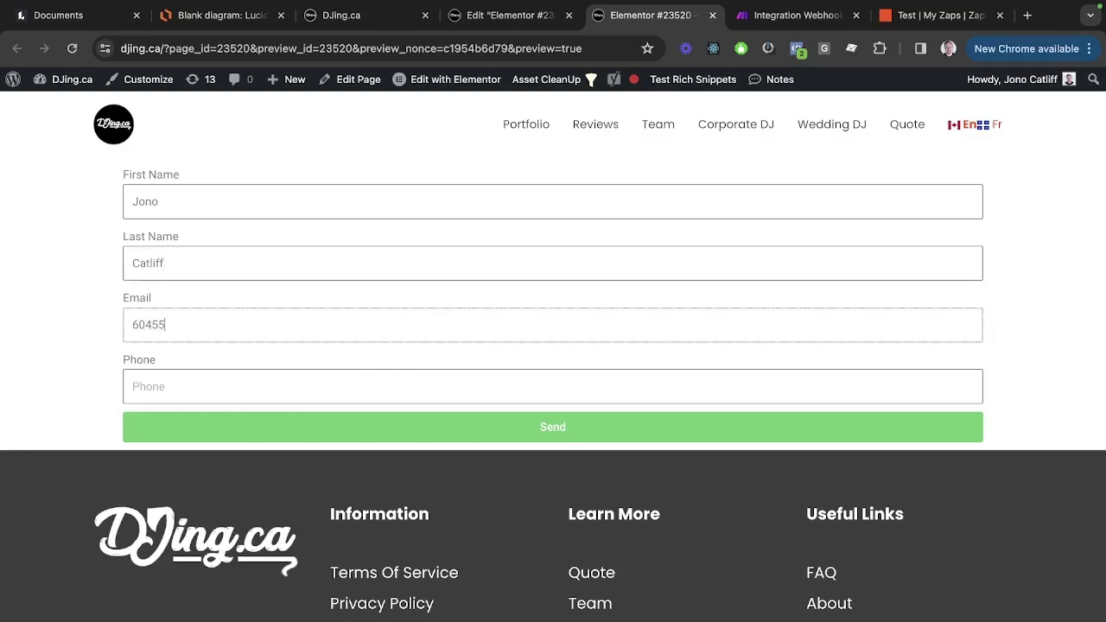
key(Tab)
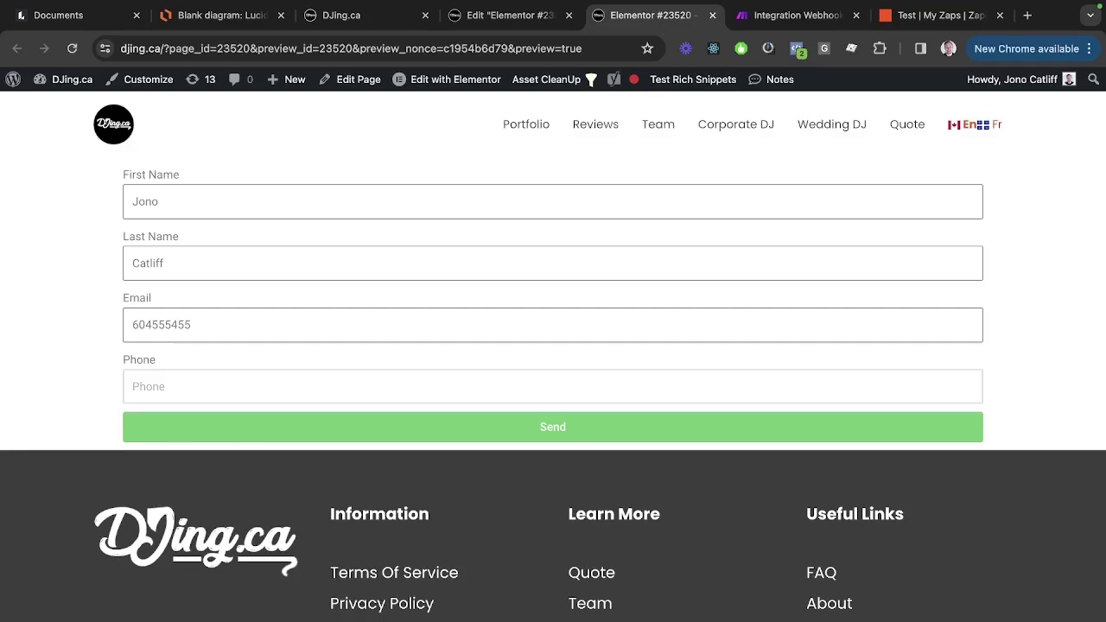
Move the number into Phone, enter a test email address, and submit the form successfully.
key(shift+Tab)
key(ctrl+x)
key(Tab)
key(ctrl+v)
key(shift+Tab)
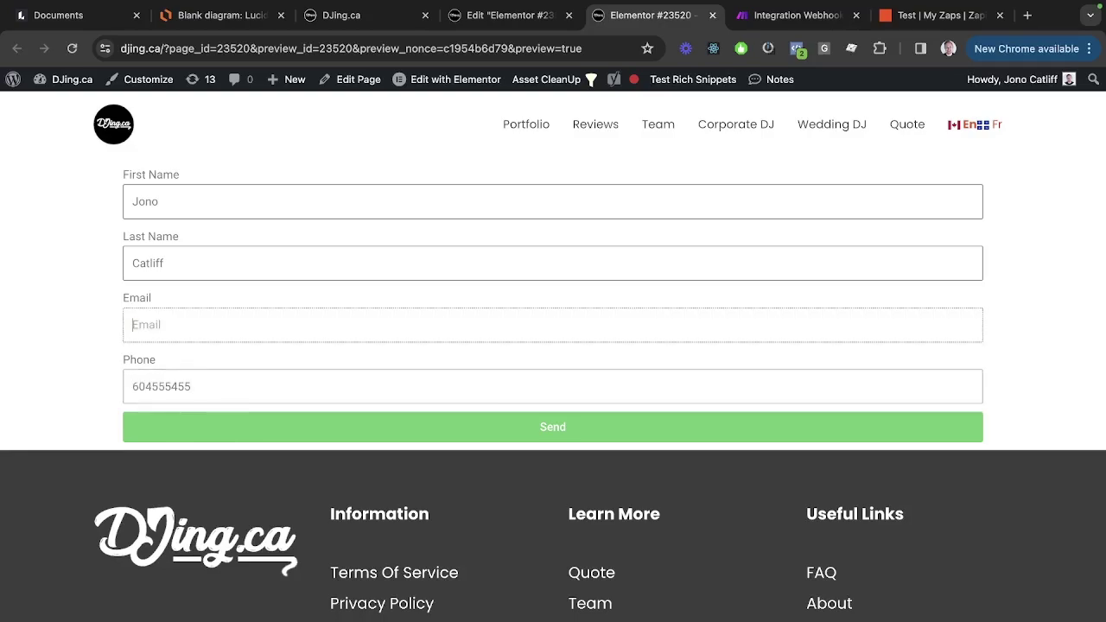
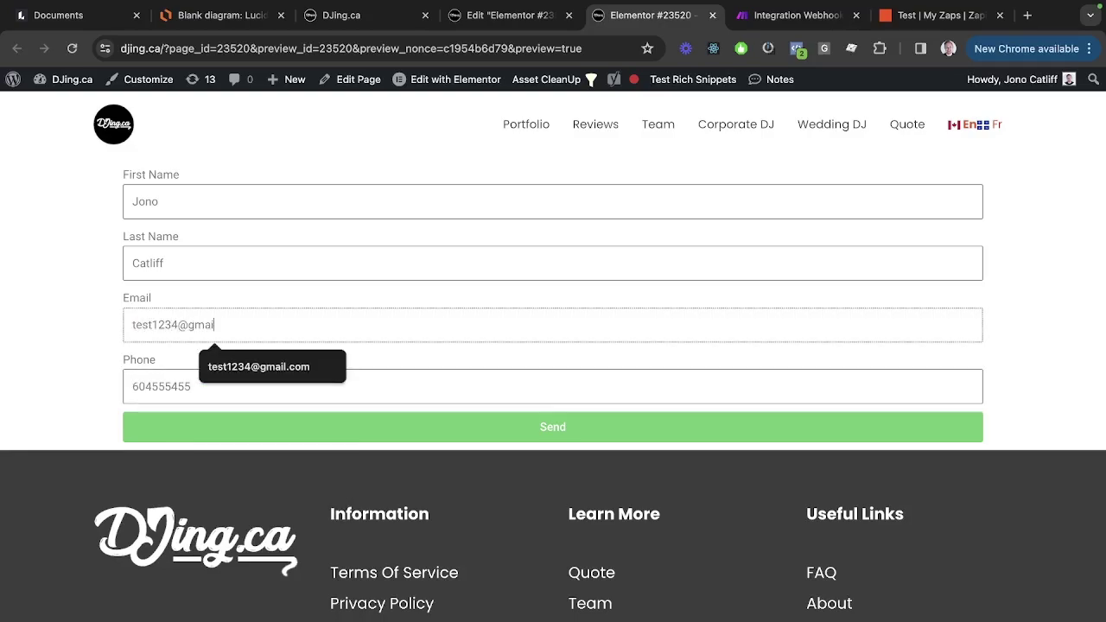
click(581, 420)
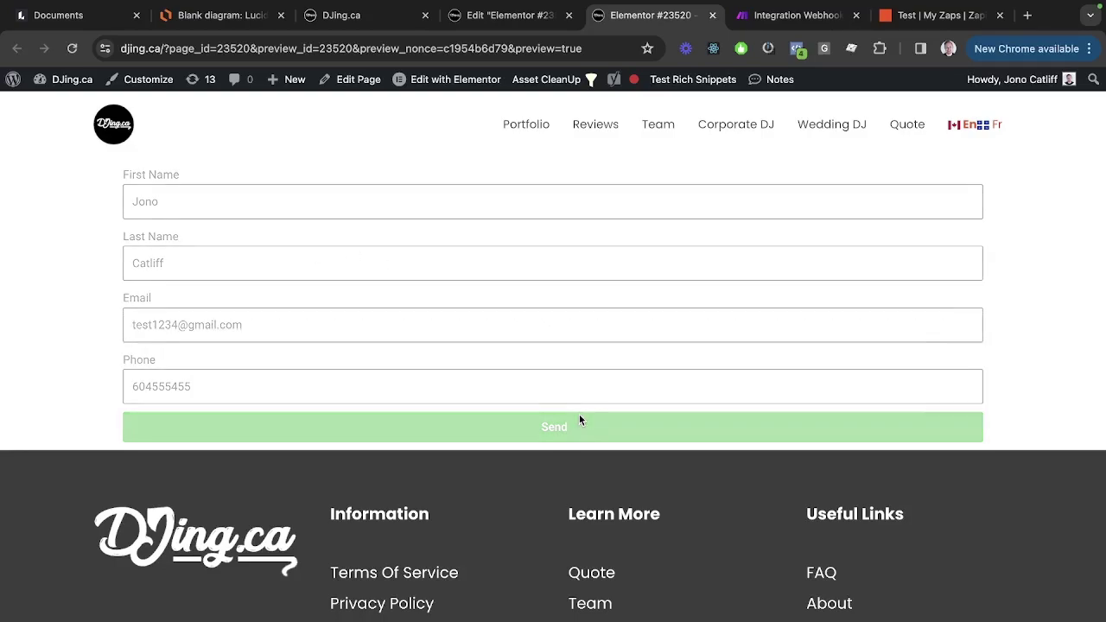
triple_click(389, 479)
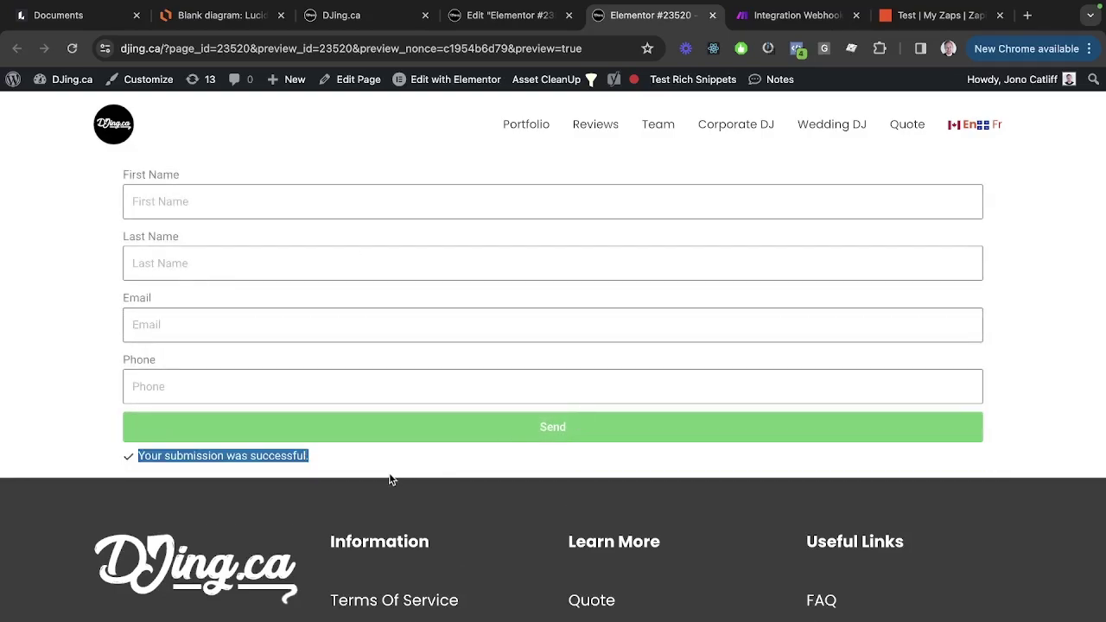
key(ctrl+Tab)
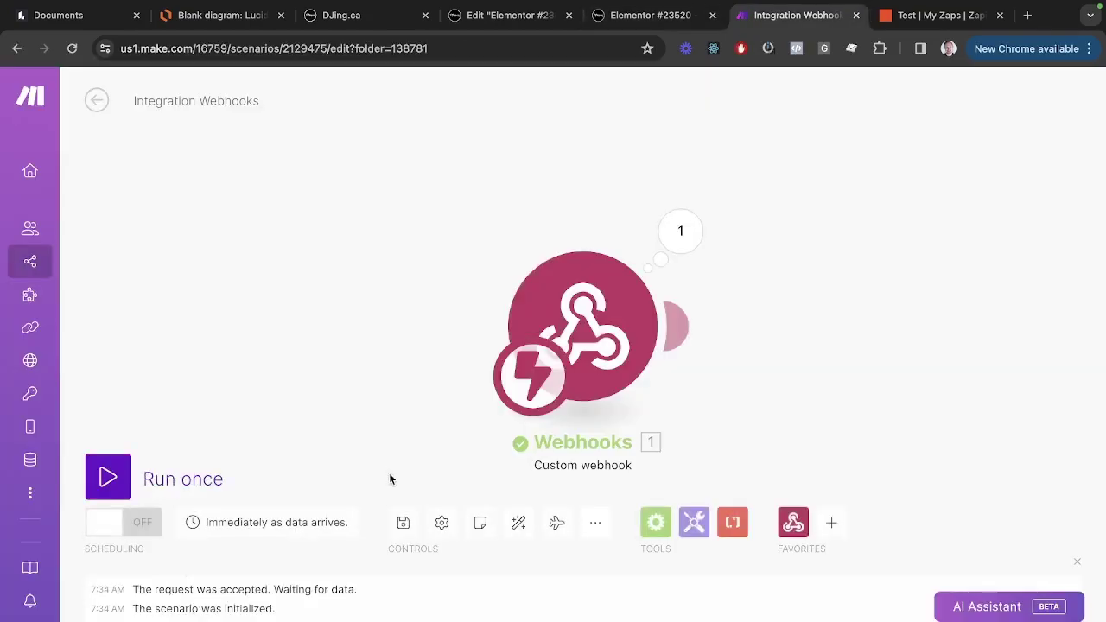
Inspect the webhook's output bundle: name, email, phone, date and page URL.
click(663, 252)
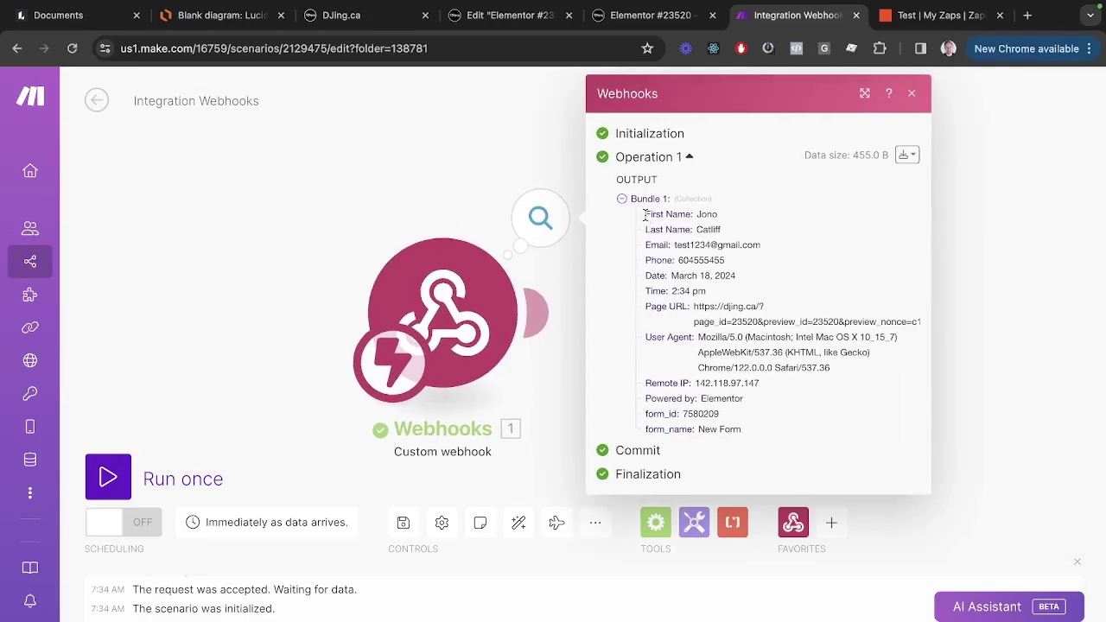
key(ctrl+shift+Tab)
key(ctrl+shift+Tab)
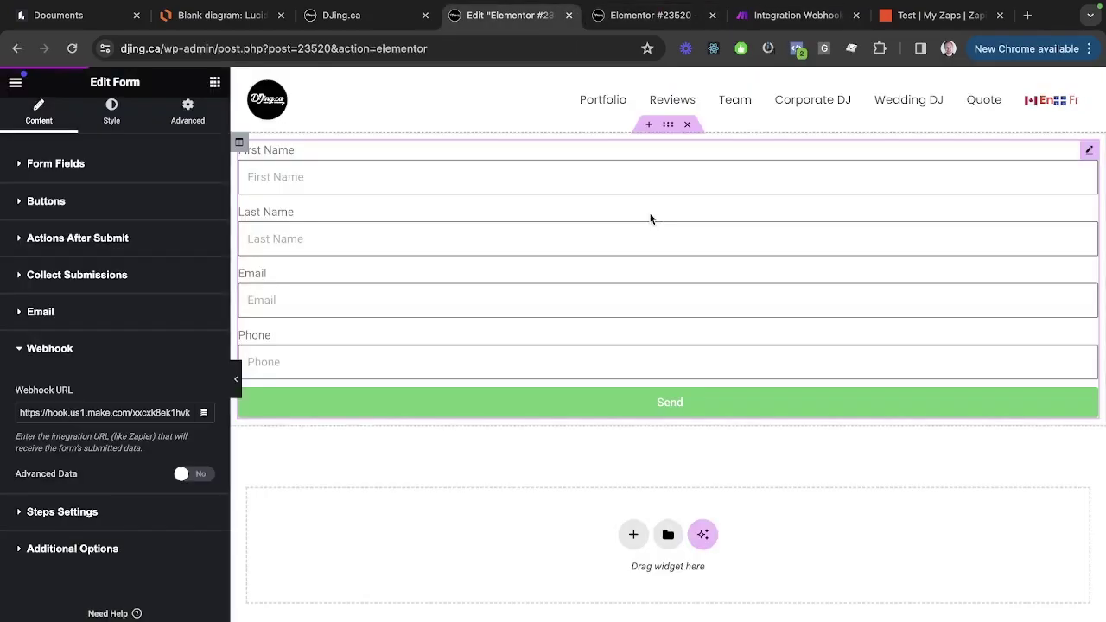
Open the First Name field's Advanced settings to confirm its ID is first_name.
click(52, 163)
click(117, 261)
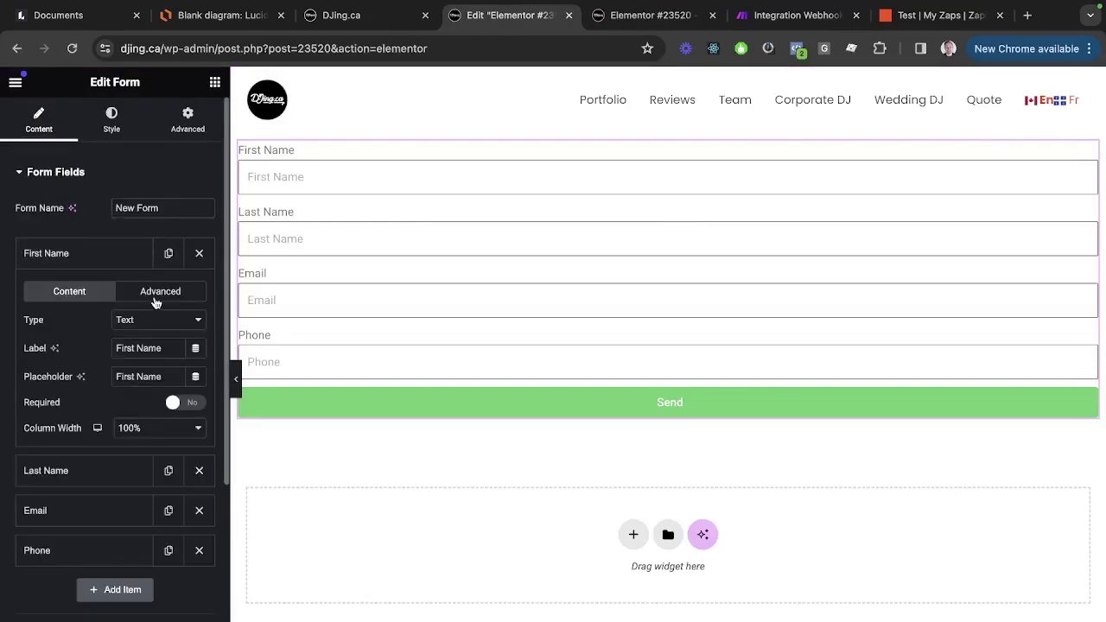
click(158, 294)
click(145, 350)
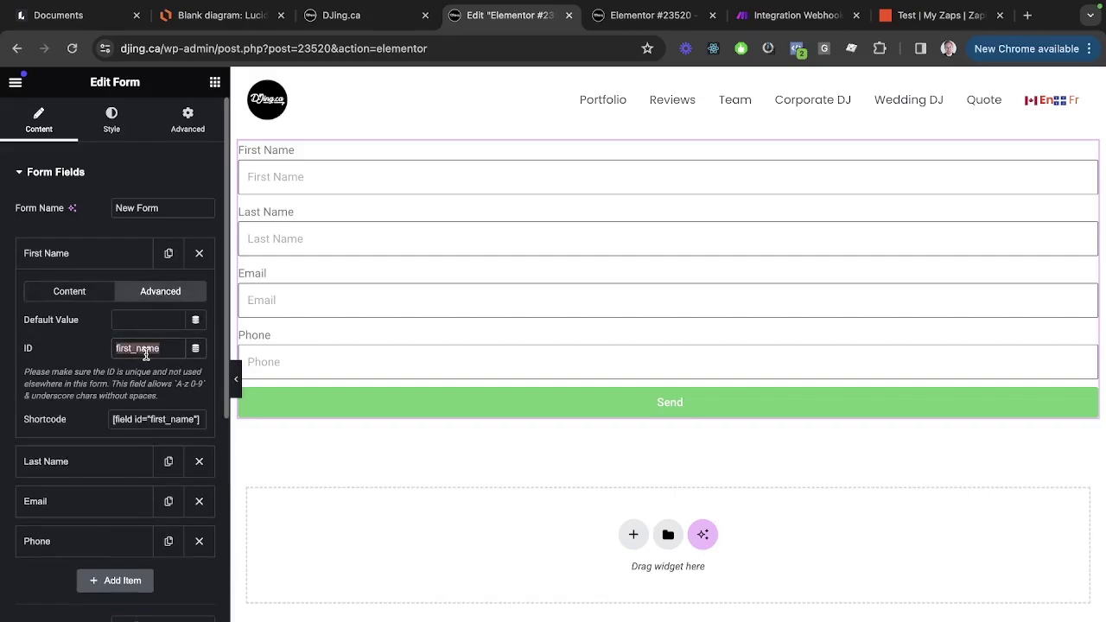
key(ctrl+Tab)
key(ctrl+Tab)
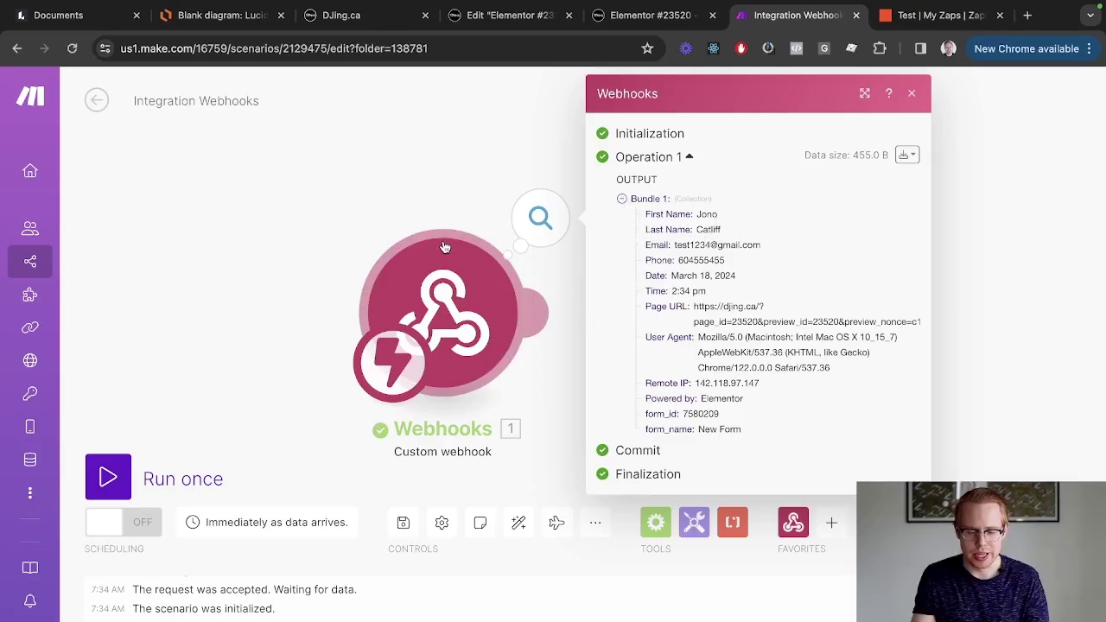
Close the webhook output and point out the diagram's Google Ads and SEO lead sources.
click(476, 196)
mouse_move(737, 331)
mouse_down()
mouse_move(681, 299)
mouse_move(738, 318)
mouse_up()
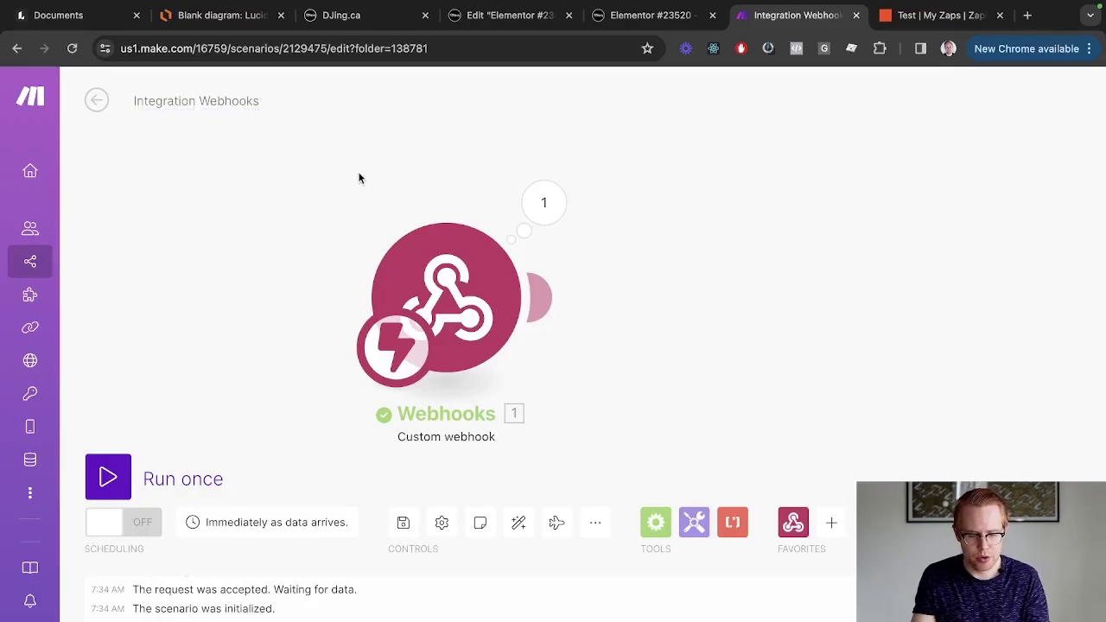
key(super+2)
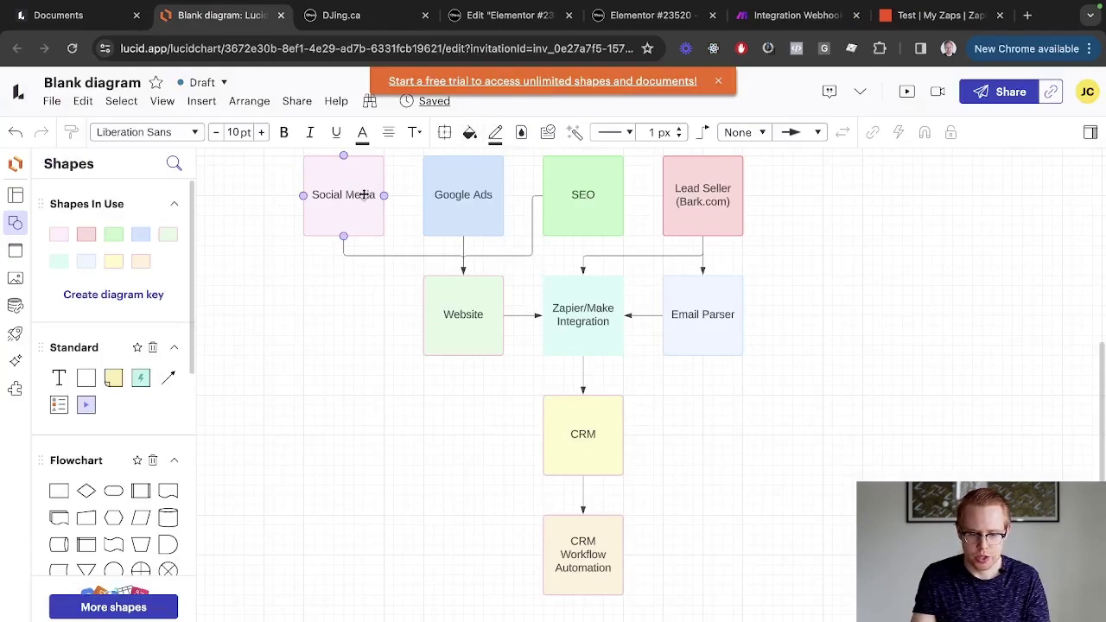
click(481, 218)
click(606, 194)
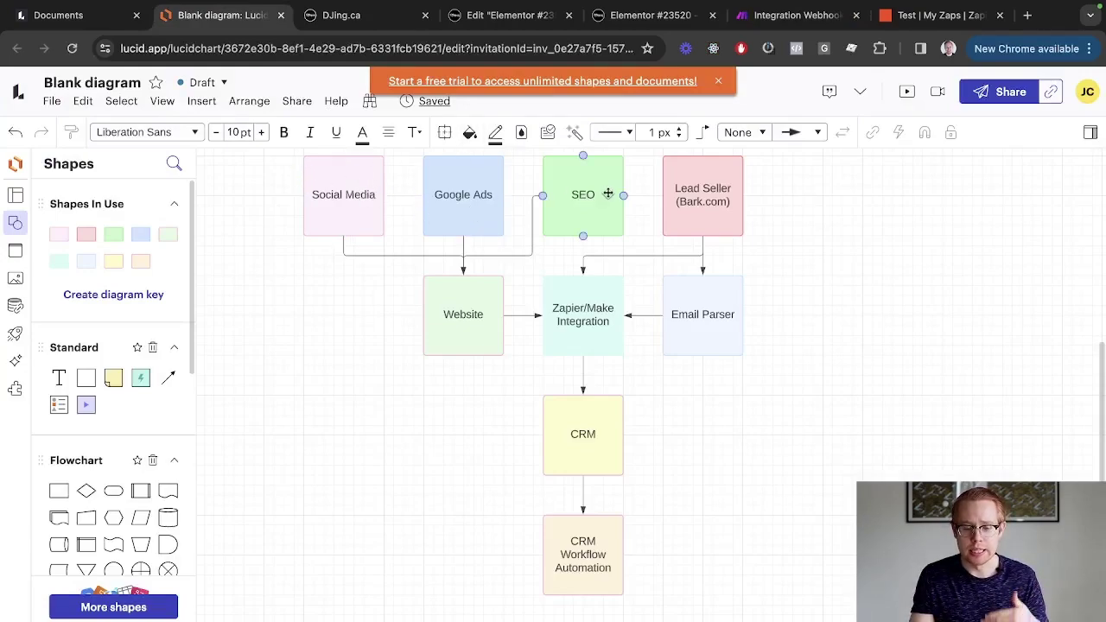
click(445, 372)
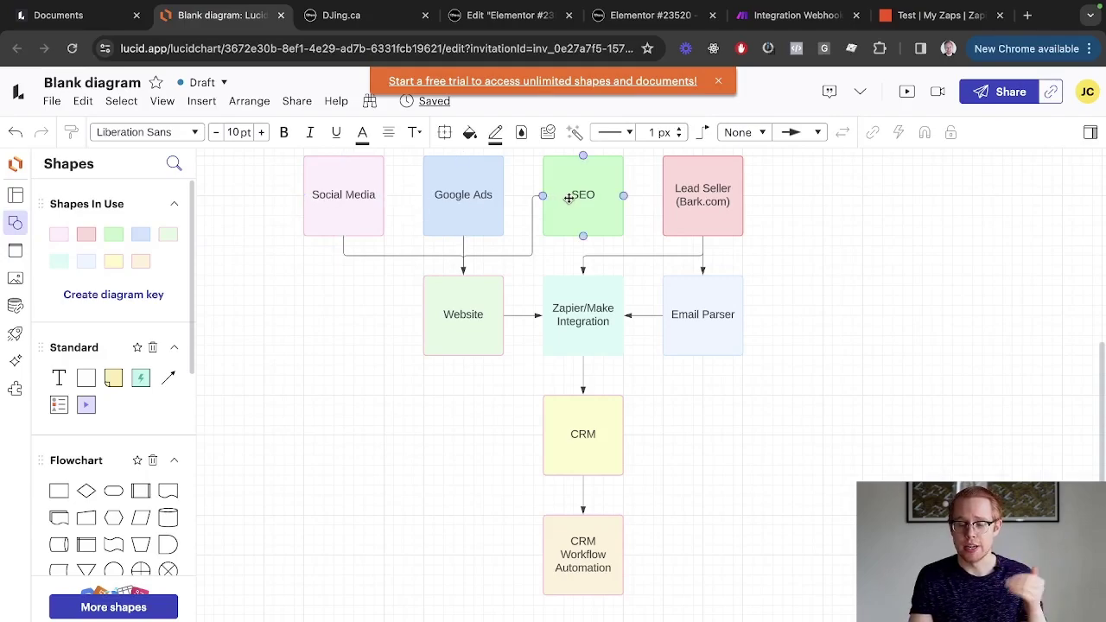
Show the form page preview at full width, revisit the lead-flow diagram, then return to Make.
key(ctrl+Tab)
key(ctrl+Tab)
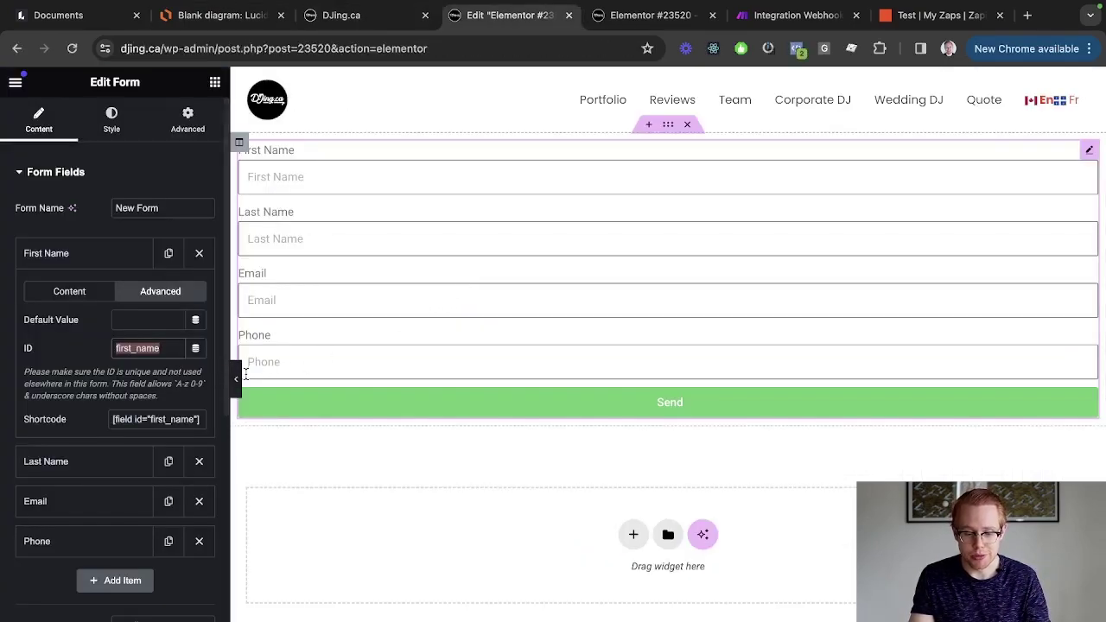
click(237, 376)
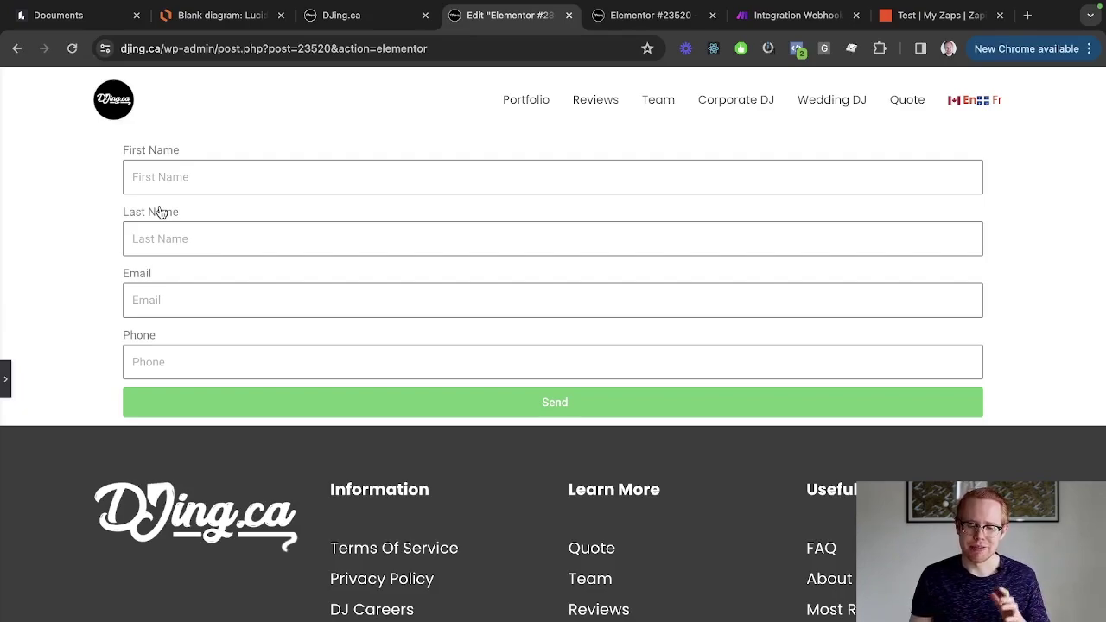
key(ctrl+2)
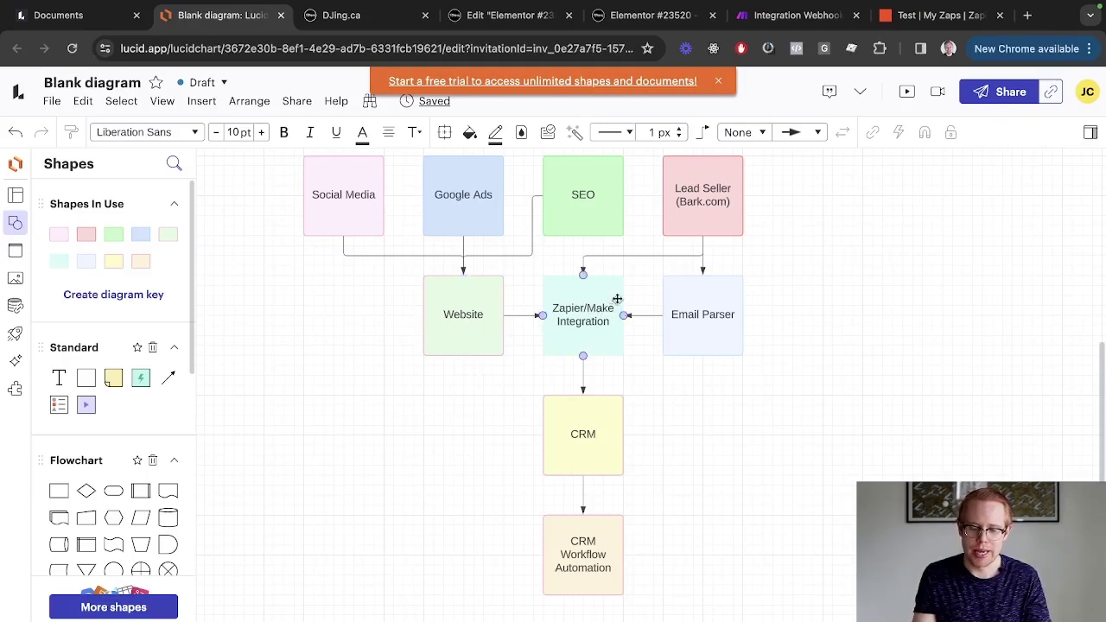
key(ctrl+Tab)
key(ctrl+Tab)
key(ctrl+Tab)
key(ctrl+Tab)
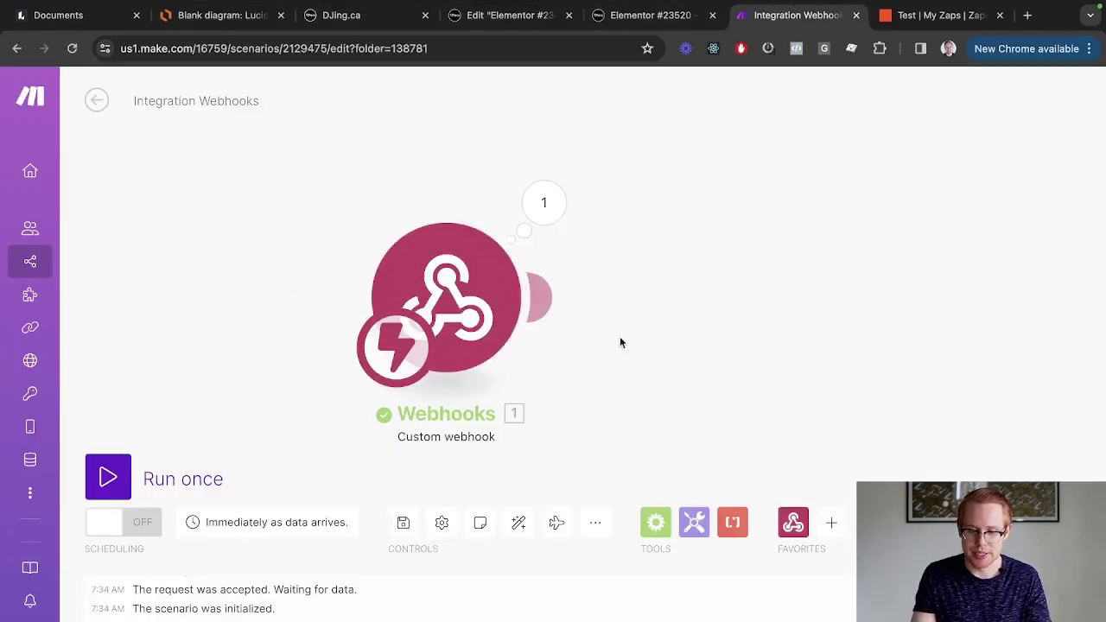
Add an HTTP 'Make a request' module after the Webhooks trigger.
scroll(389, 355, down, 3)
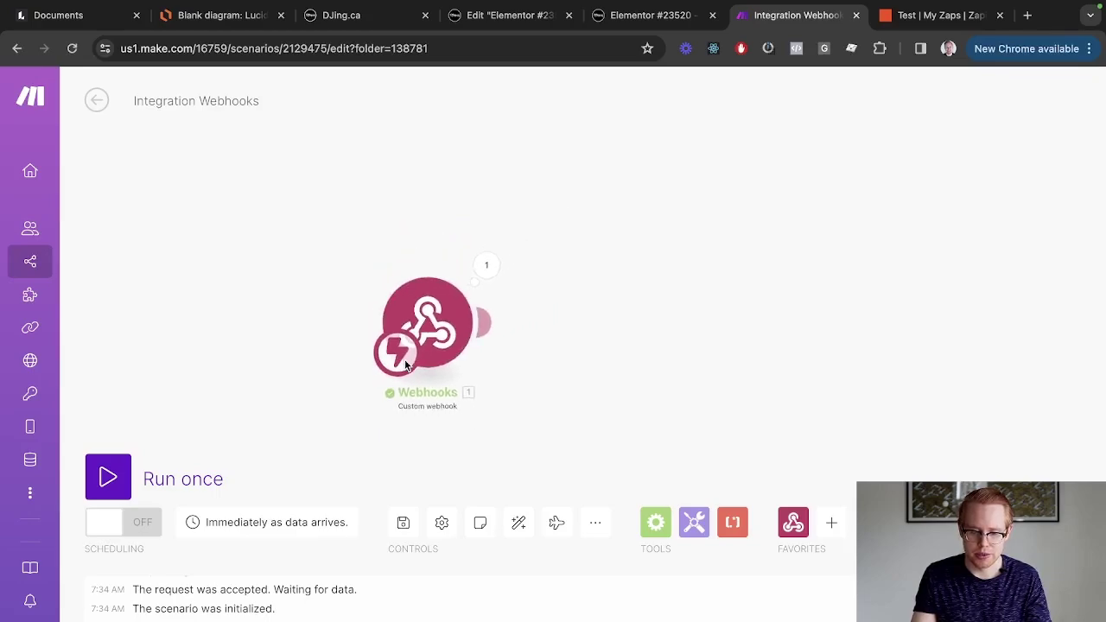
click(489, 322)
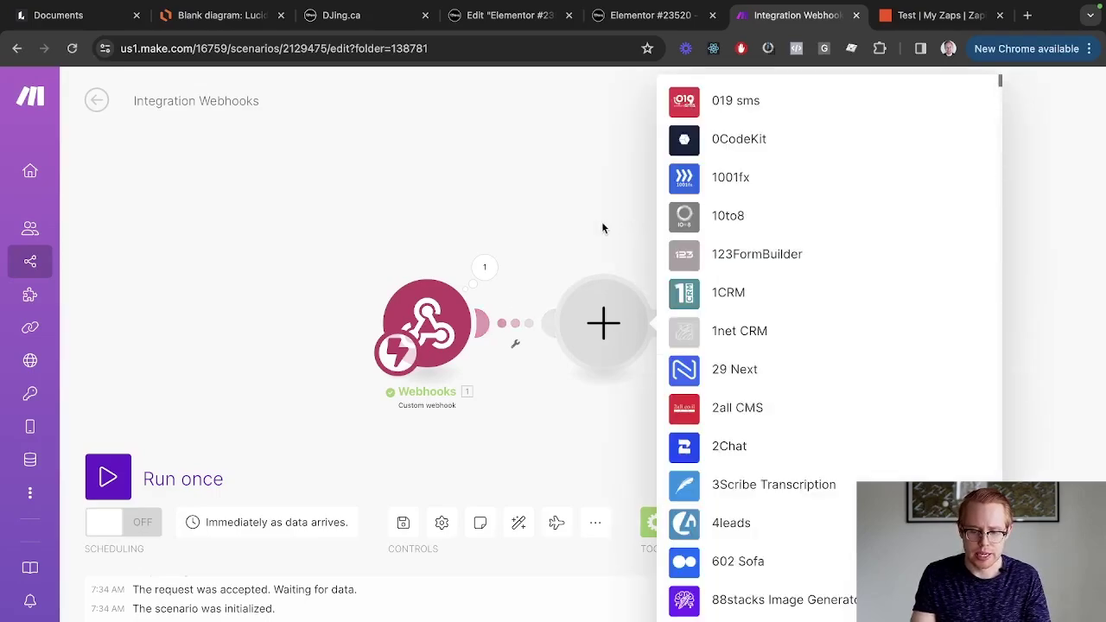
text(http)
key(ctrl+2)
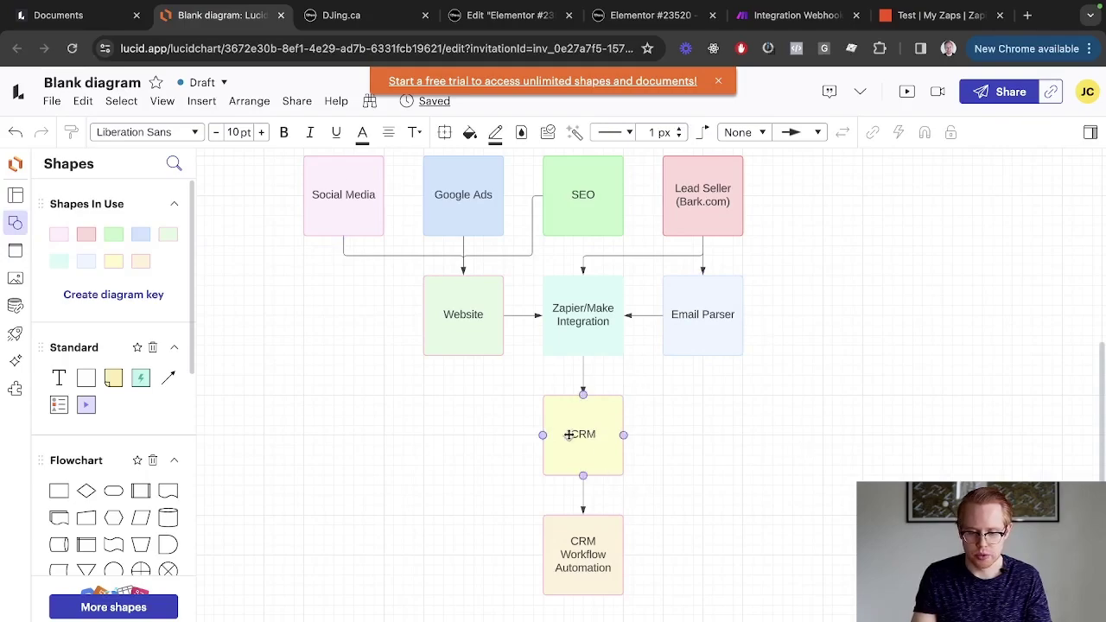
key(ctrl+Tab)
key(ctrl+Tab)
key(ctrl+Tab)
key(ctrl+Tab)
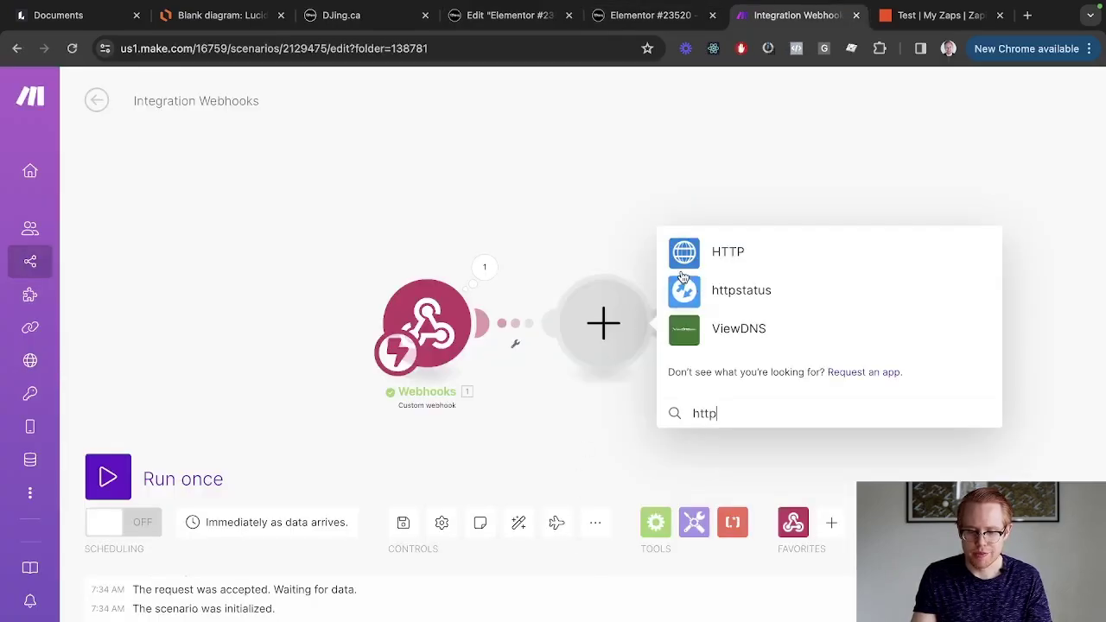
click(683, 253)
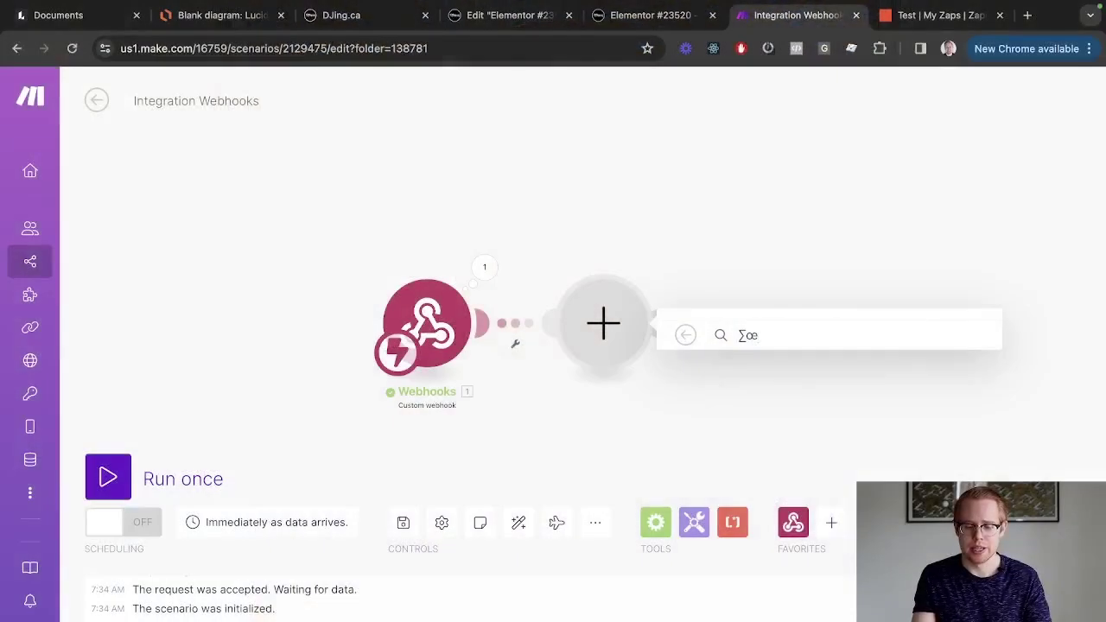
text(œ)
key(BackSpace)
key(BackSpace)
key(BackSpace)
text(http)
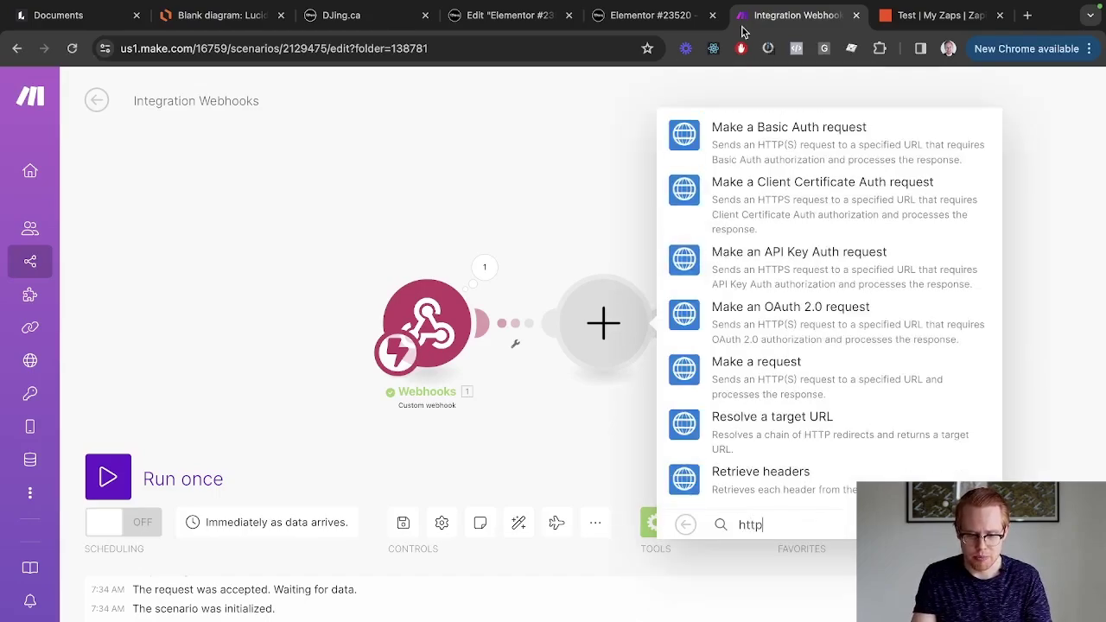
click(767, 371)
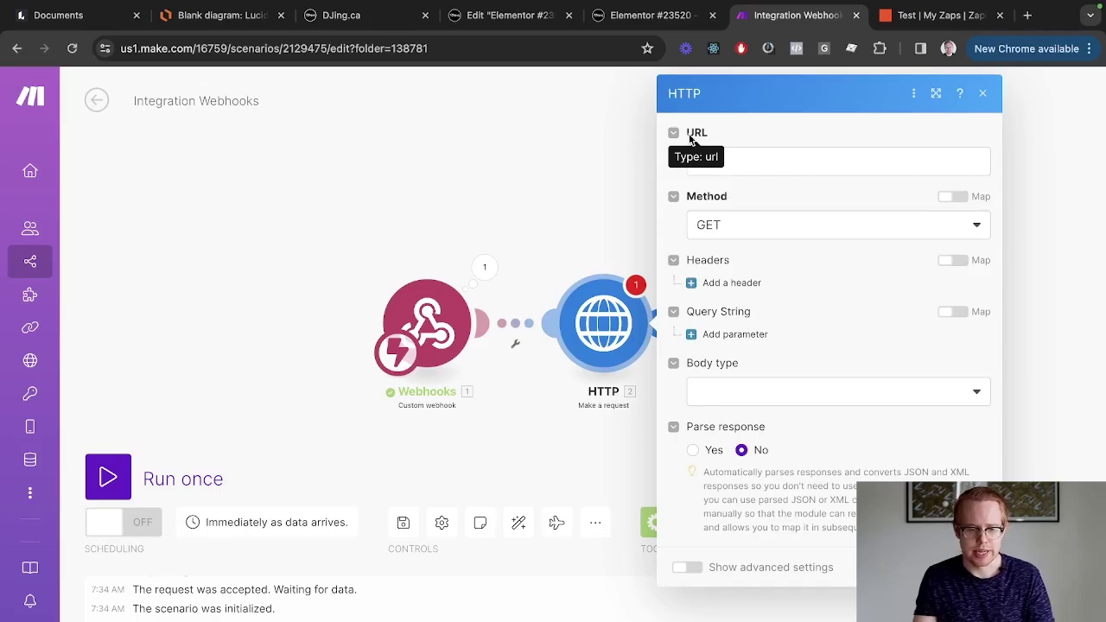
key(ctrl+shift+Tab)
key(ctrl+shift+Tab)
key(ctrl+shift+Tab)
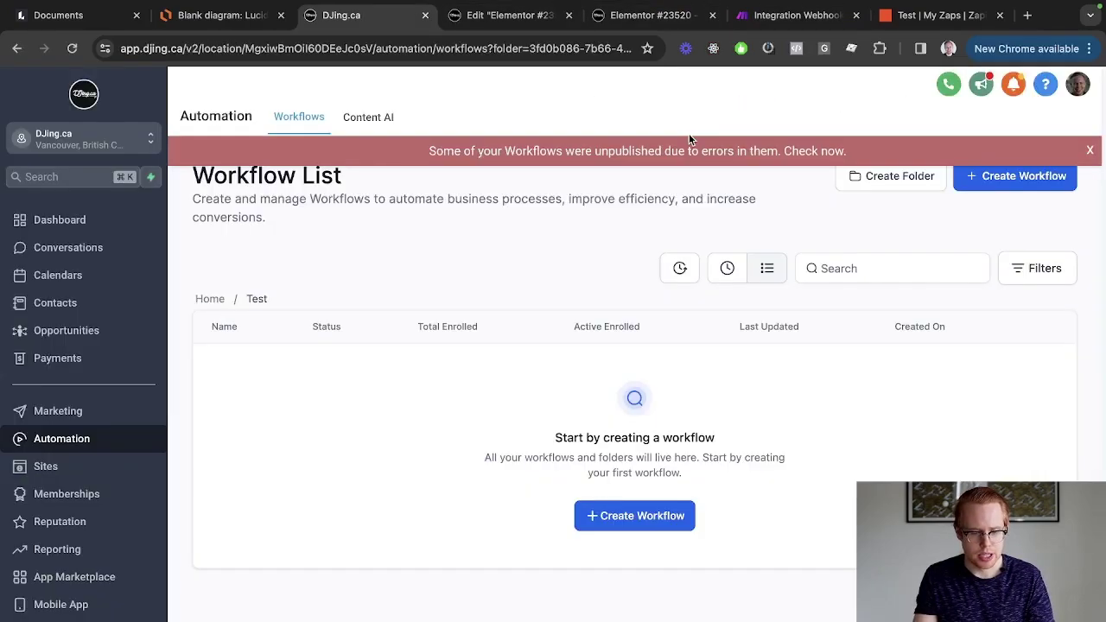
Create a blank HighLevel workflow from scratch and retype its title as 'Test - New Lead'.
click(993, 185)
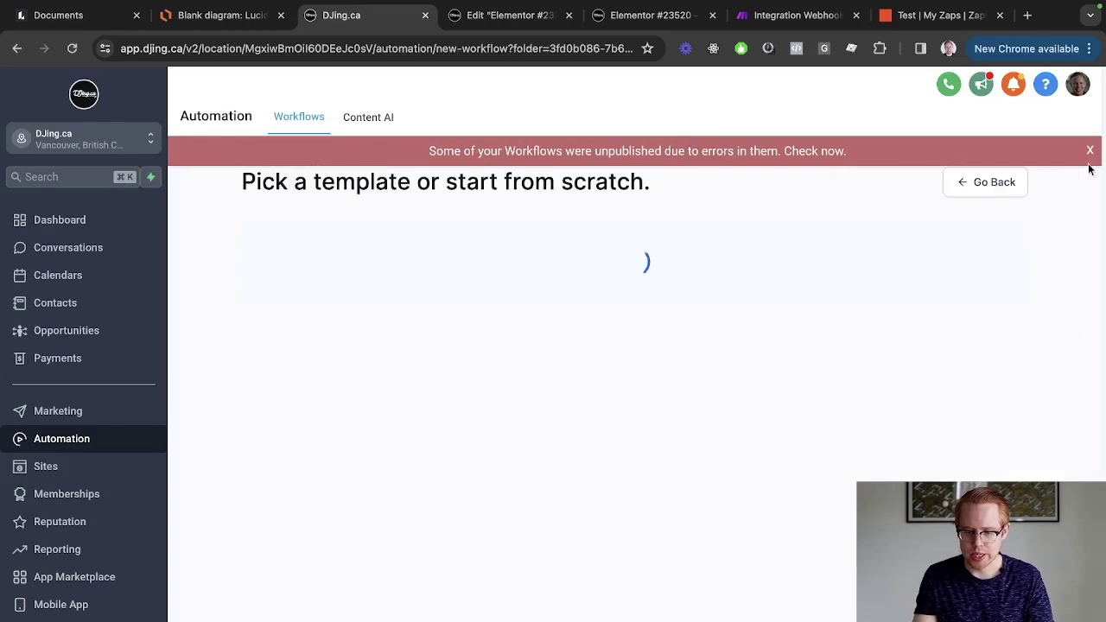
click(1090, 151)
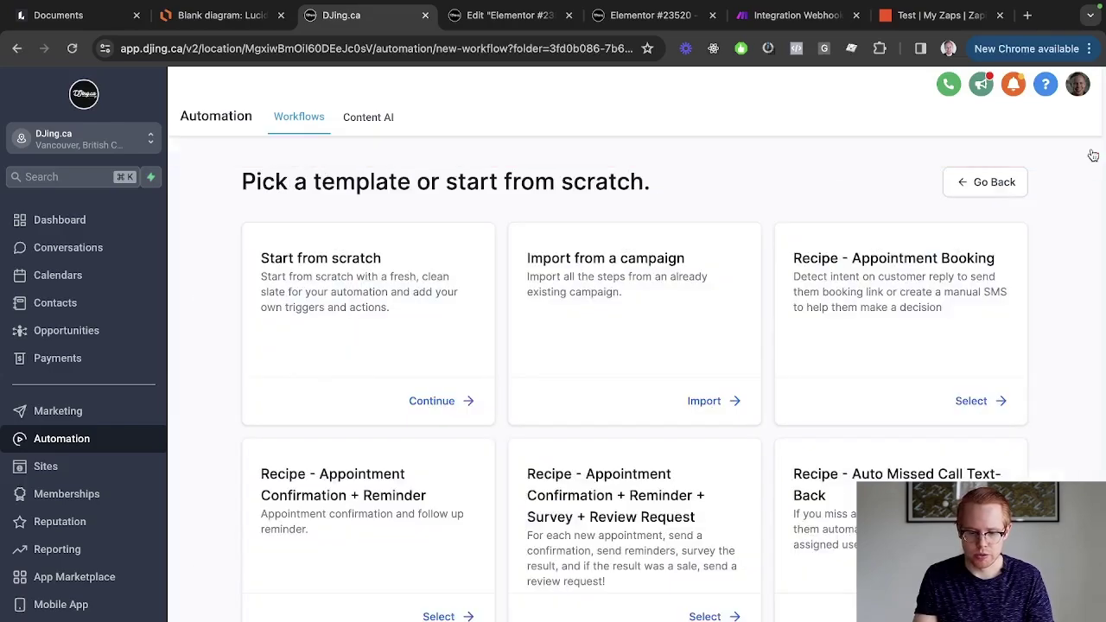
click(457, 402)
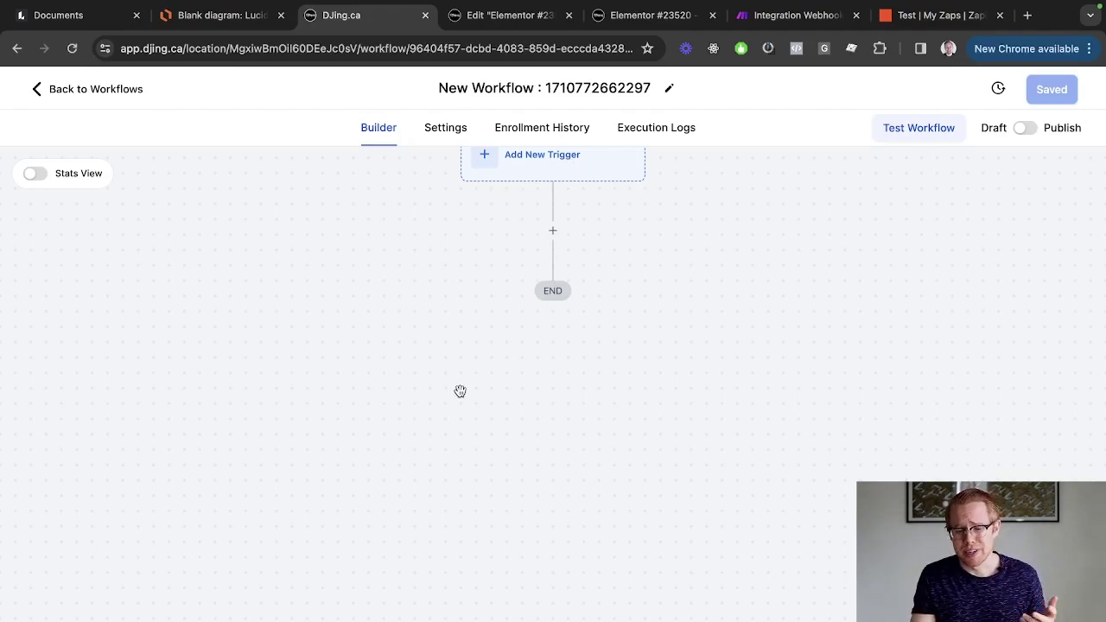
click(548, 87)
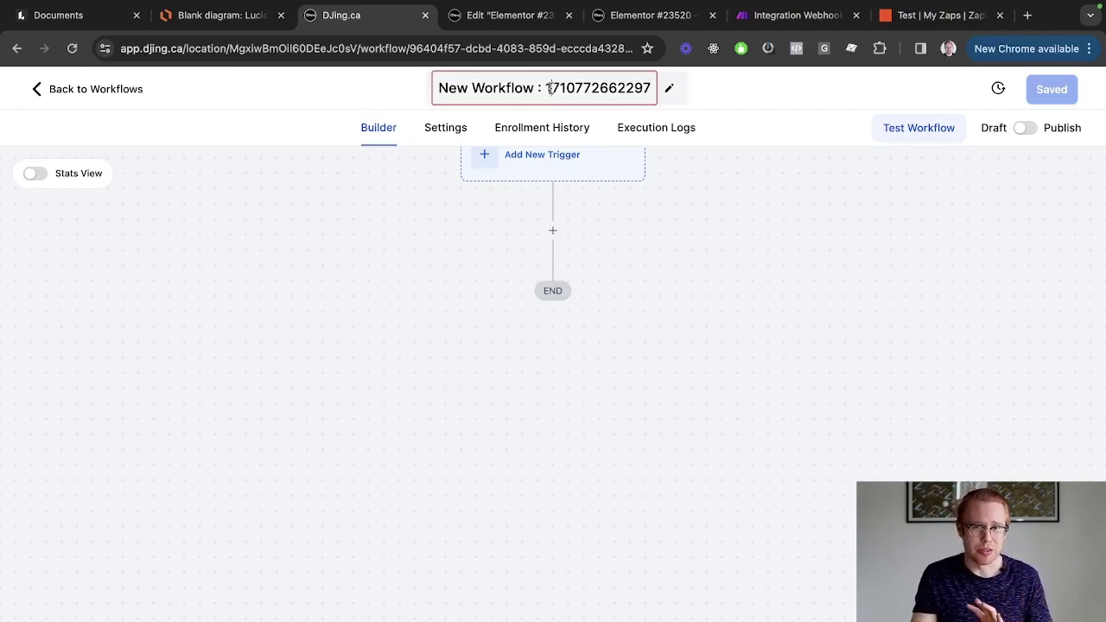
triple_click(548, 87)
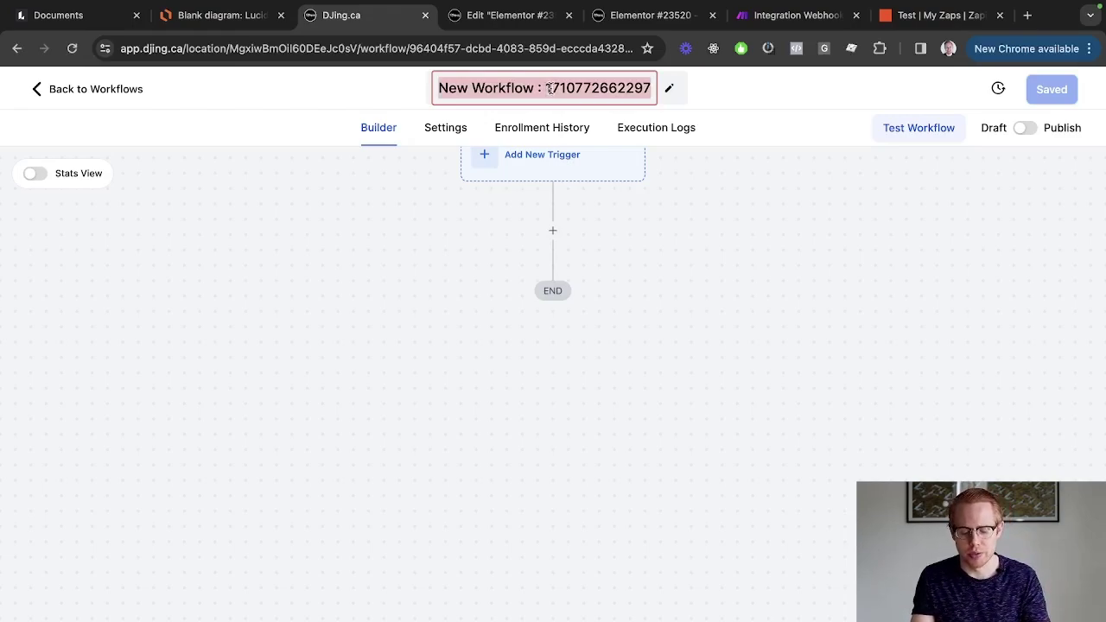
text(Test - )
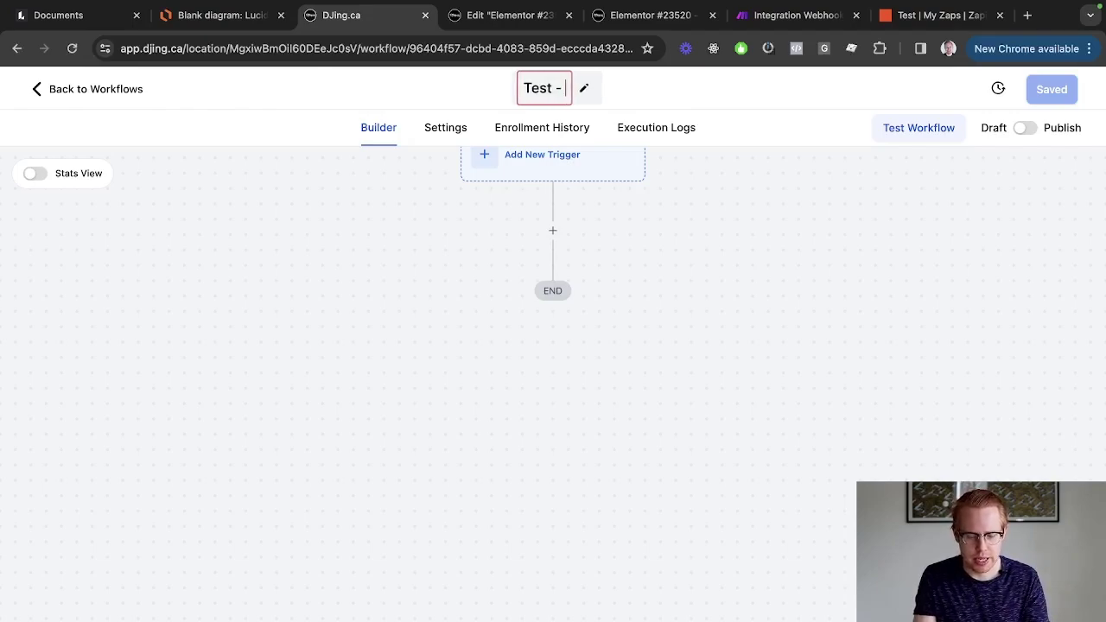
text(New Lead)
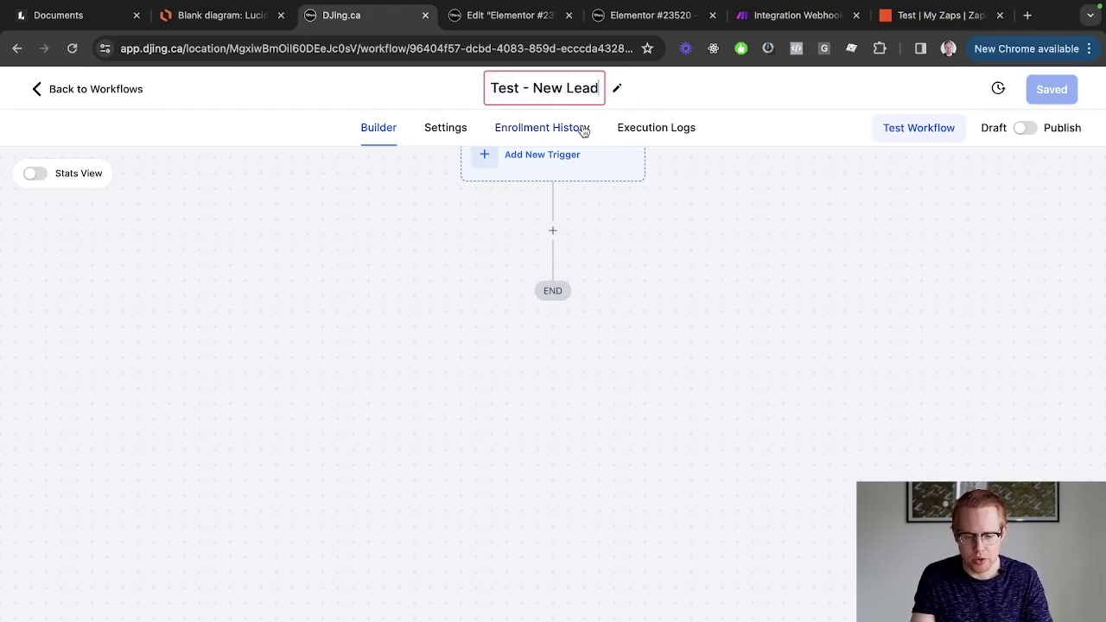
Save the 'Test - New Lead' title and set Inbound Webhook as the workflow trigger.
key(Return)
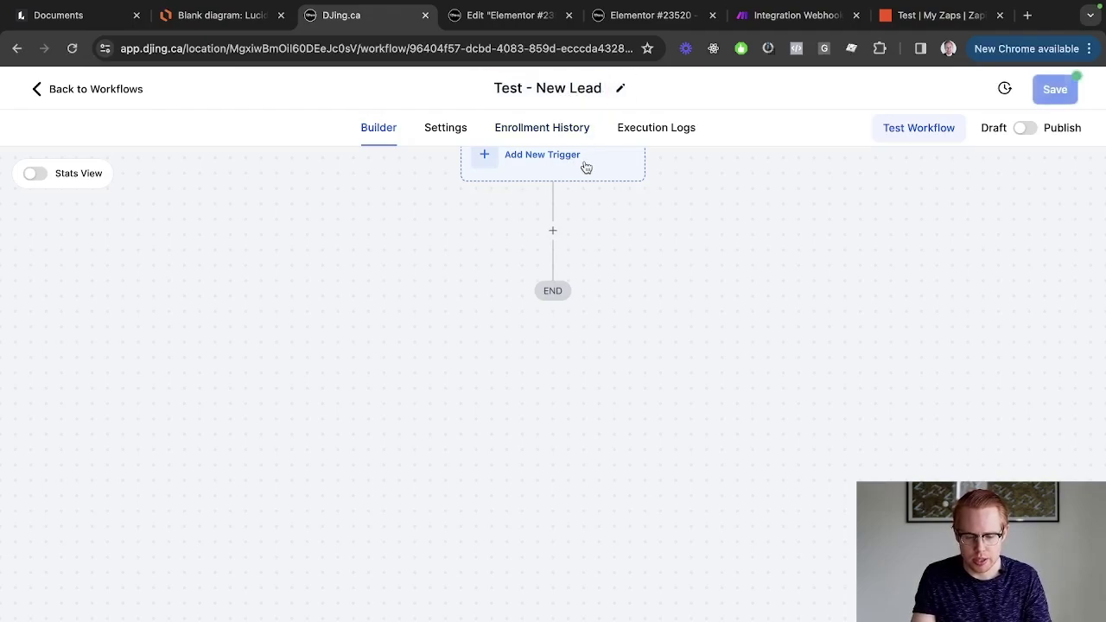
click(560, 179)
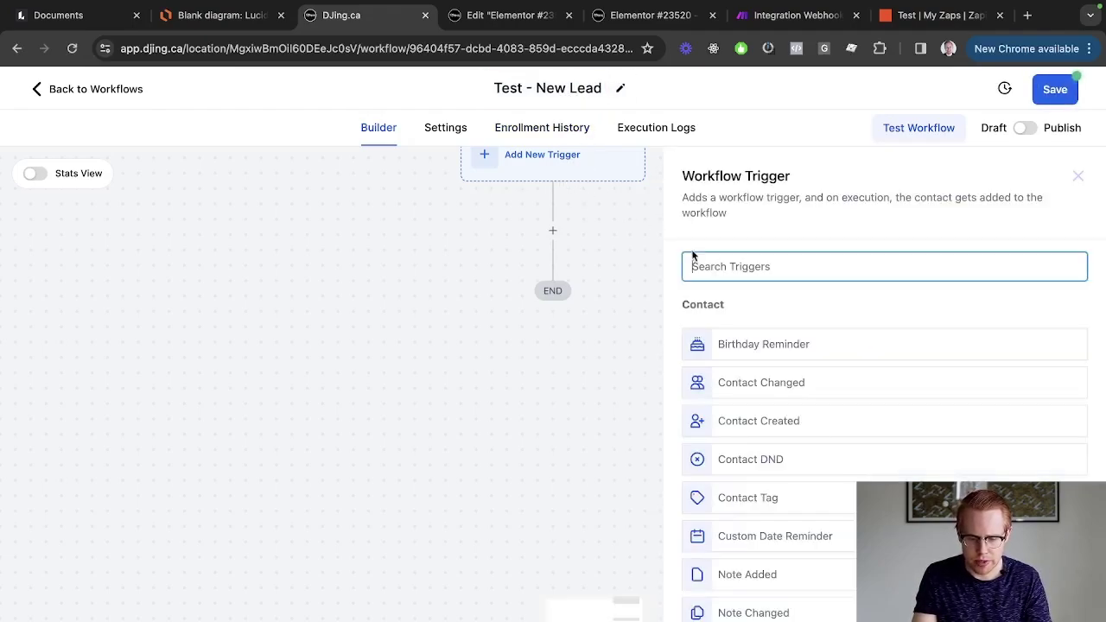
click(700, 262)
text(h)
key(BackSpace)
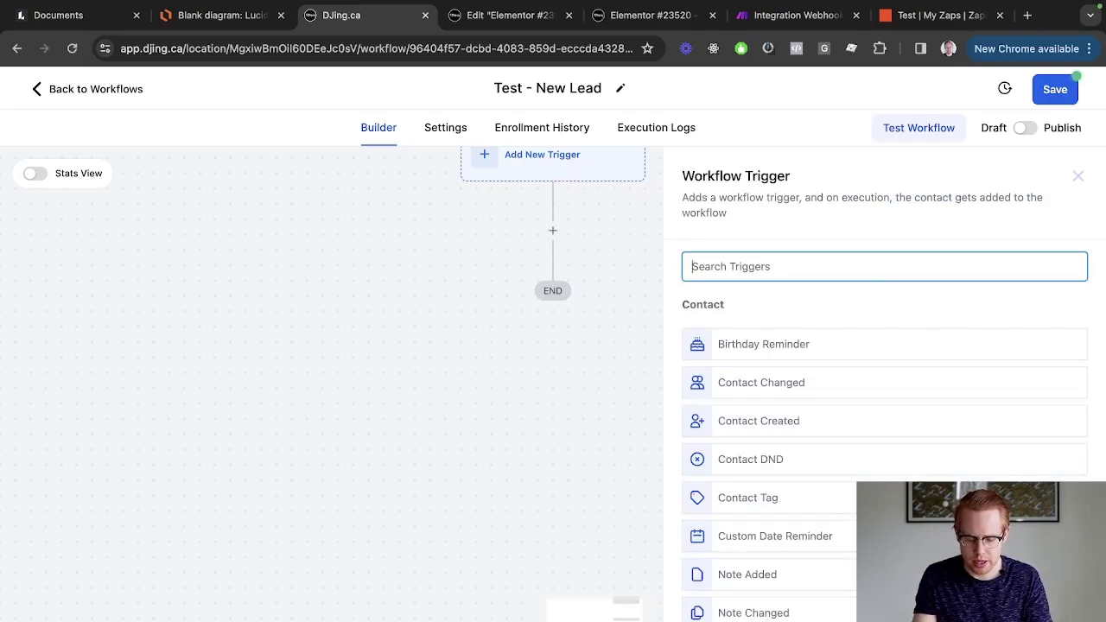
text(trig)
key(super+a)
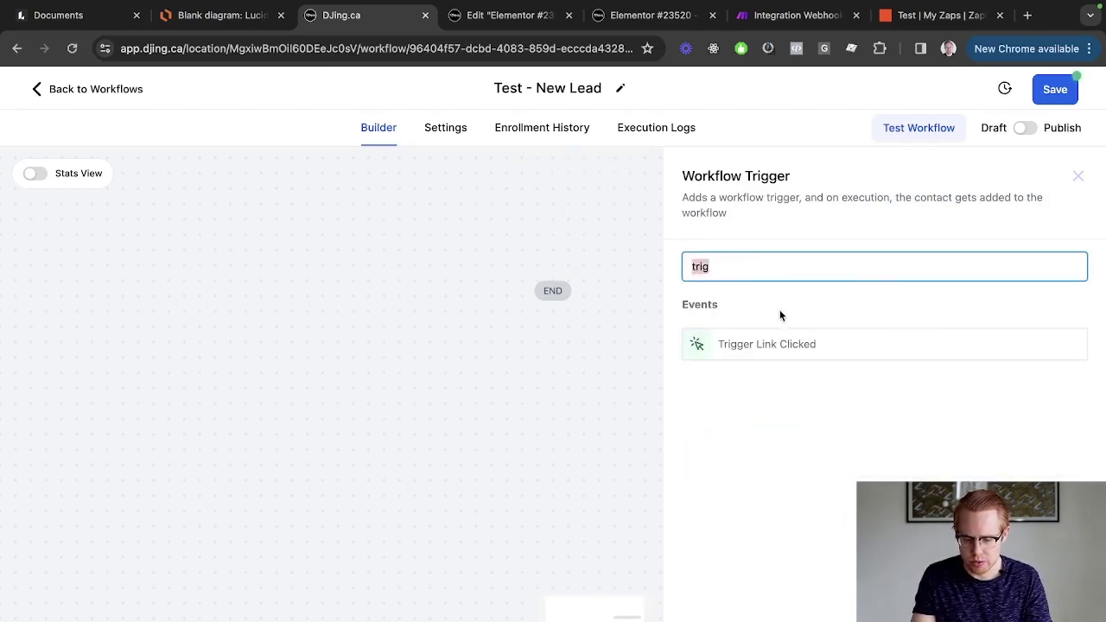
key(BackSpace)
scroll(815, 378, down, 5)
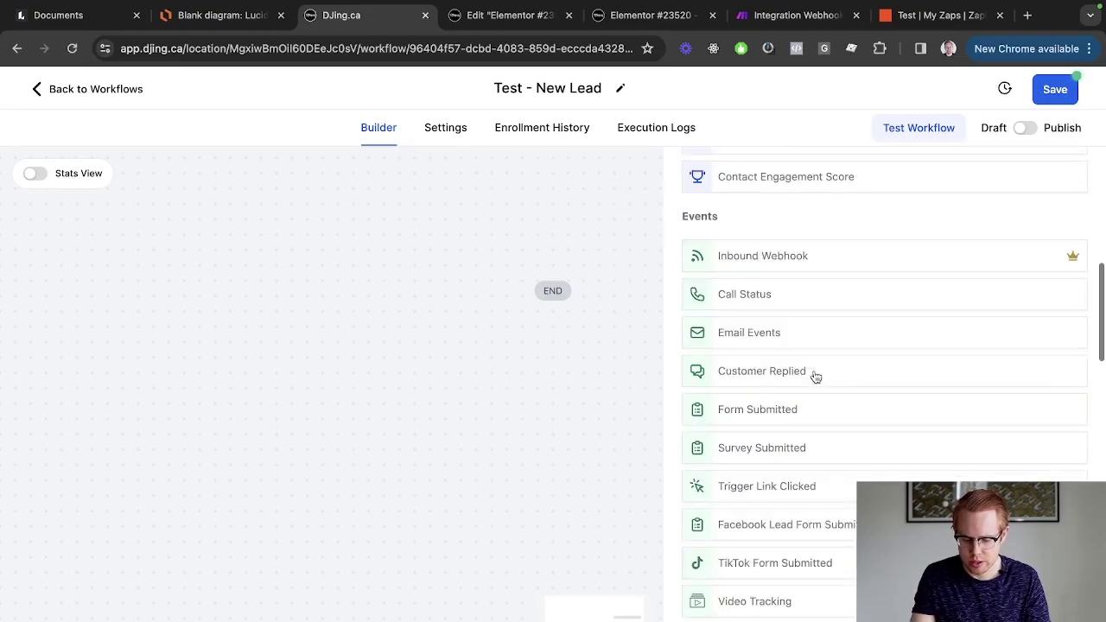
click(821, 259)
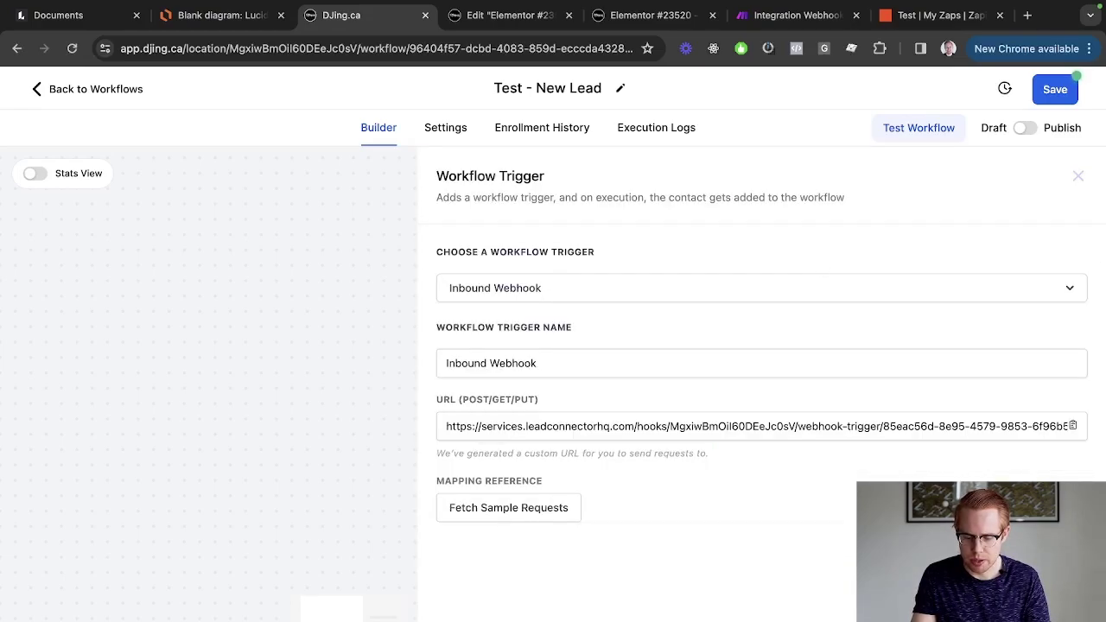
Copy the generated inbound webhook URL and select the Make HTTP module's URL field.
click(702, 424)
key(ctrl+c)
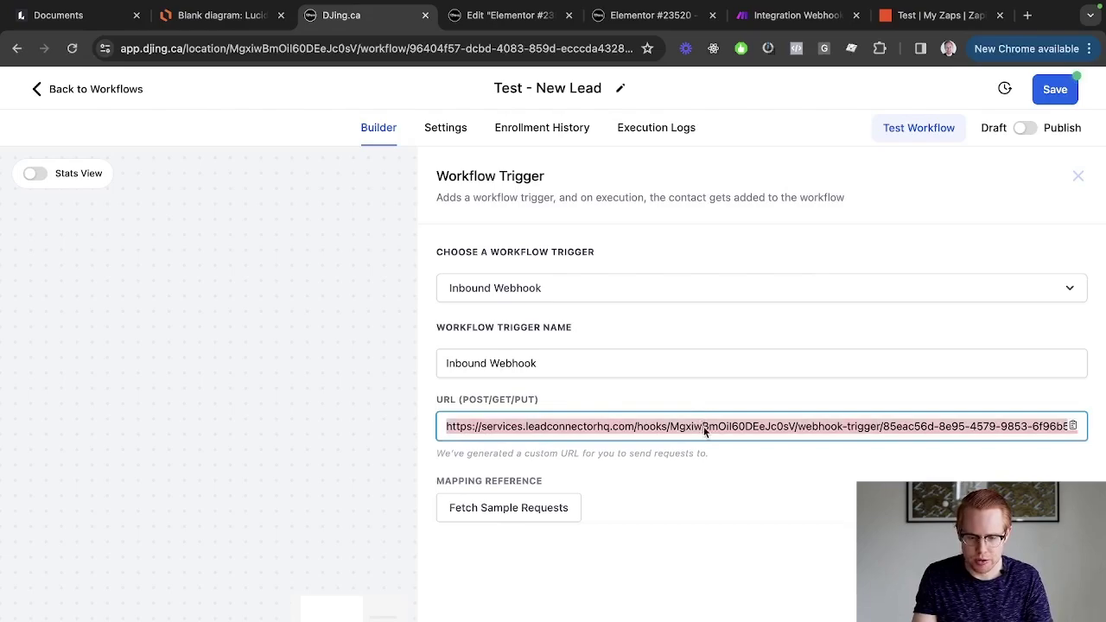
key(ctrl+6)
click(748, 159)
Paste the LeadConnector webhook URL, set method POST and body type Application/x-www-form-urlencoded.
key(ctrl+v)
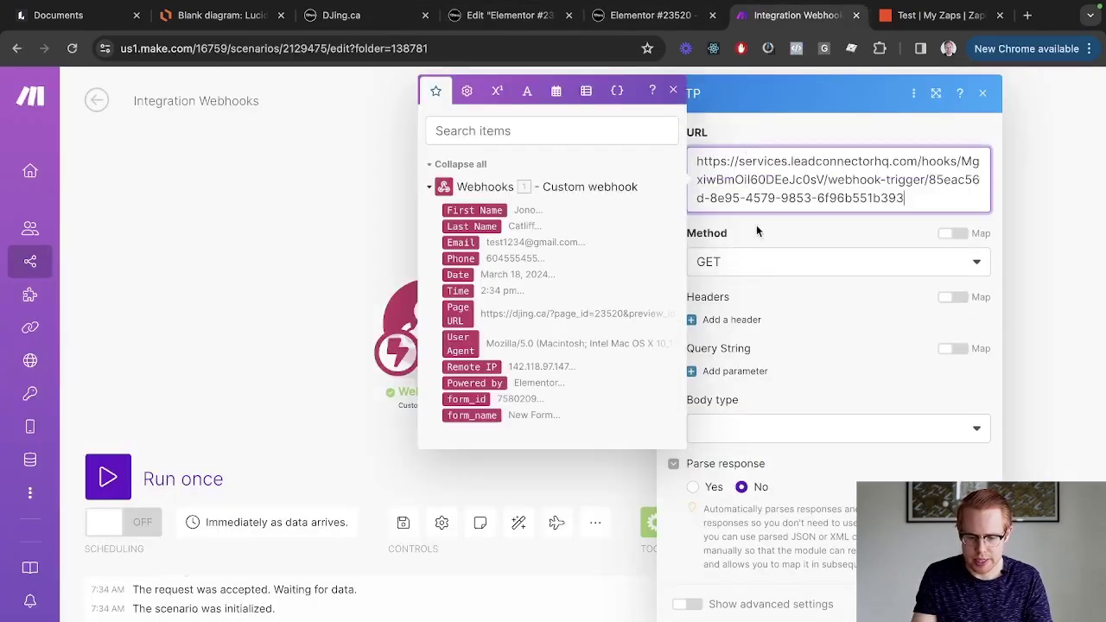
click(733, 268)
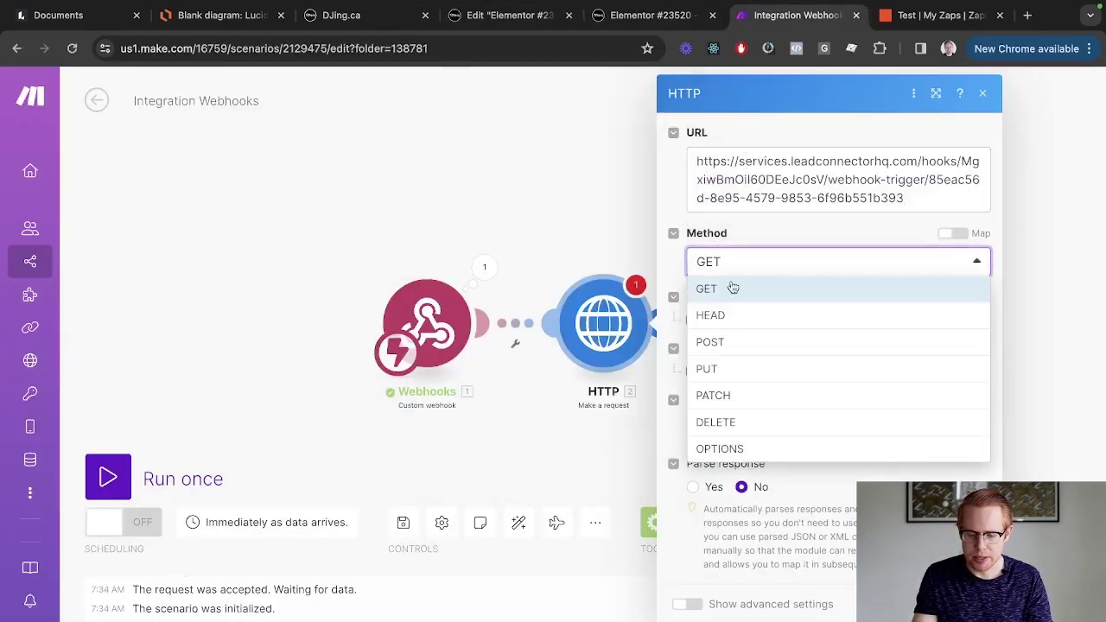
click(733, 349)
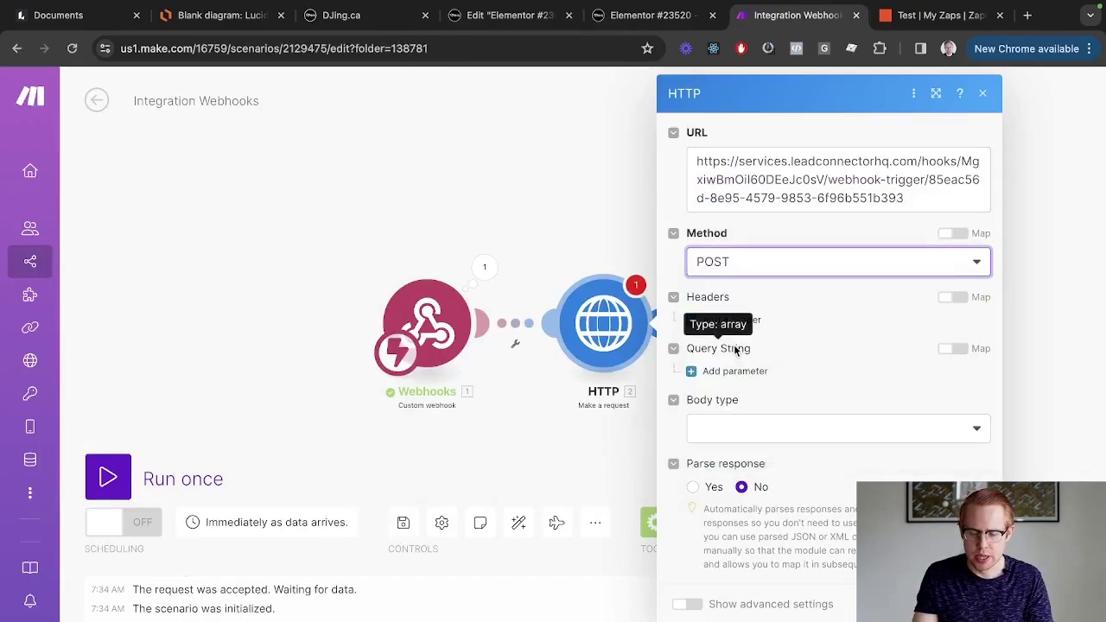
click(753, 264)
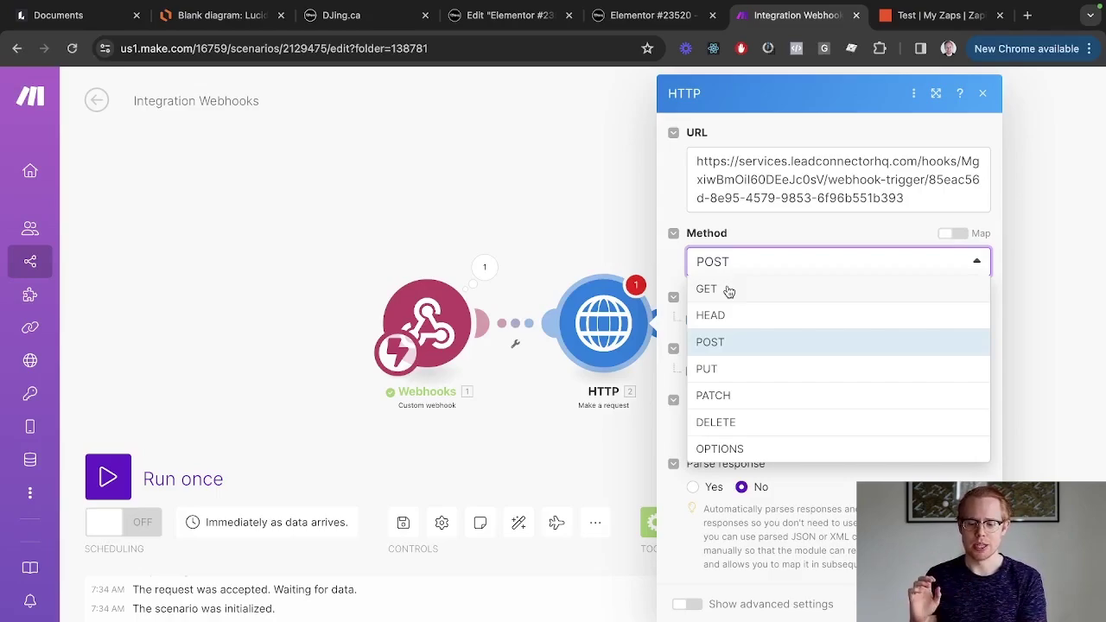
click(710, 342)
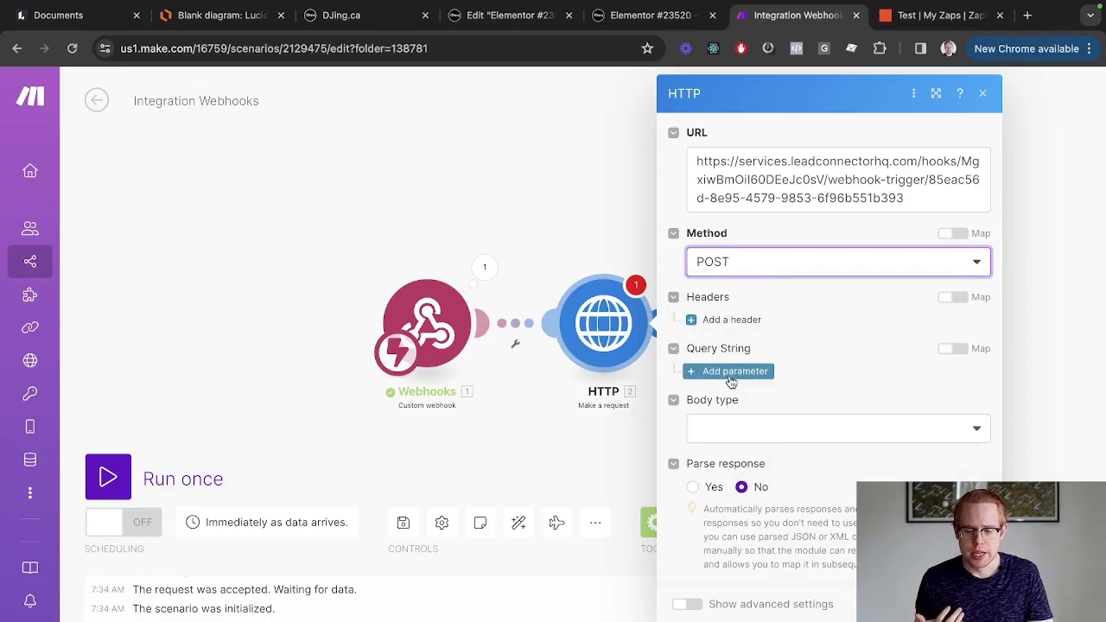
click(795, 429)
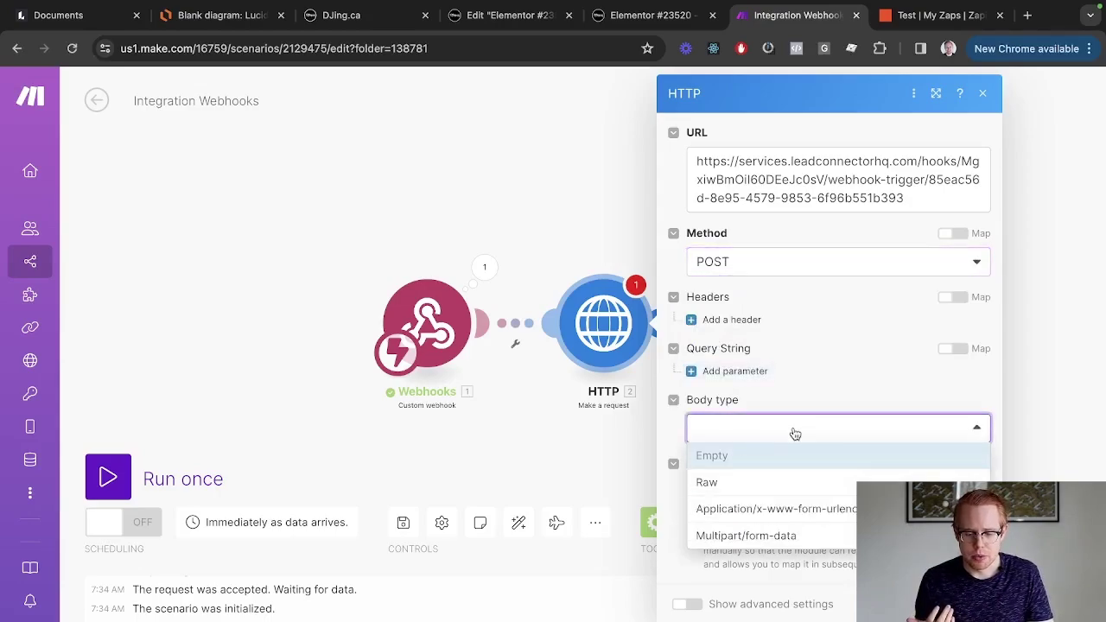
click(782, 515)
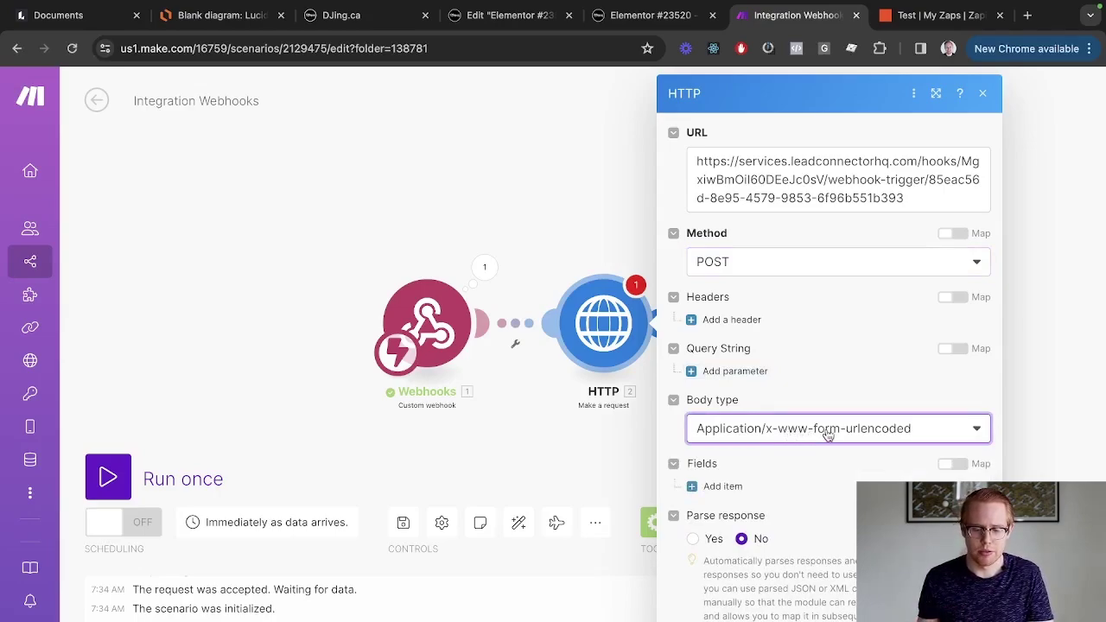
Add four empty fields to the HTTP request body.
click(718, 486)
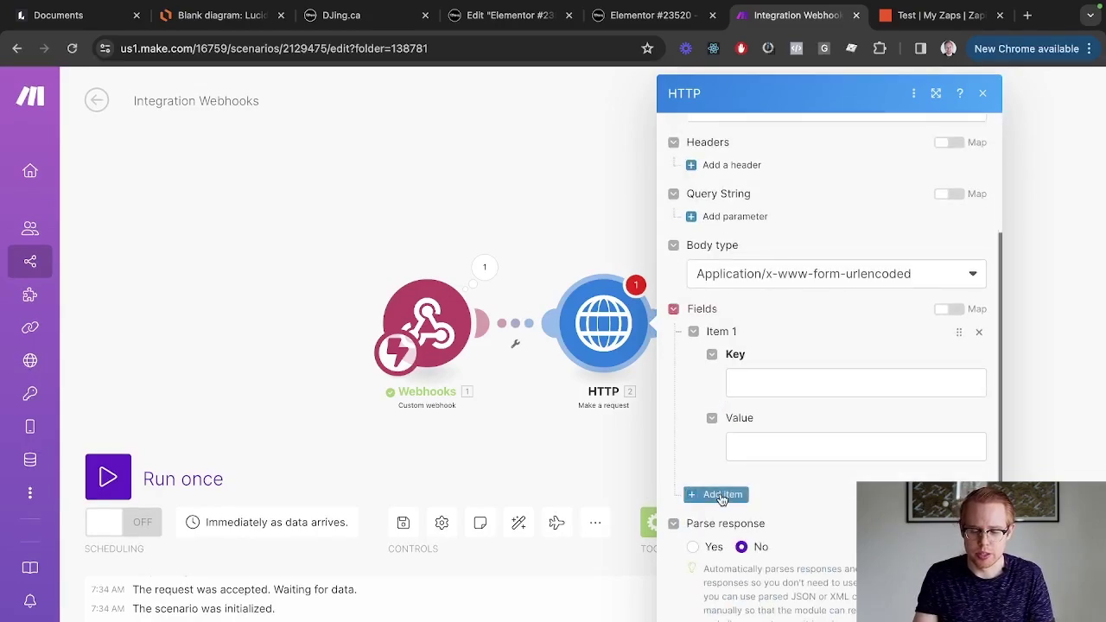
click(722, 495)
click(721, 496)
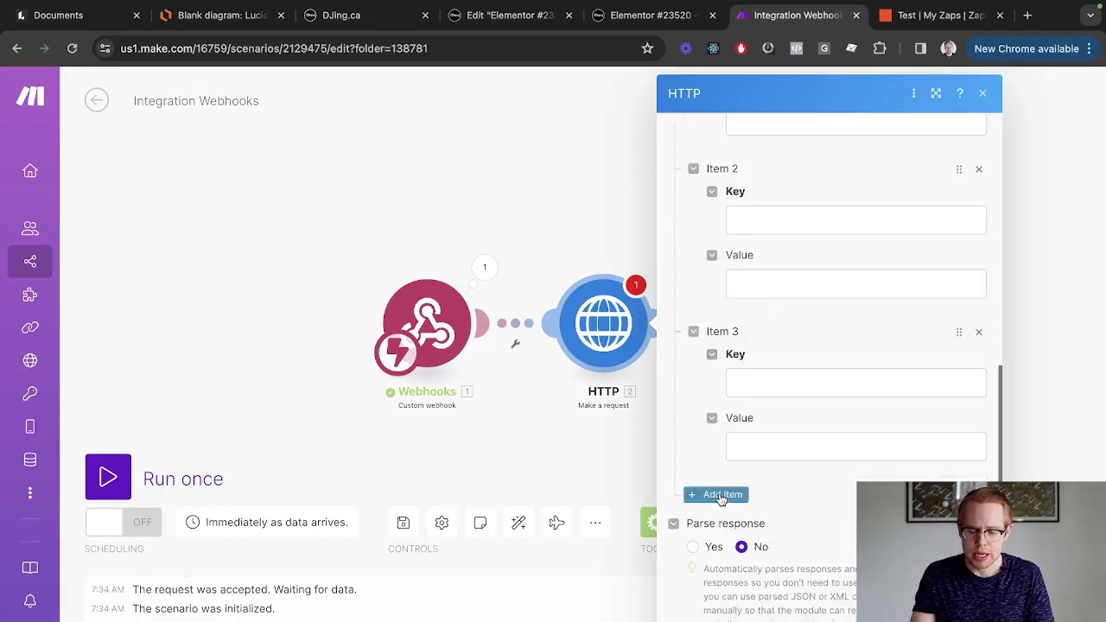
click(722, 495)
scroll(857, 459, up, 8)
Name the four field keys first_name, last_name, email and phone.
click(782, 403)
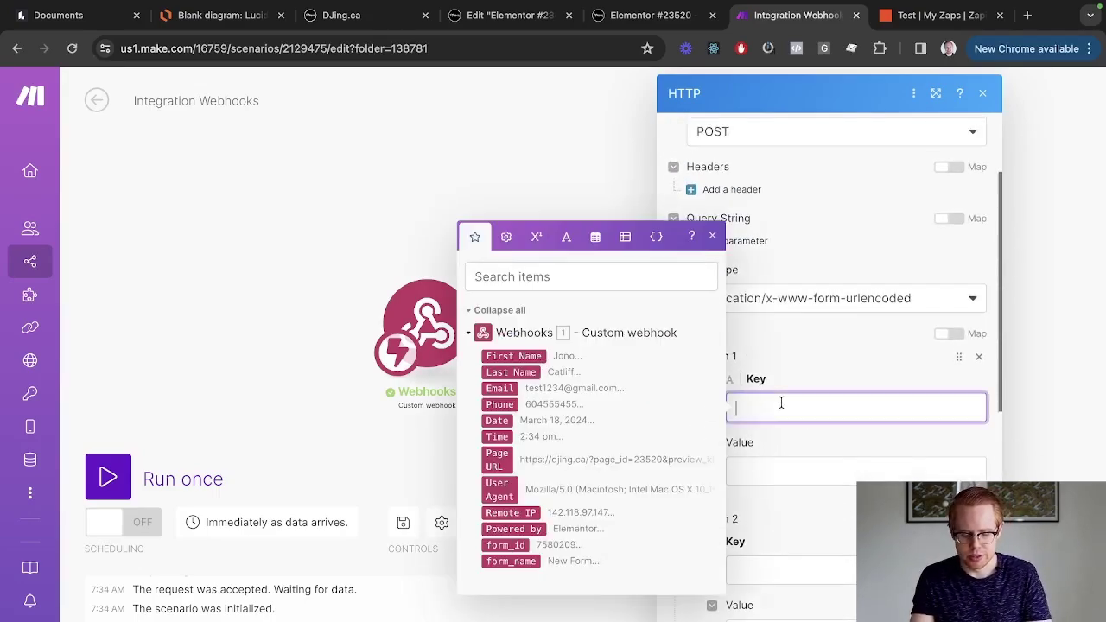
text(first-Na)
key(BackSpace)
key(BackSpace)
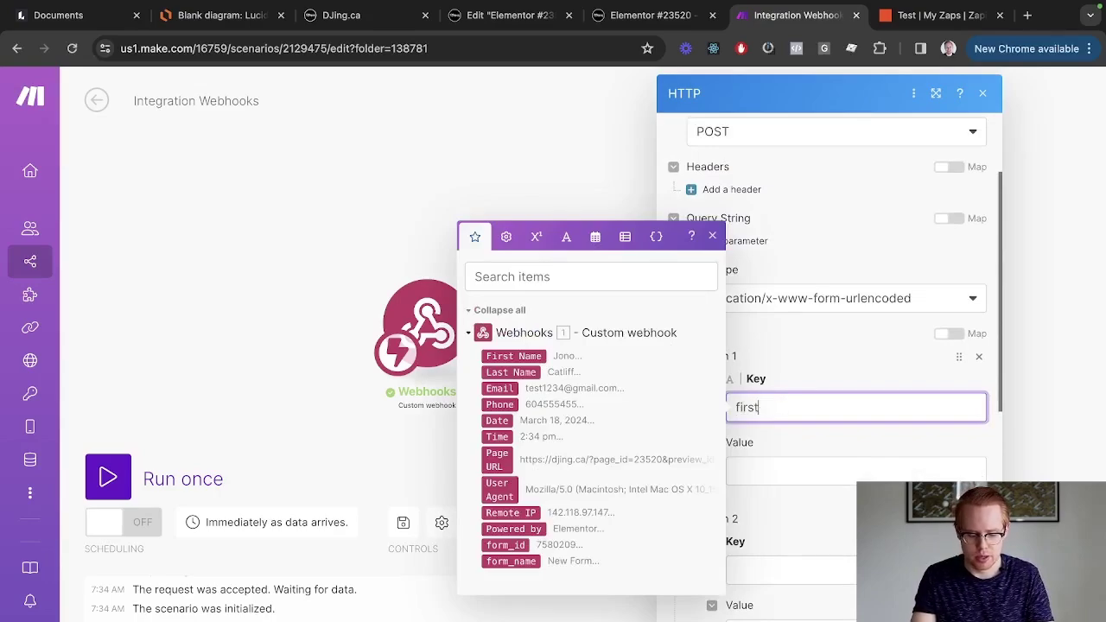
text(_name)
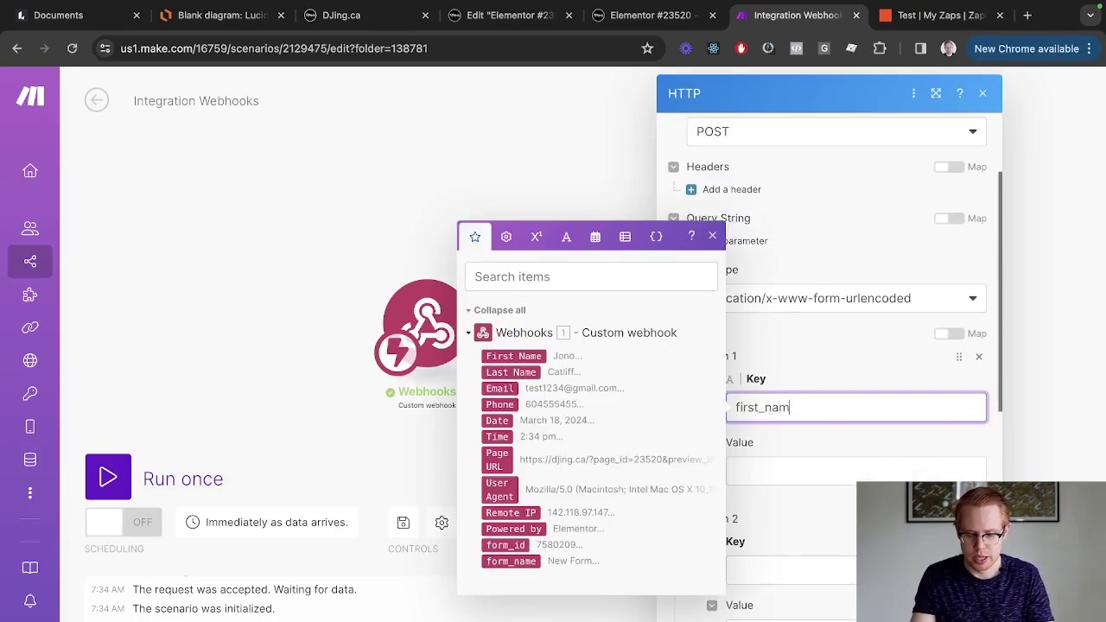
click(832, 382)
scroll(782, 406, down, 2)
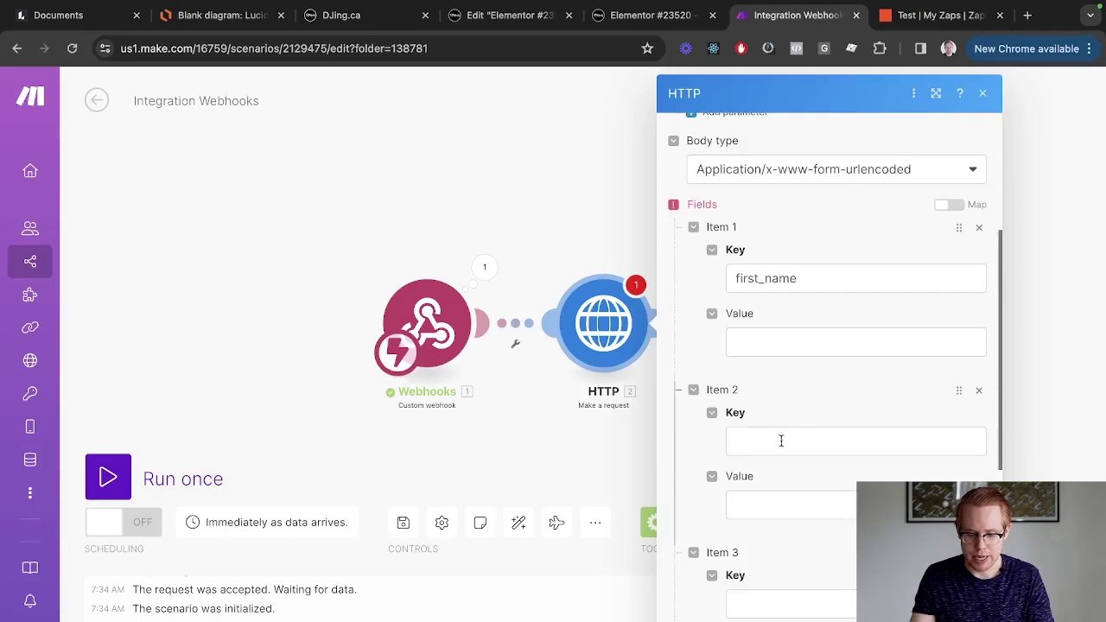
click(780, 439)
text(last_name)
click(785, 605)
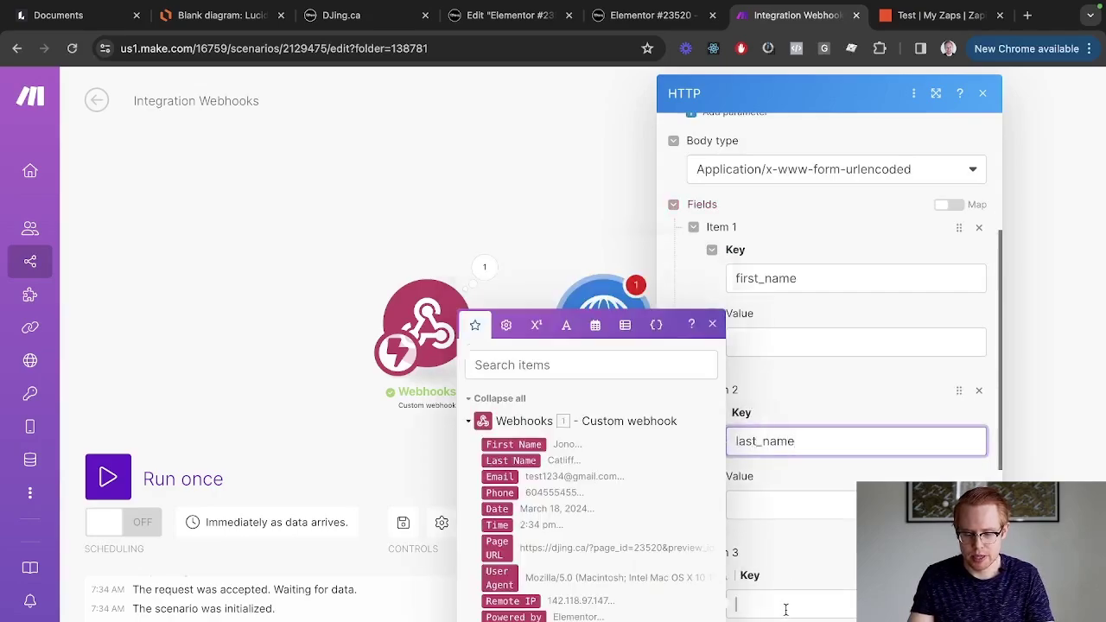
text(email)
scroll(786, 553, down, 1)
click(782, 526)
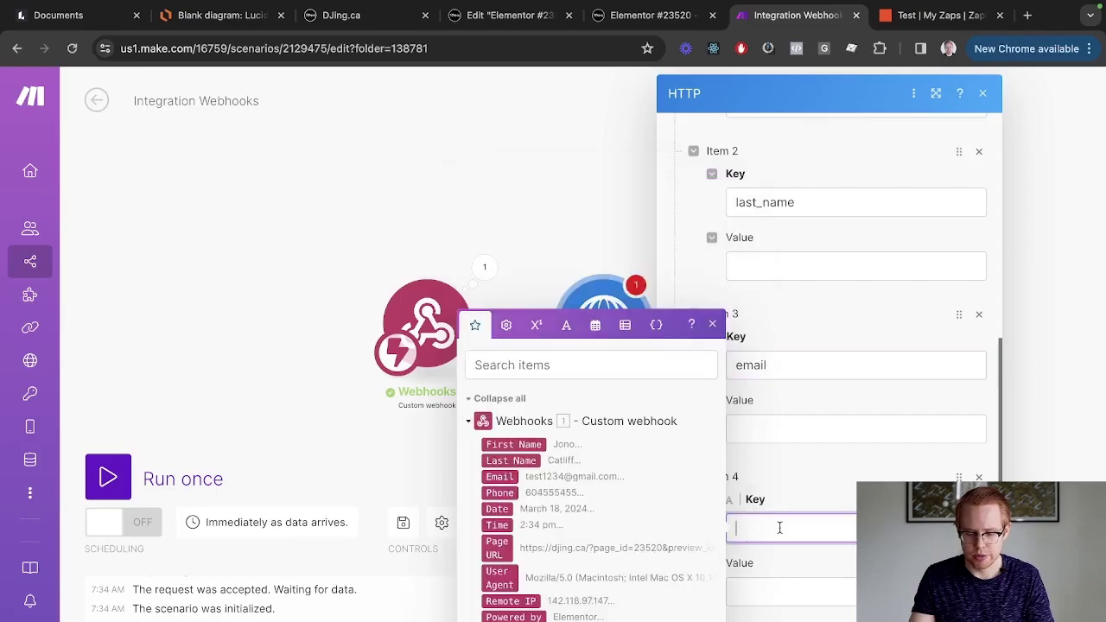
text(phone)
scroll(810, 447, up, 5)
Map the webhook's First Name and Last Name into the first two values.
click(809, 427)
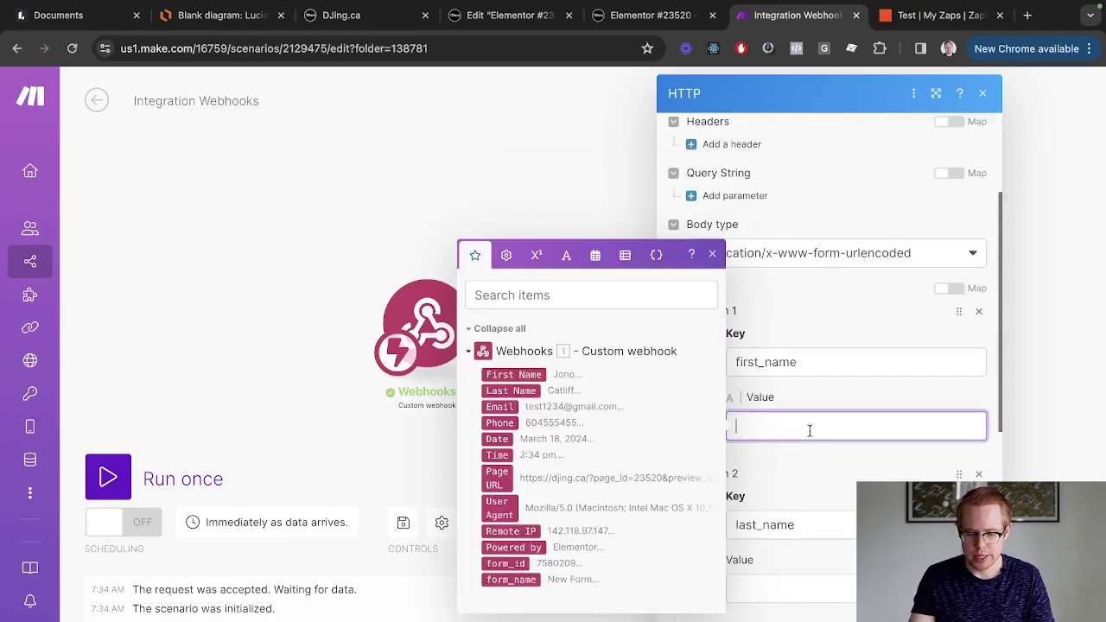
key(ctrl+shift+Tab)
key(ctrl+shift+Tab)
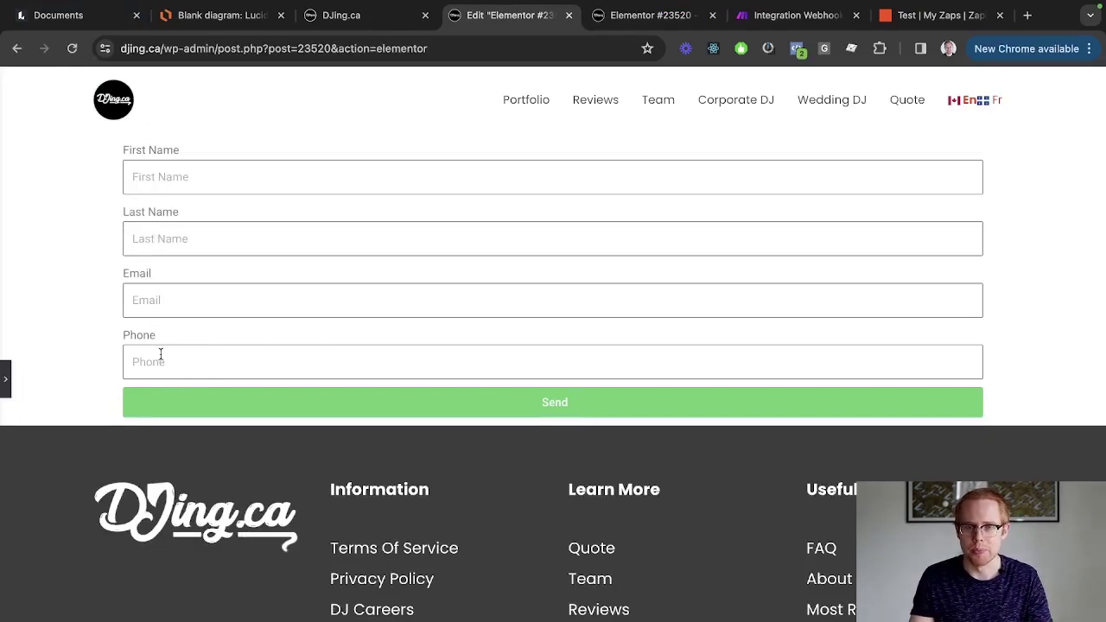
key(ctrl+Tab)
key(ctrl+Tab)
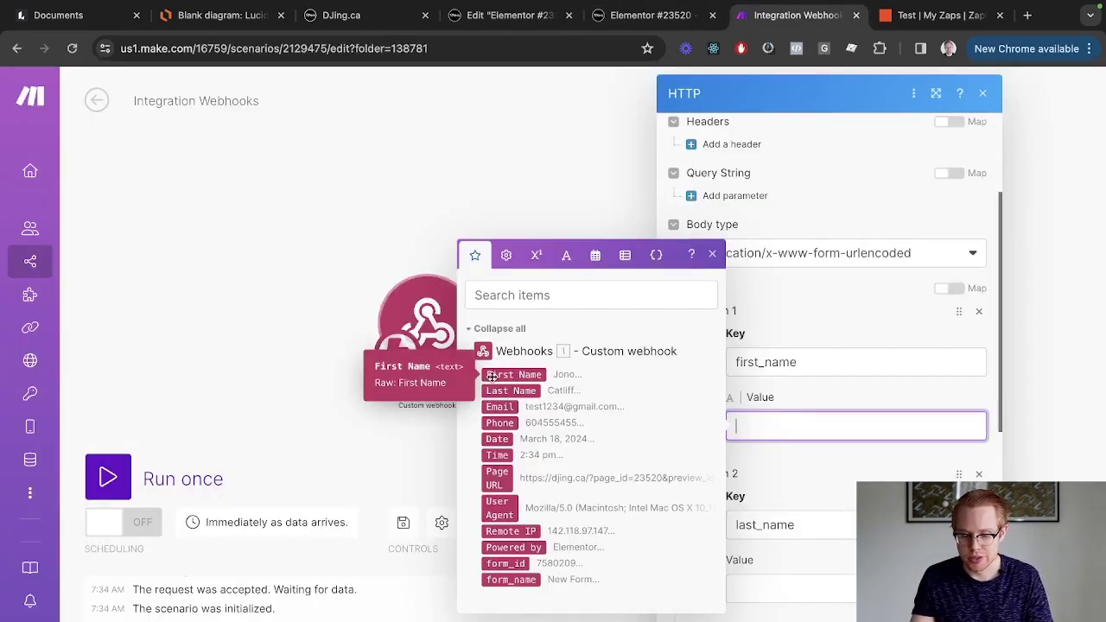
click(531, 378)
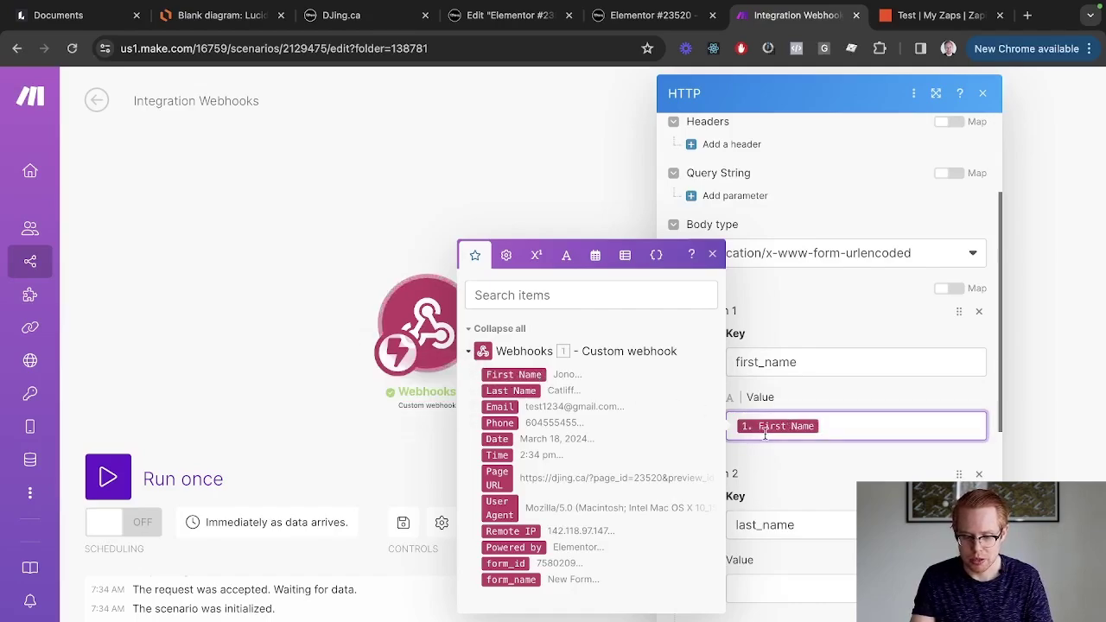
scroll(782, 421, down, 1)
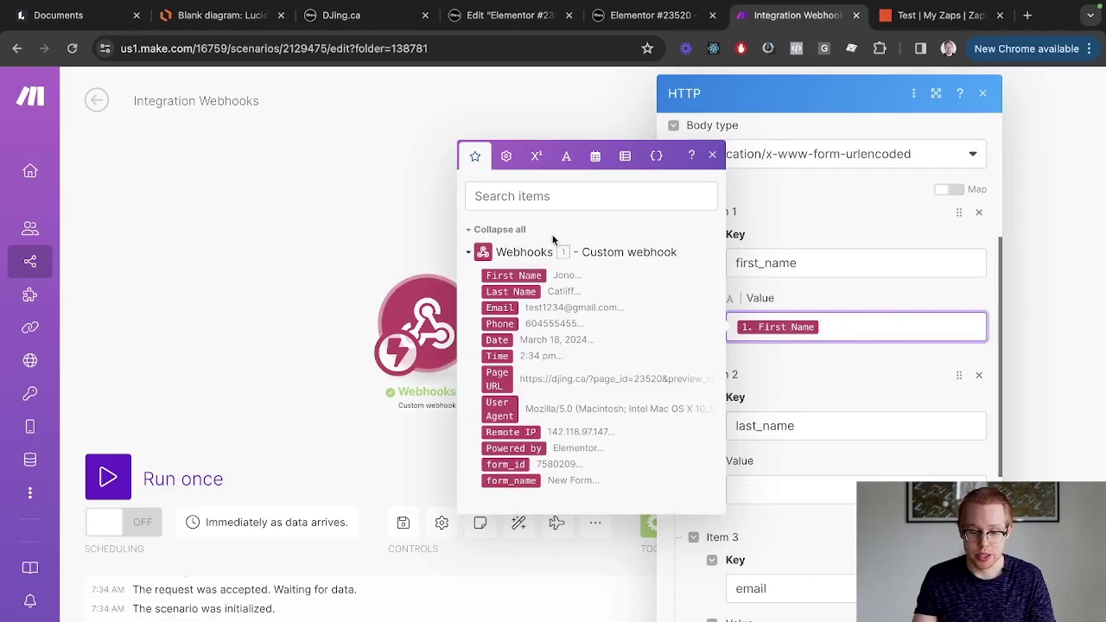
click(775, 474)
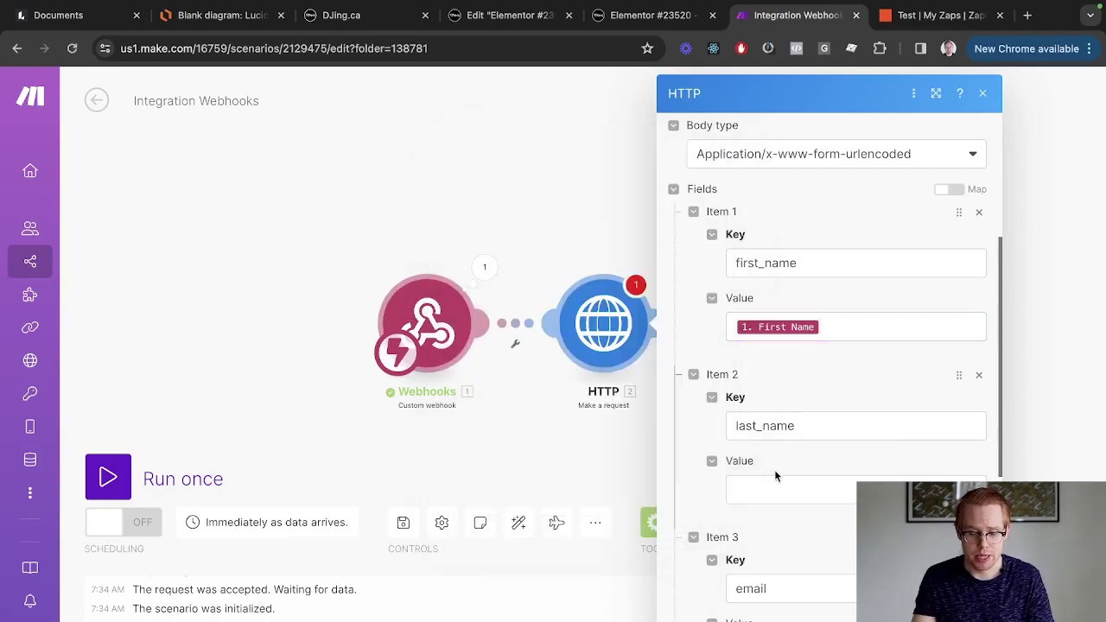
click(530, 454)
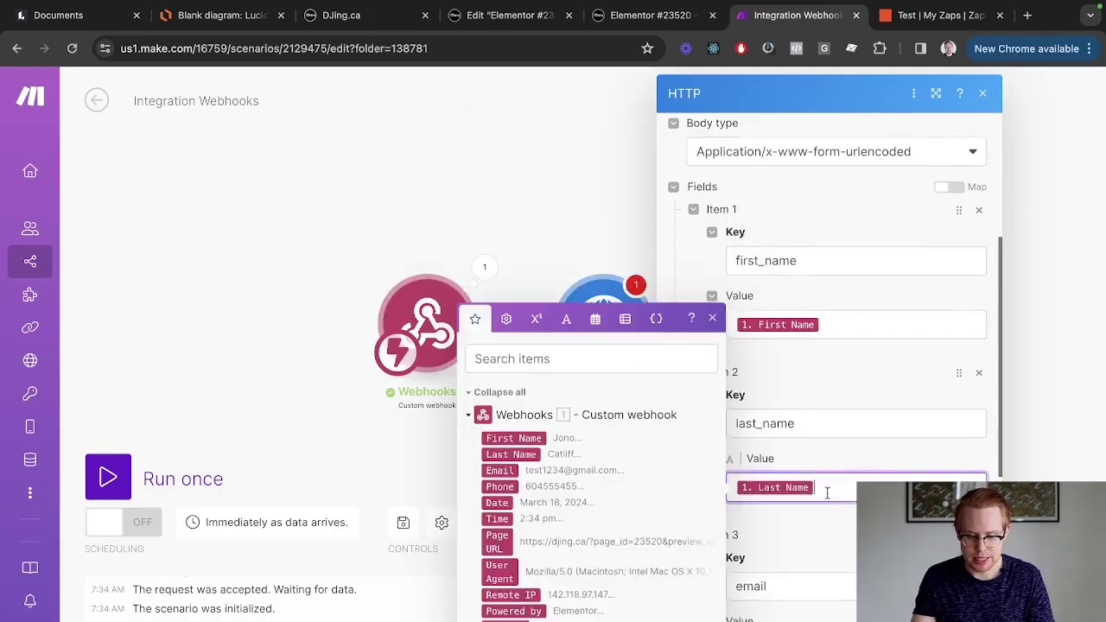
Map Email and Phone into the last two values and save the HTTP module.
scroll(780, 562, down, 2)
click(774, 570)
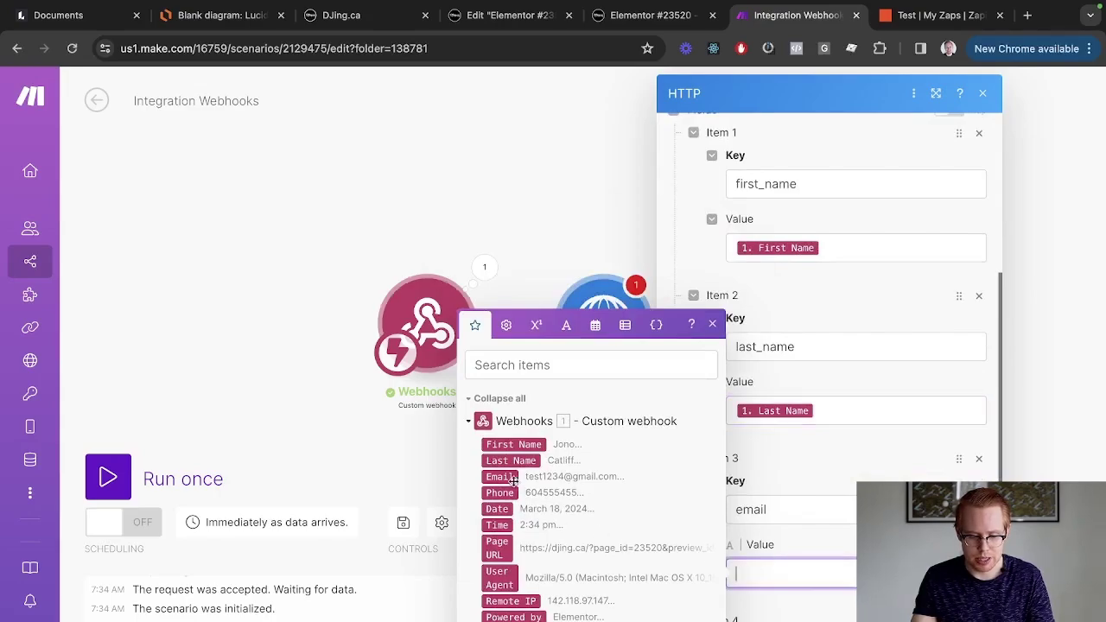
click(500, 476)
scroll(793, 437, down, 3)
click(792, 438)
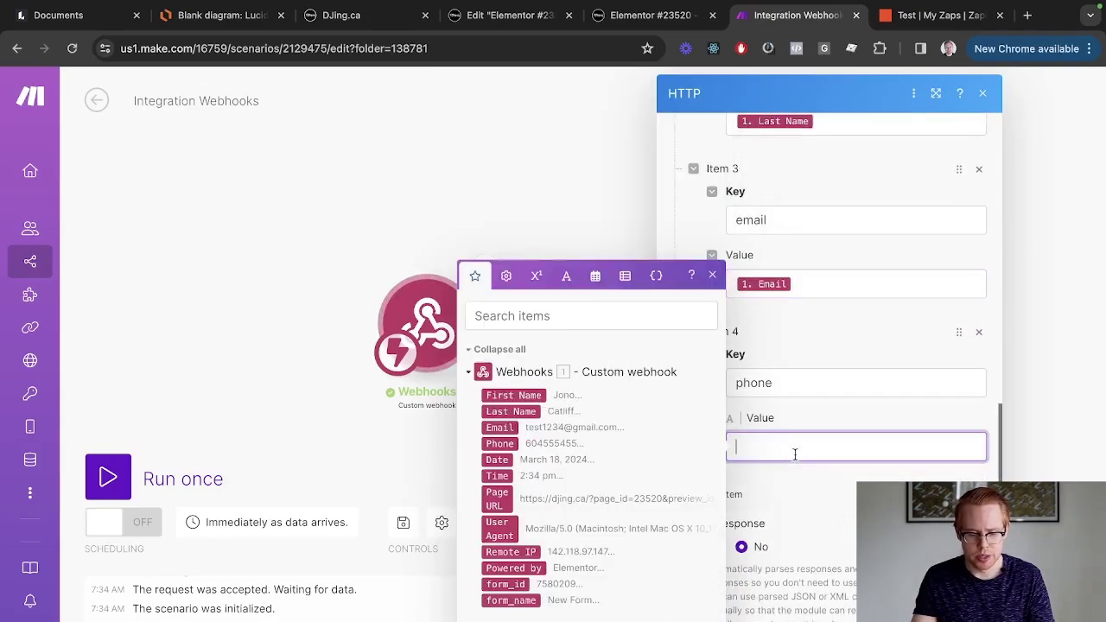
click(544, 446)
click(835, 511)
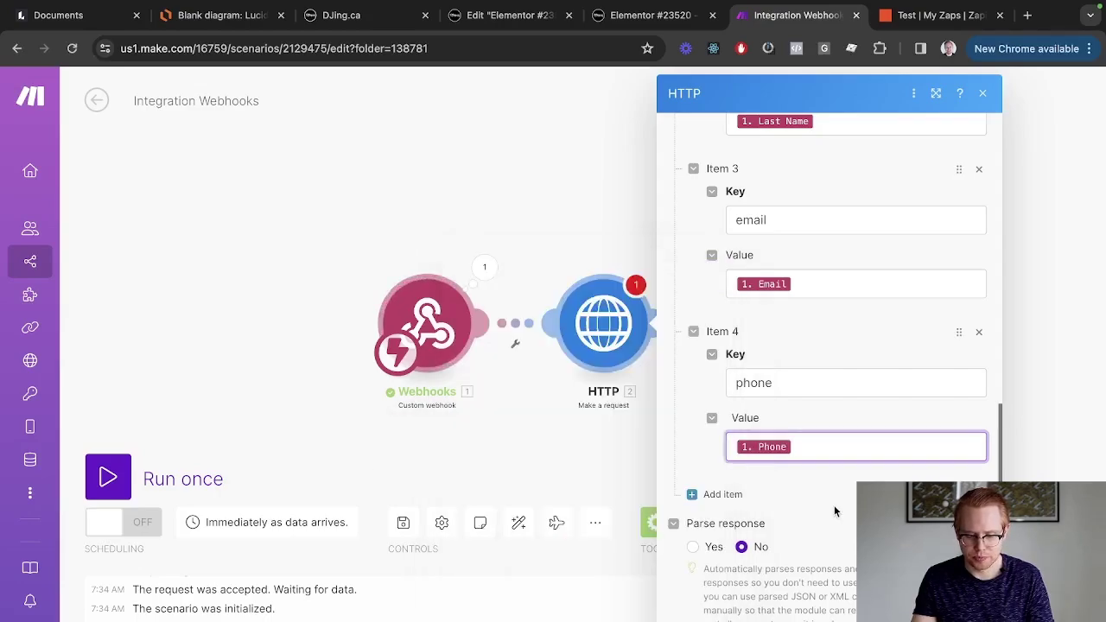
click(971, 612)
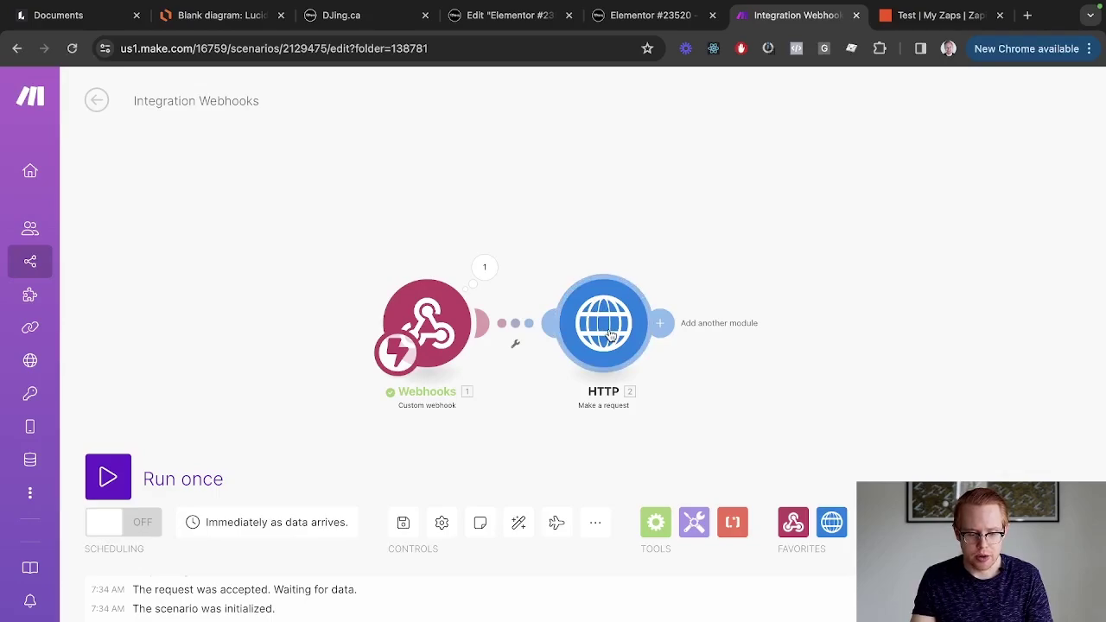
key(ctrl+shift+Tab)
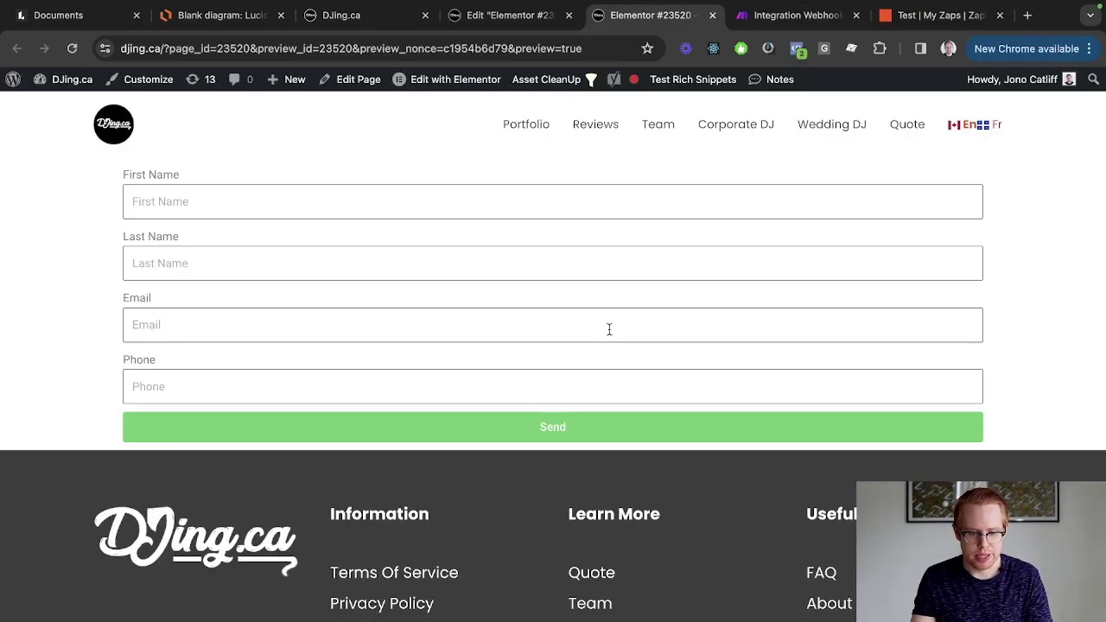
key(ctrl+shift+Tab)
key(ctrl+shift+Tab)
click(540, 512)
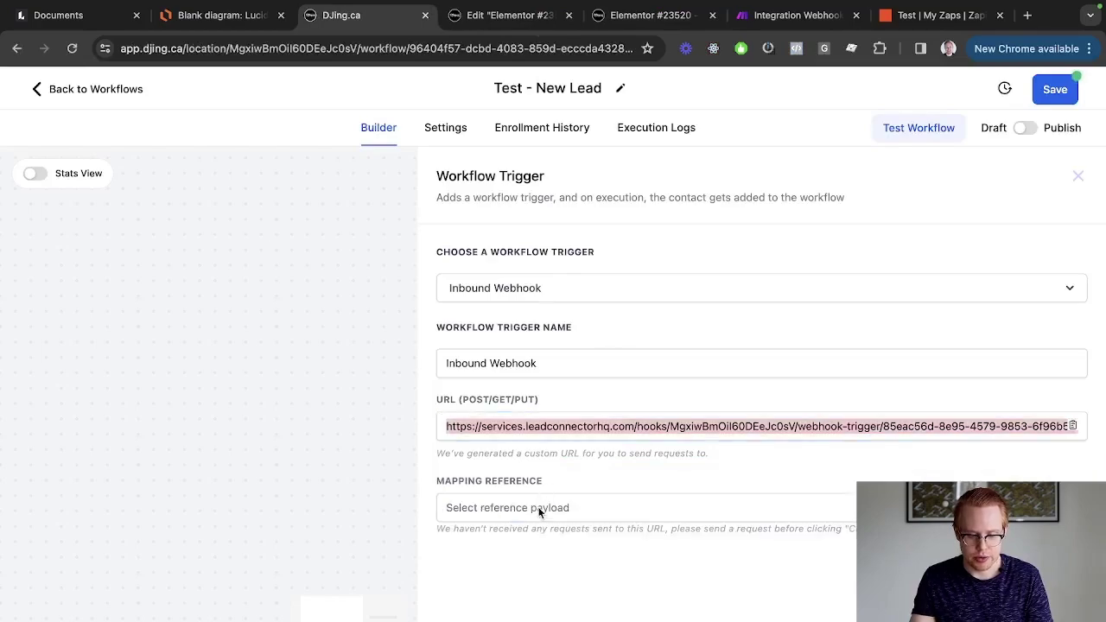
click(540, 512)
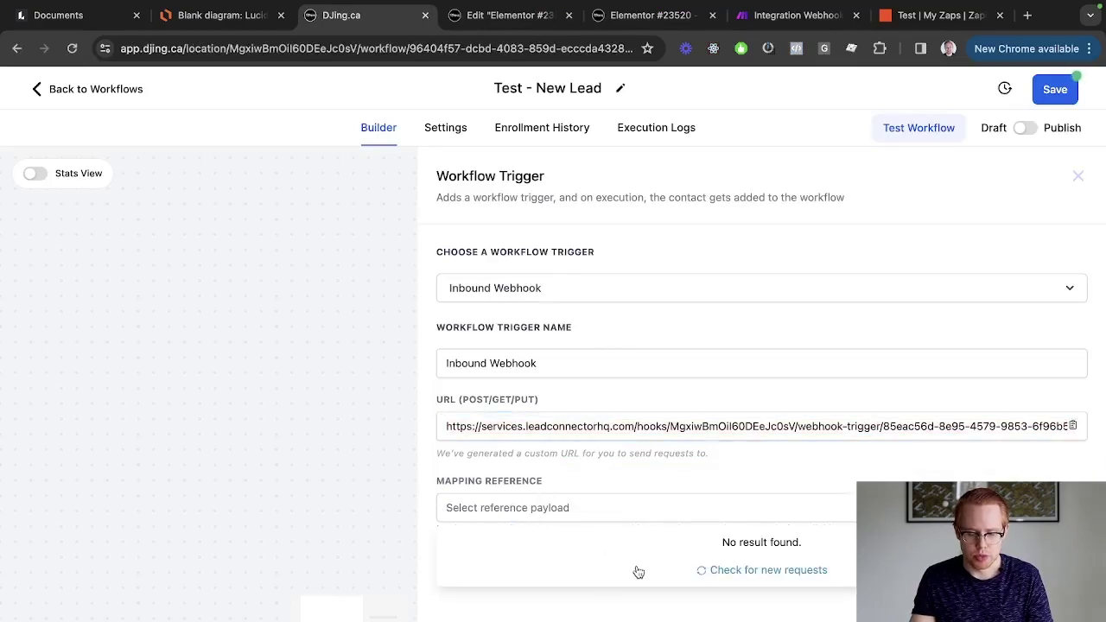
key(ctrl+Tab)
key(ctrl+Tab)
key(ctrl+Tab)
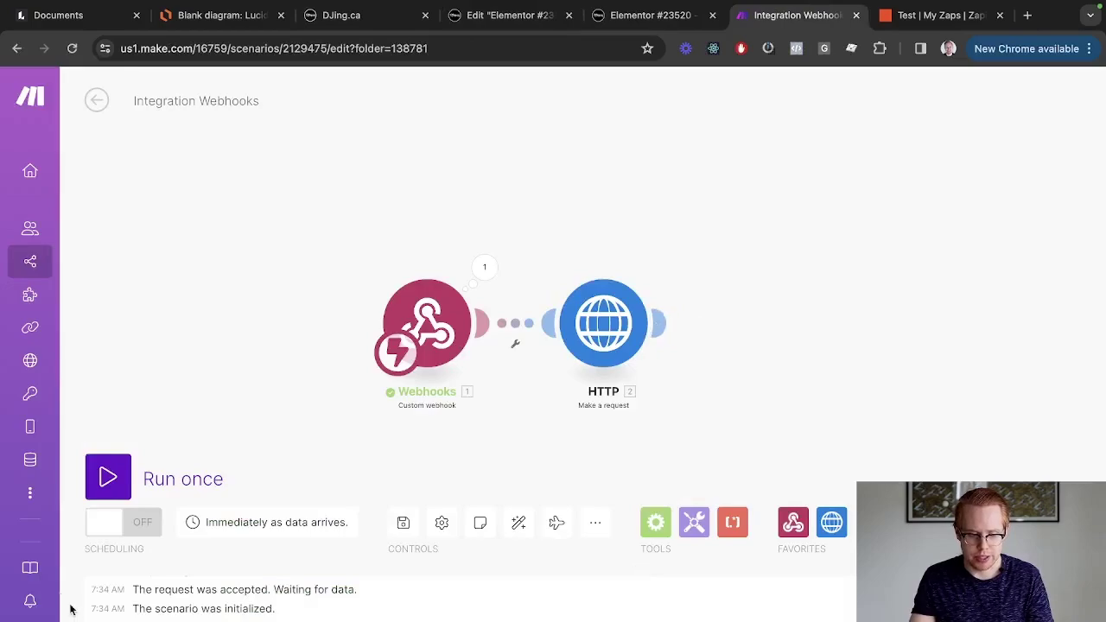
Run the Make scenario once so it waits for incoming form data.
click(119, 477)
key(ctrl+shift+Tab)
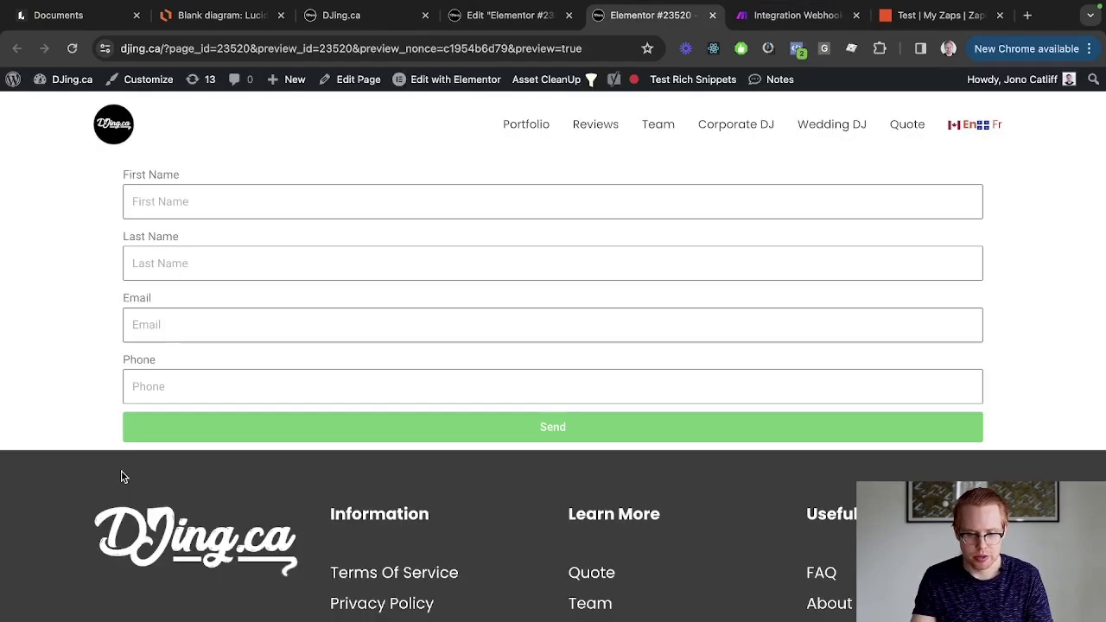
key(ctrl+shift+Tab)
key(ctrl+Tab)
Fill the preview form with a test first name, last name, email and phone, and submit it.
click(225, 211)
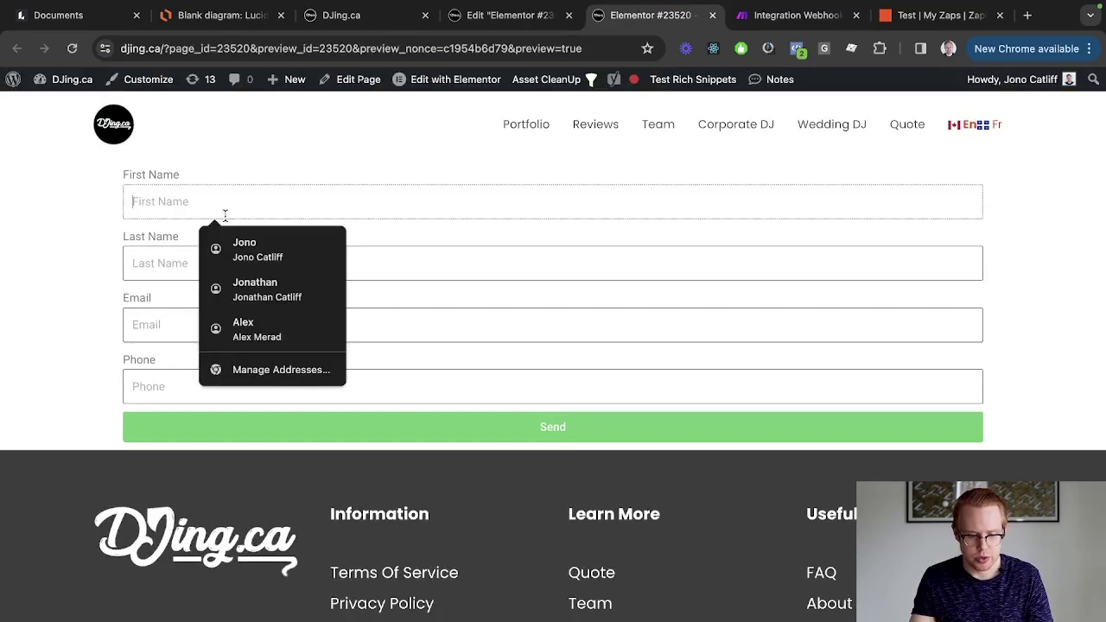
text(ono)
key(Tab)
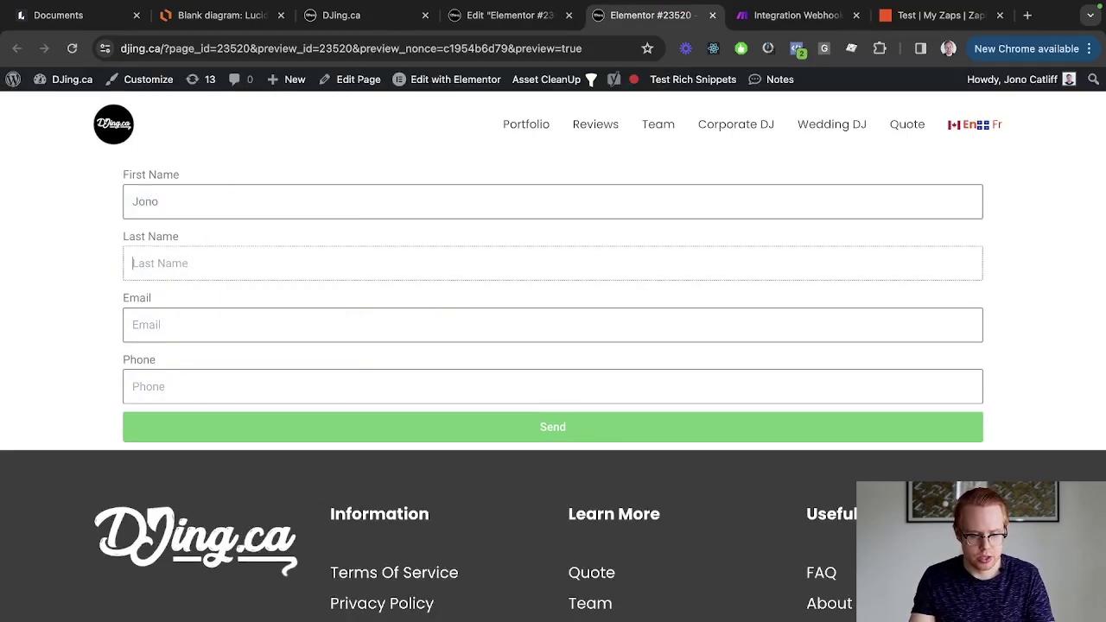
text(Catliff)
key(Tab)
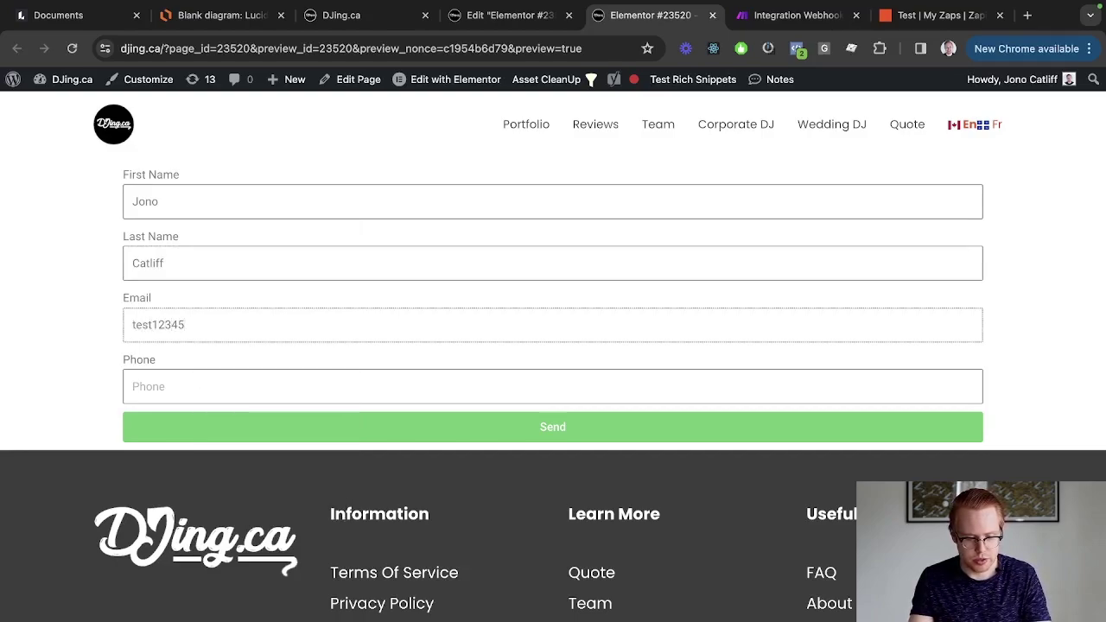
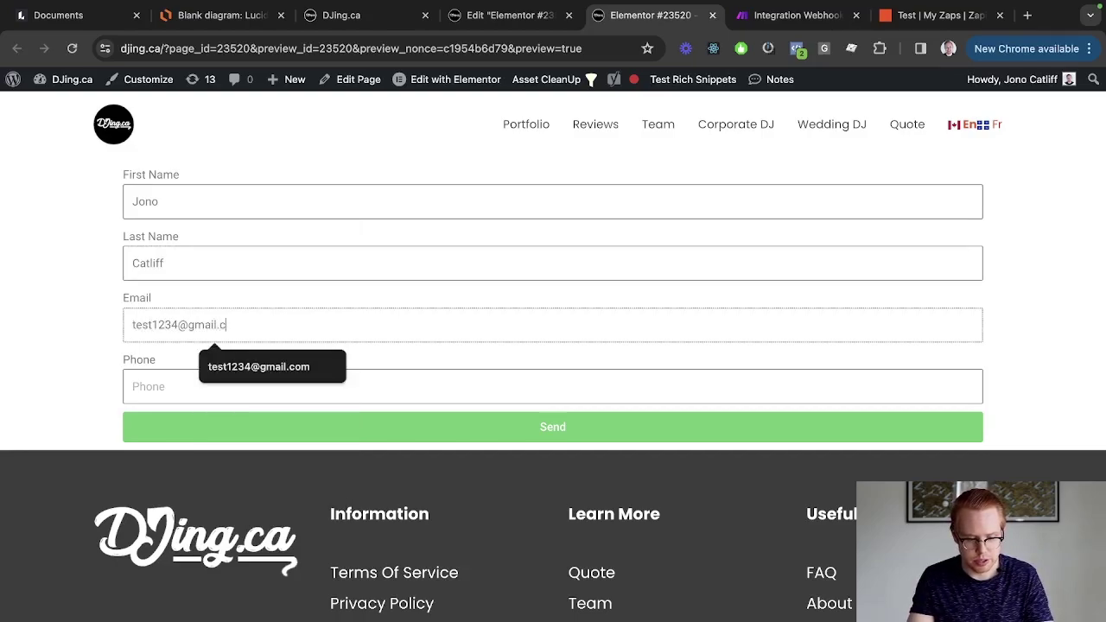
key(Tab)
text(604555455)
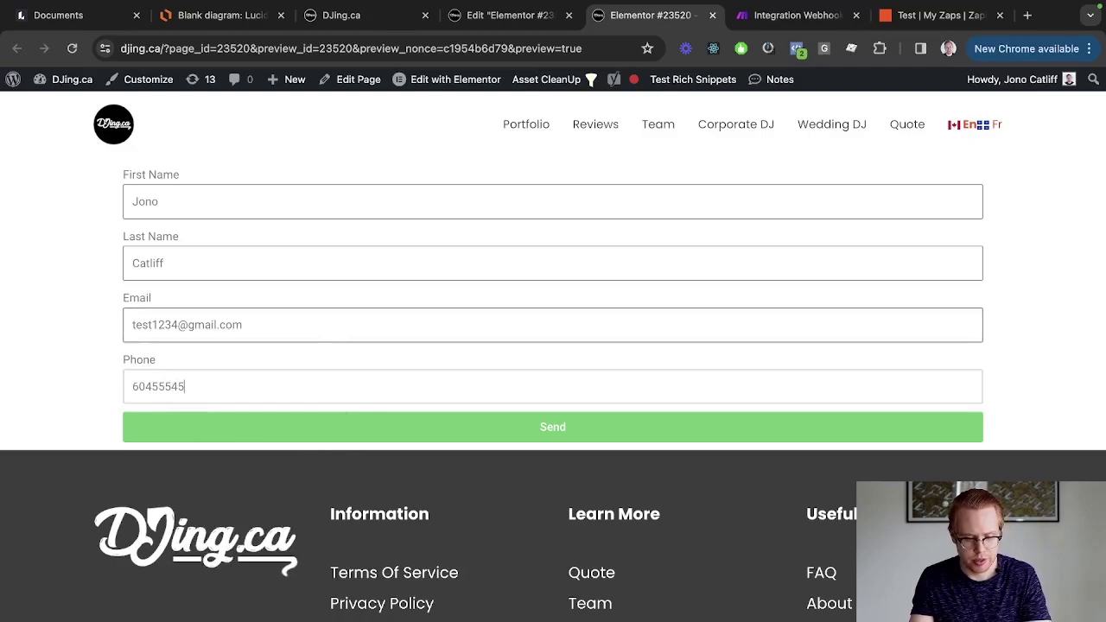
click(464, 442)
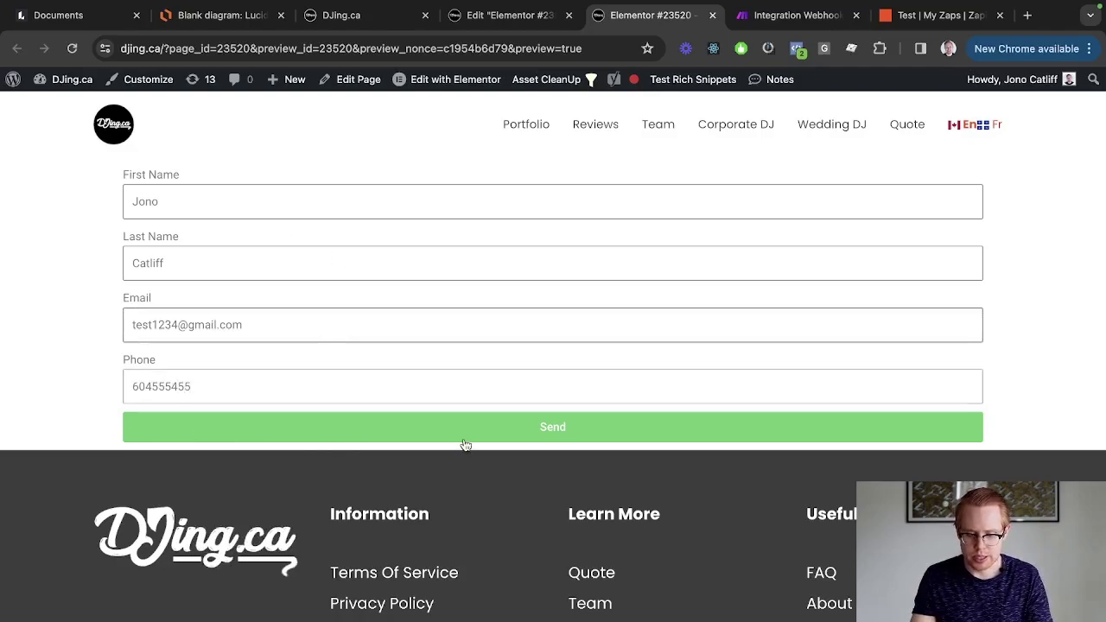
Check the HTTP module's result in Make for the 200 success status.
key(ctrl+Tab)
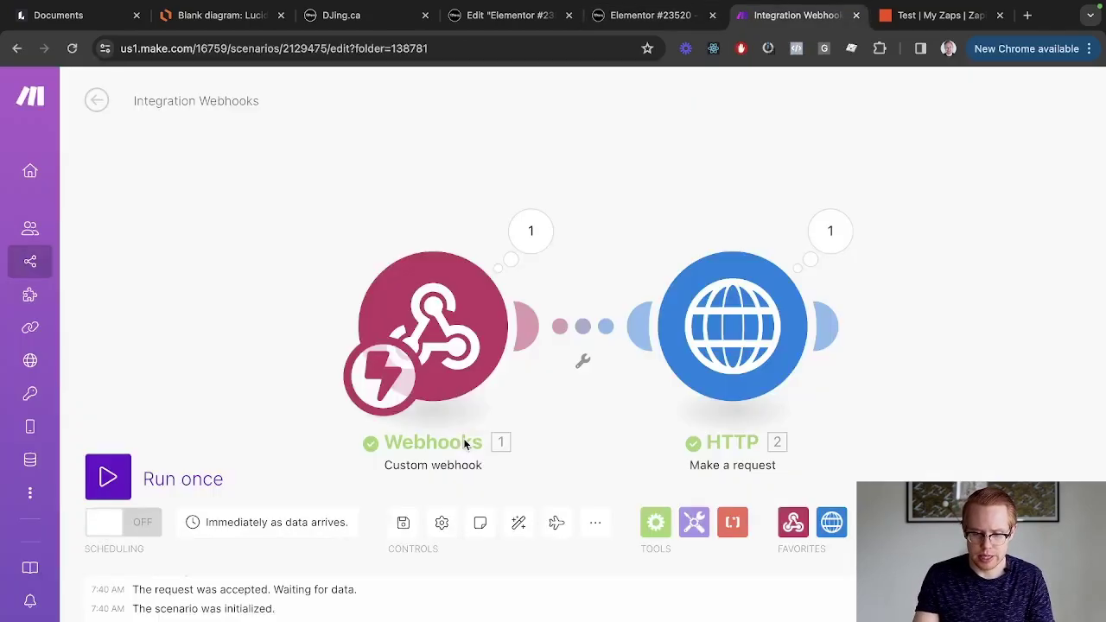
click(832, 259)
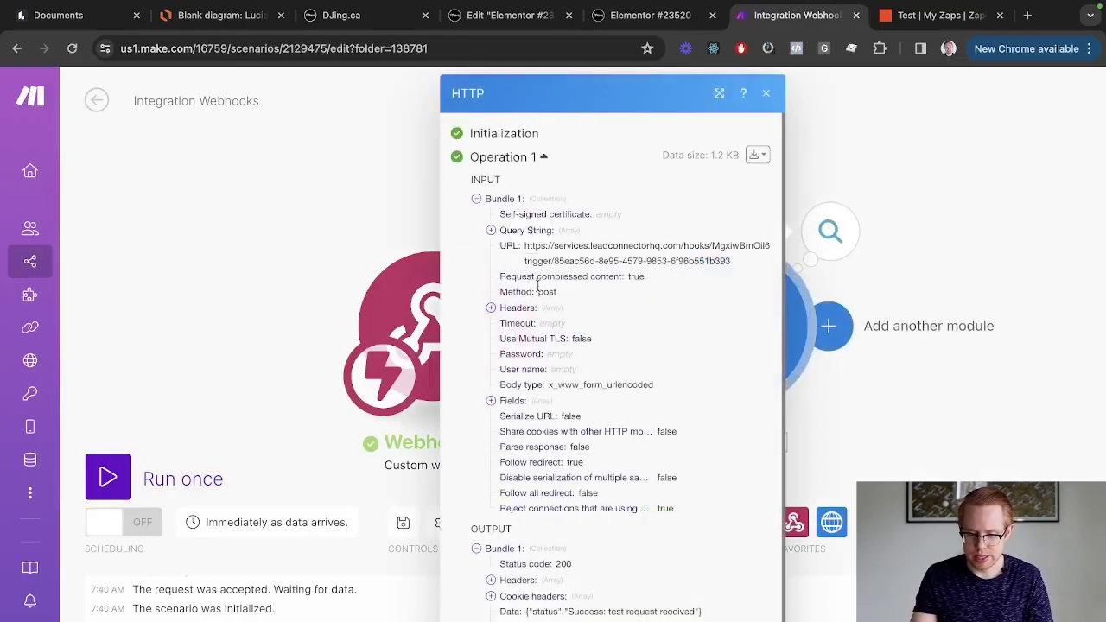
key(ctrl+shift+Tab)
key(ctrl+shift+Tab)
key(ctrl+shift+Tab)
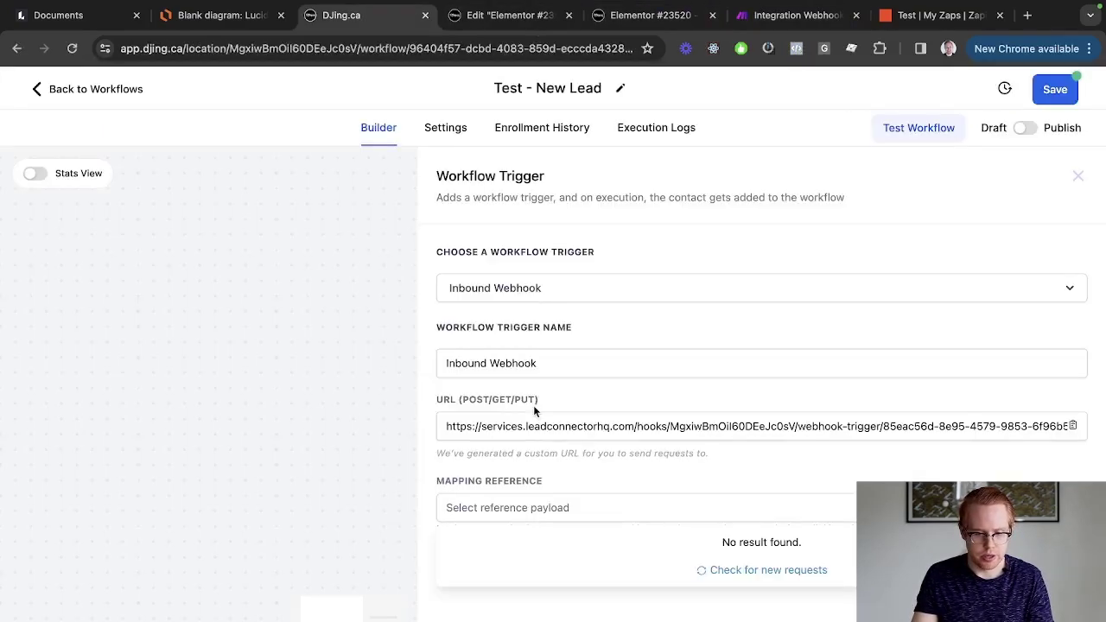
Load the newest request as the Inbound Webhook's sample payload and review its first_name, last_name and email.
click(789, 574)
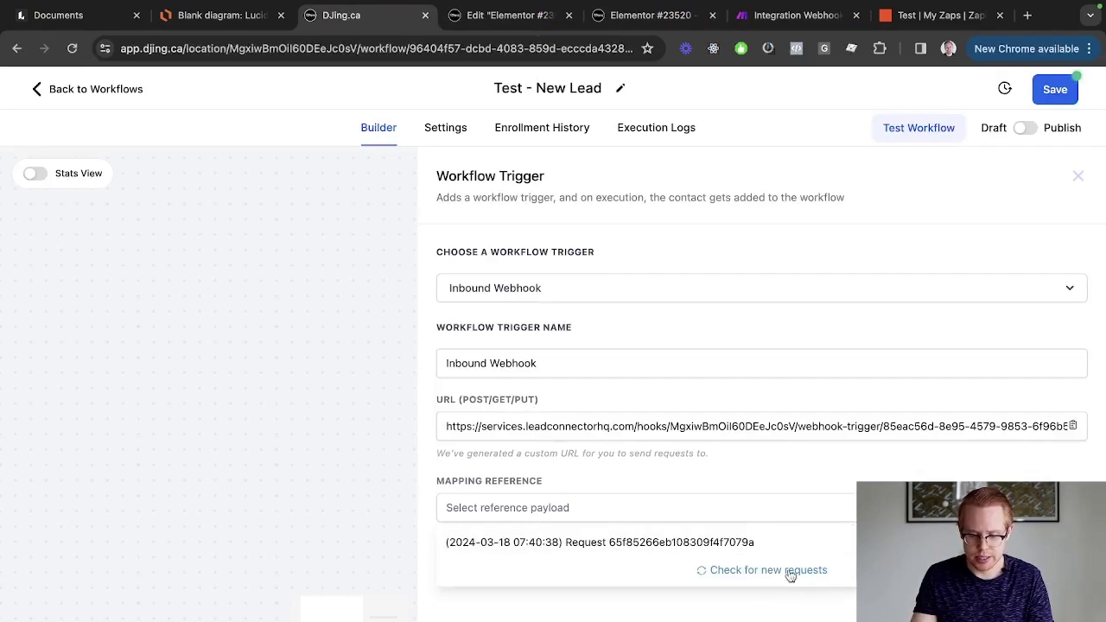
click(637, 543)
scroll(605, 432, down, 3)
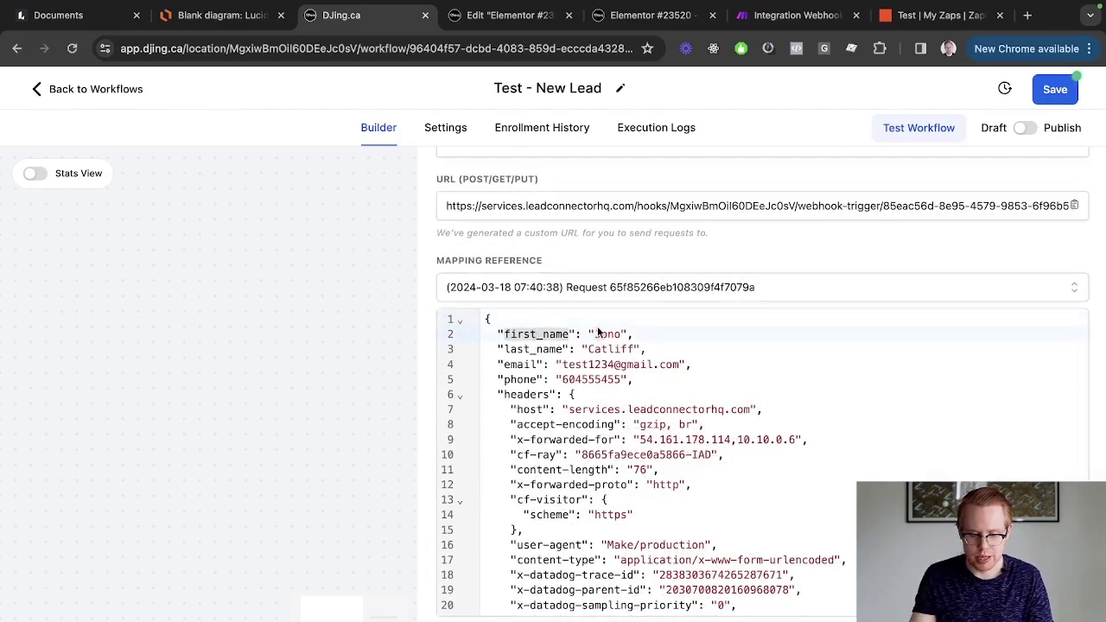
double_click(603, 333)
double_click(528, 334)
double_click(602, 349)
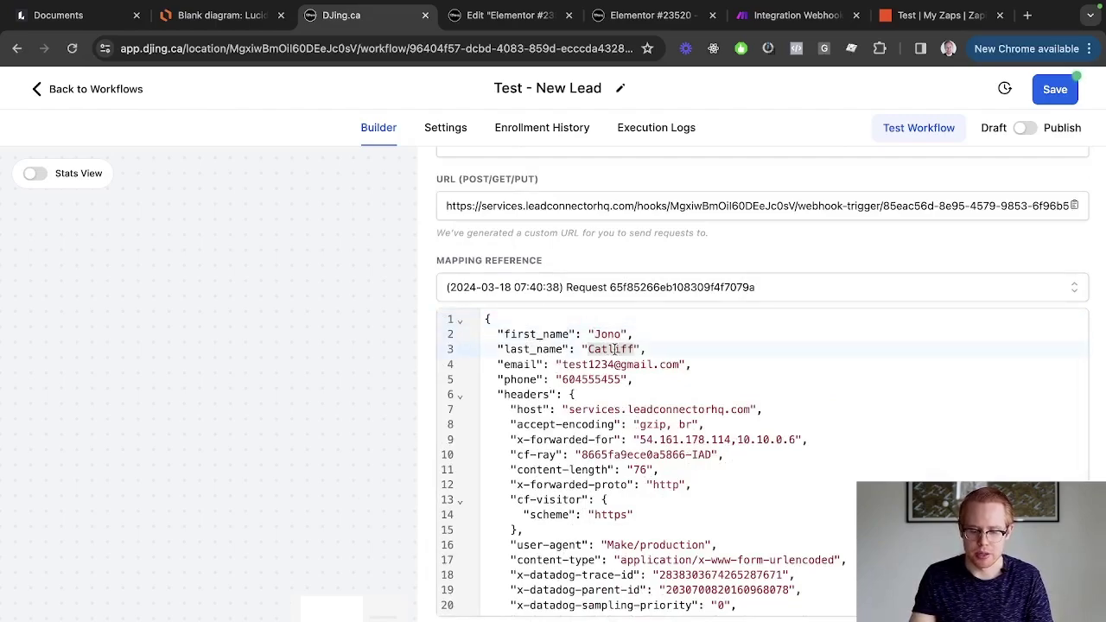
double_click(521, 364)
double_click(590, 364)
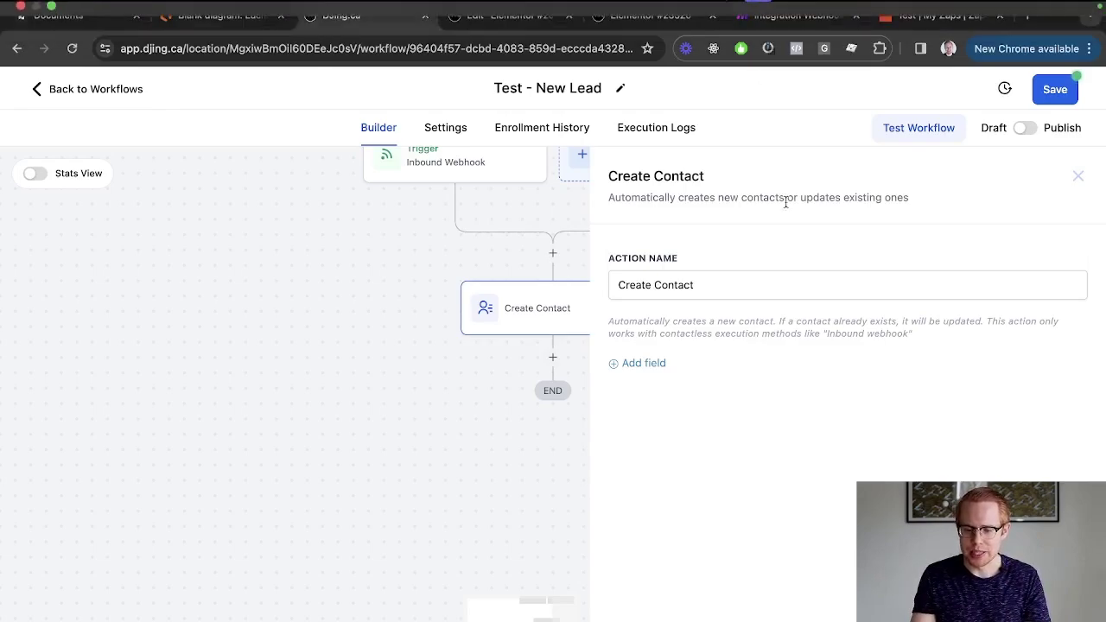
Reopen the Make HTTP module's settings to compare its field names.
click(797, 16)
click(355, 231)
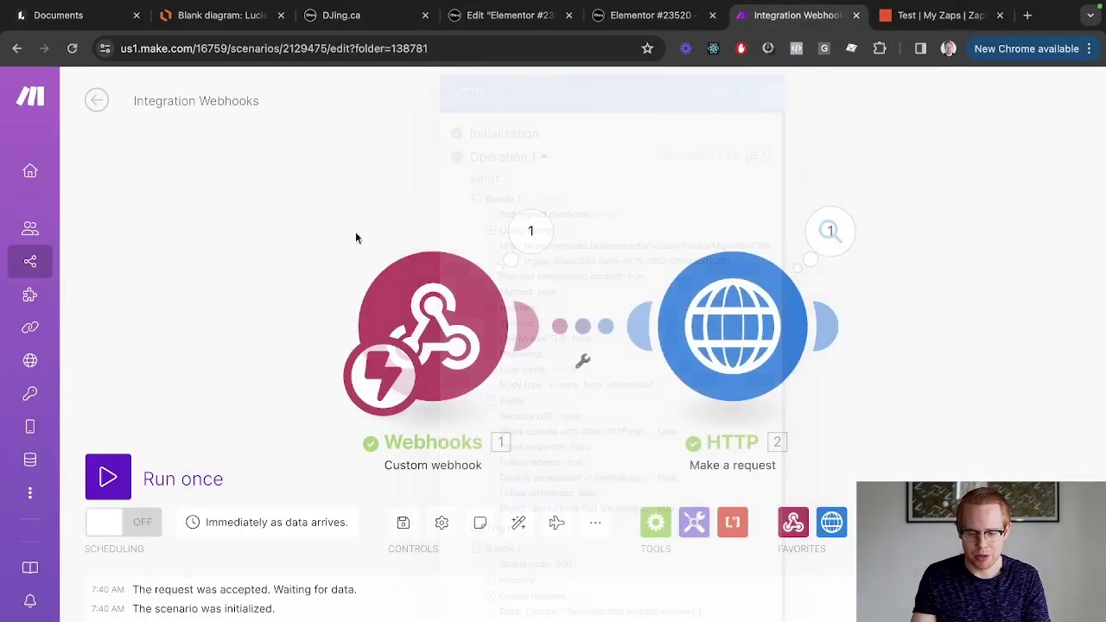
click(741, 384)
scroll(456, 473, down, 10)
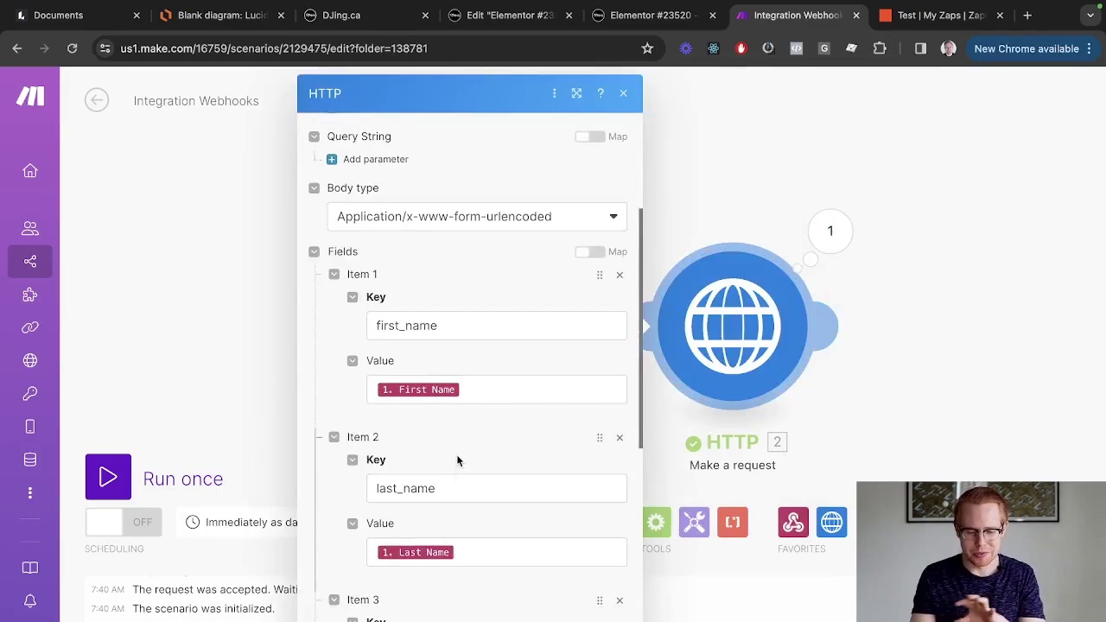
scroll(438, 563, down, 2)
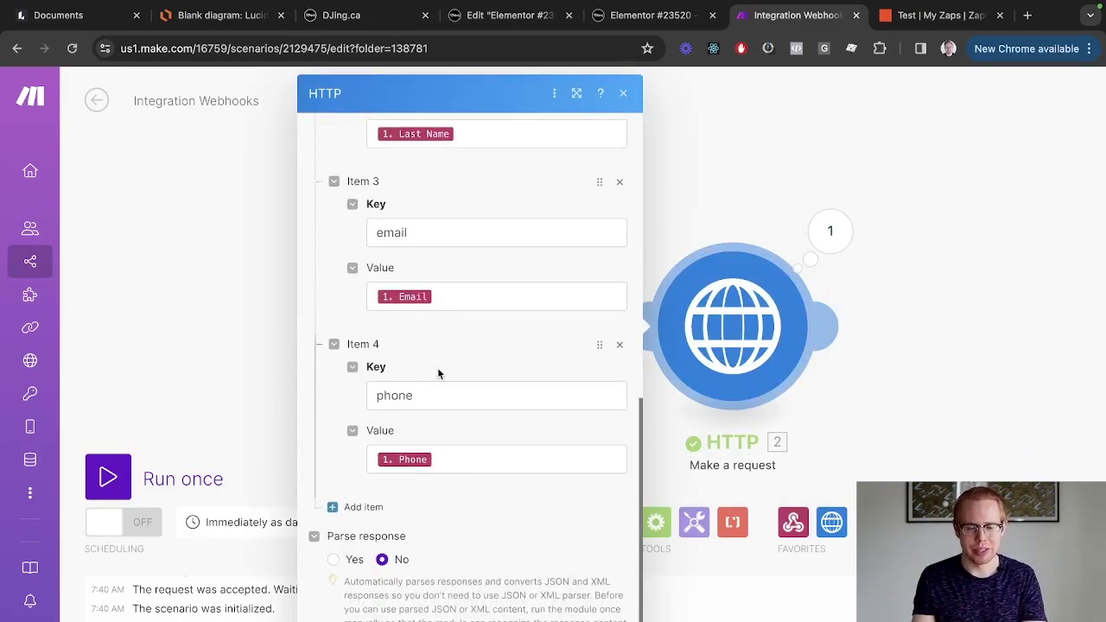
key(ctrl+shift+Tab)
key(ctrl+shift+Tab)
key(ctrl+shift+Tab)
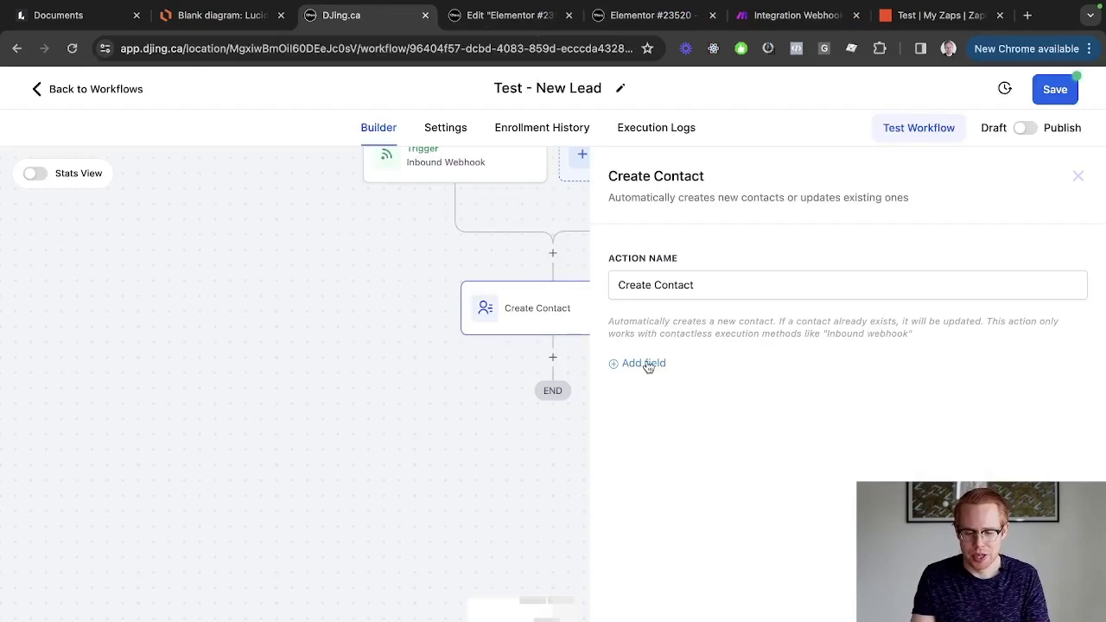
Add an Email contact field filled from the inbound webhook's email value.
click(646, 364)
click(652, 363)
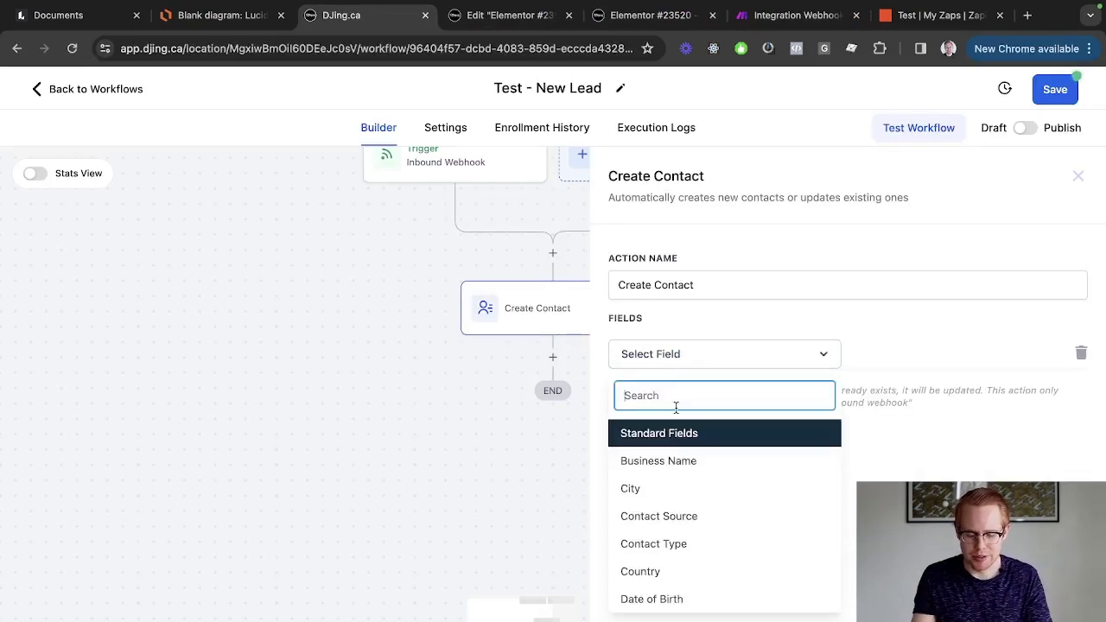
text(email)
scroll(701, 536, down, 5)
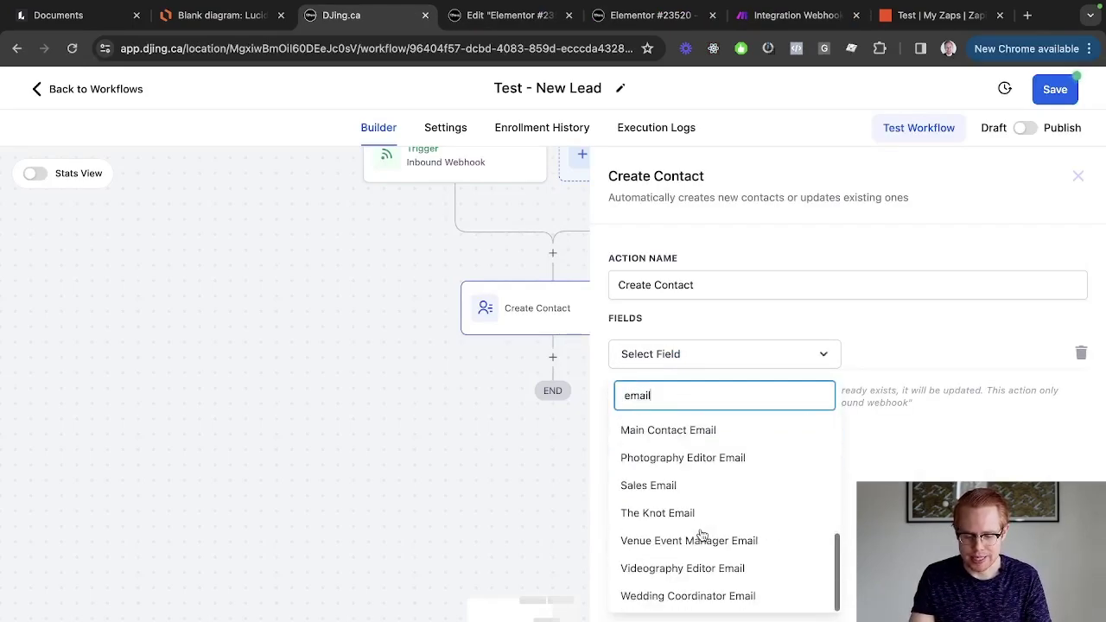
scroll(679, 509, up, 2)
click(671, 493)
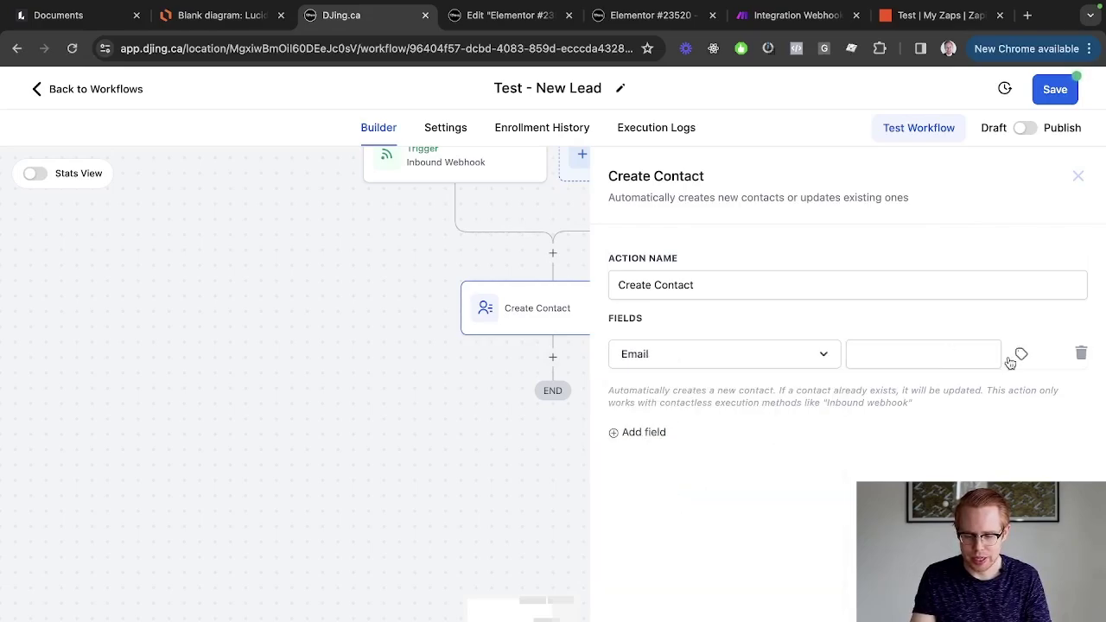
click(1021, 355)
scroll(1003, 440, down, 3)
scroll(993, 458, up, 2)
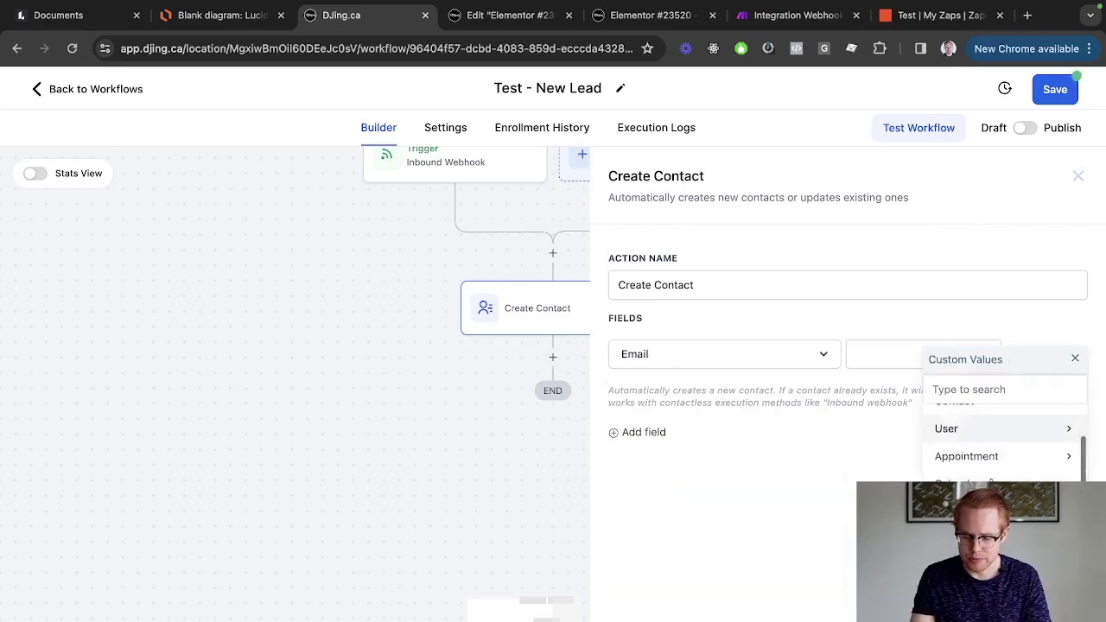
scroll(993, 441, up, 2)
click(985, 421)
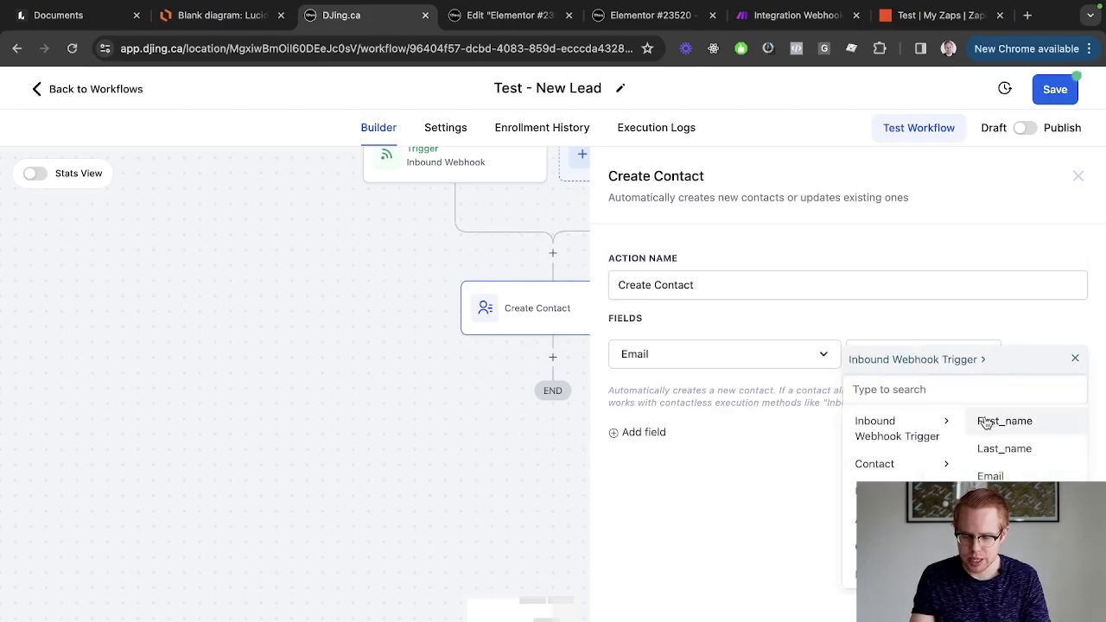
click(990, 476)
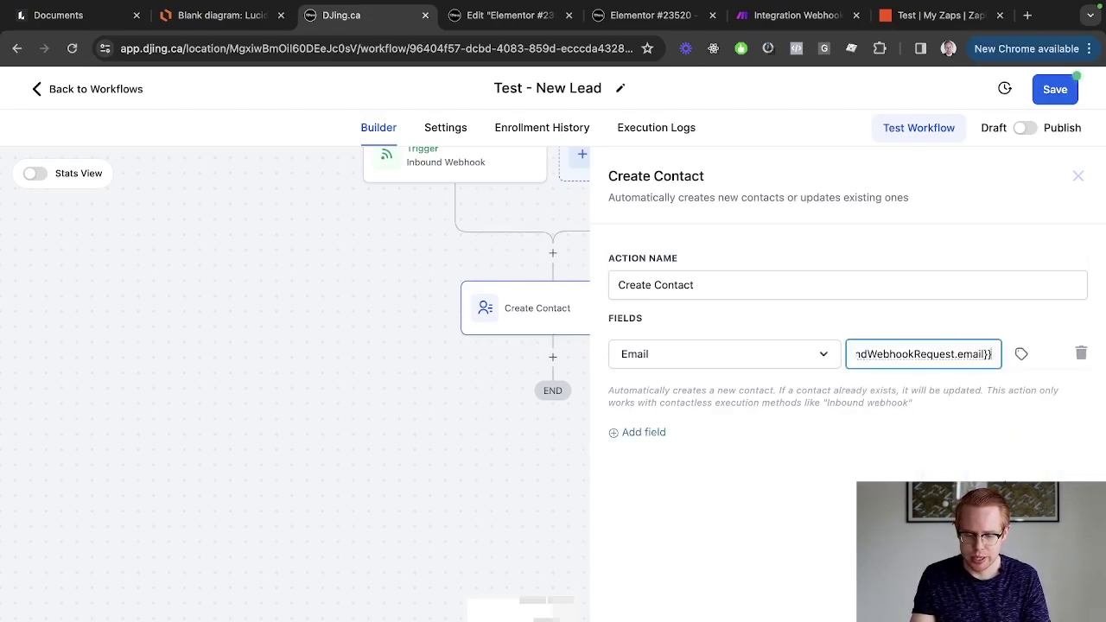
Add a First Name contact field filled from the webhook's first_name.
click(671, 435)
click(668, 401)
text(first)
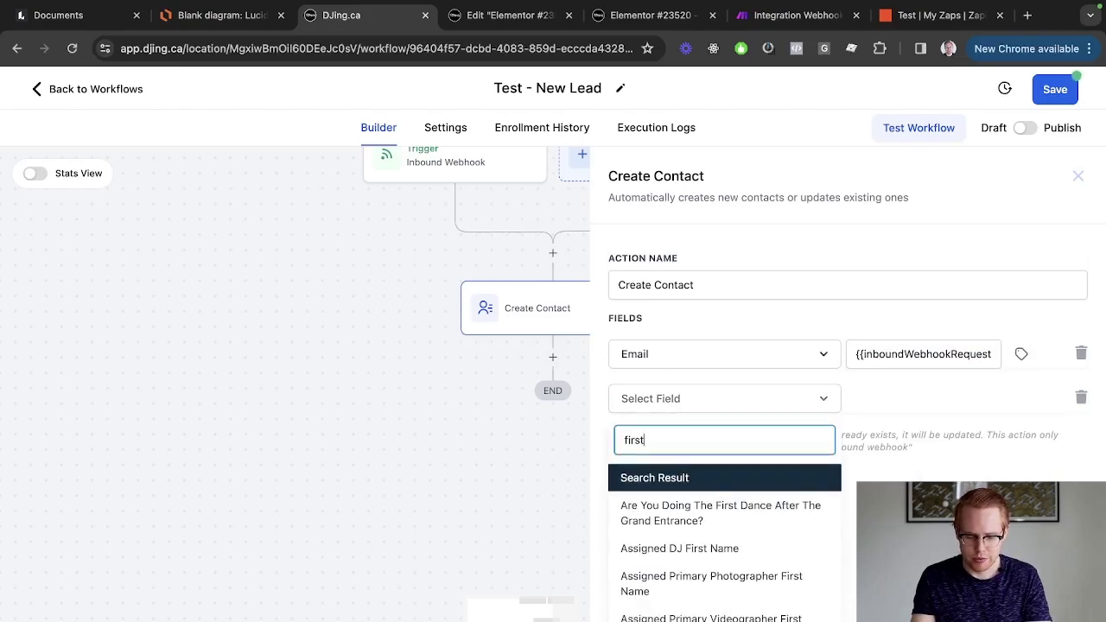
text( name)
scroll(631, 562, down, 3)
click(666, 587)
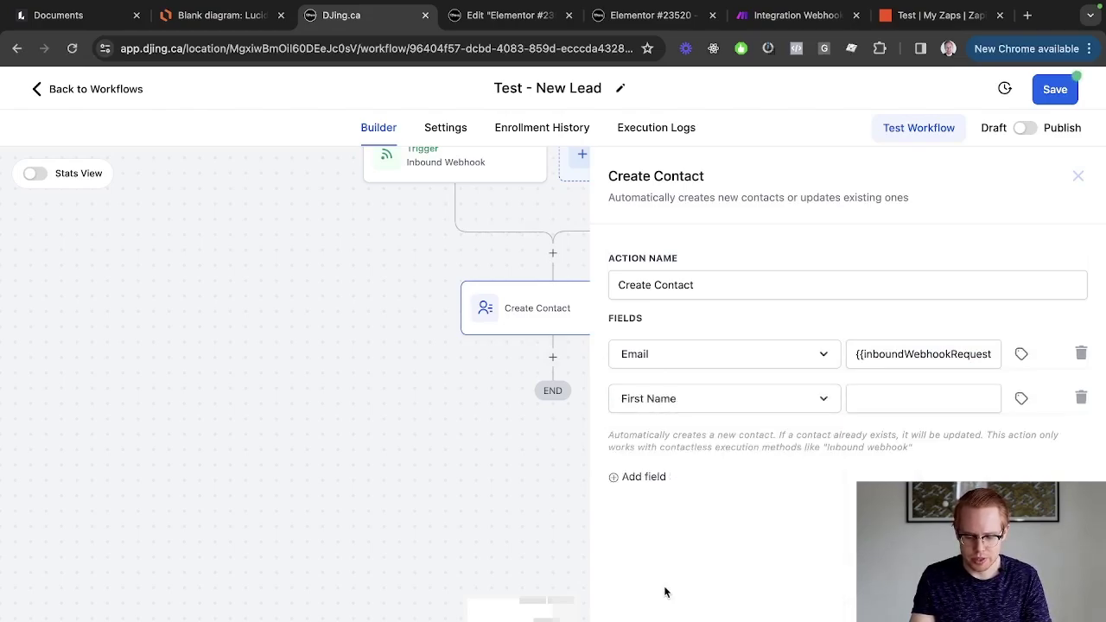
click(1021, 399)
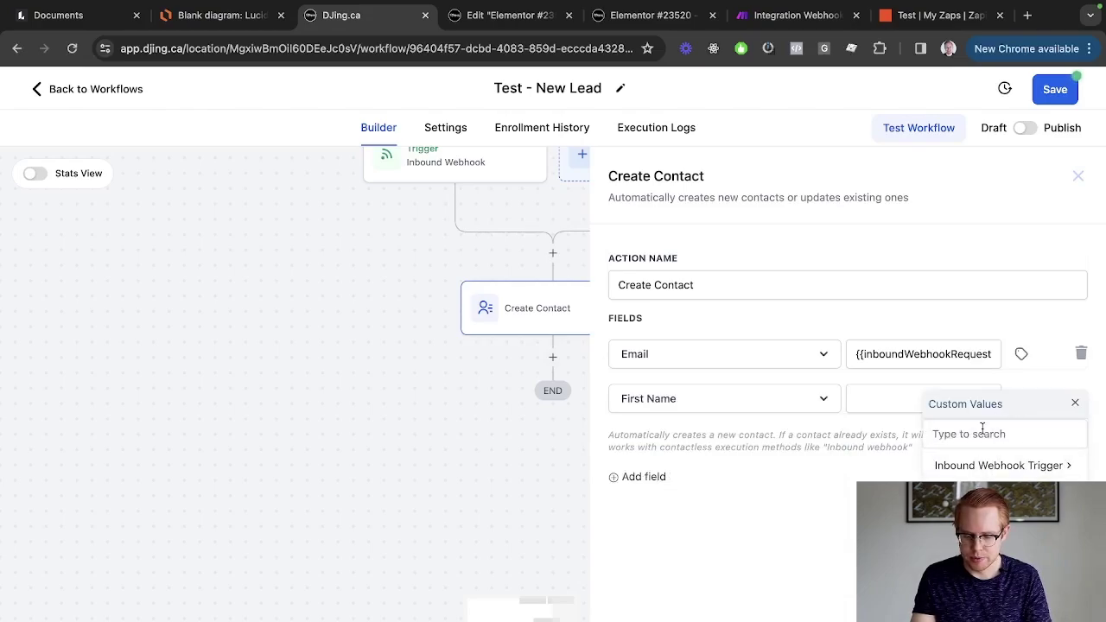
click(983, 434)
text(first name)
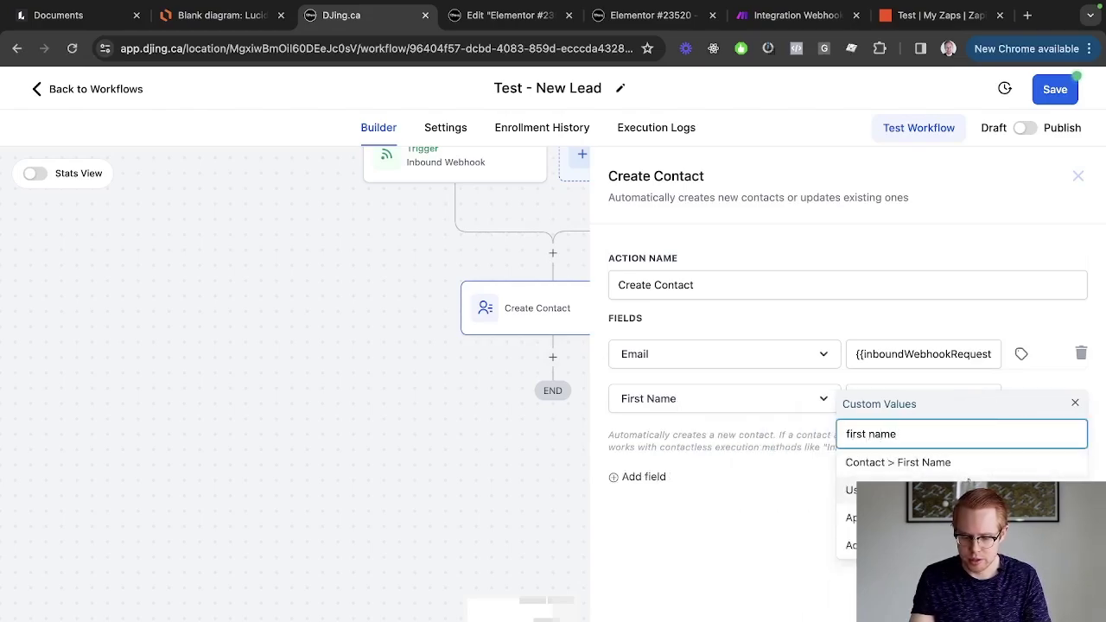
key(ctrl+a)
key(BackSpace)
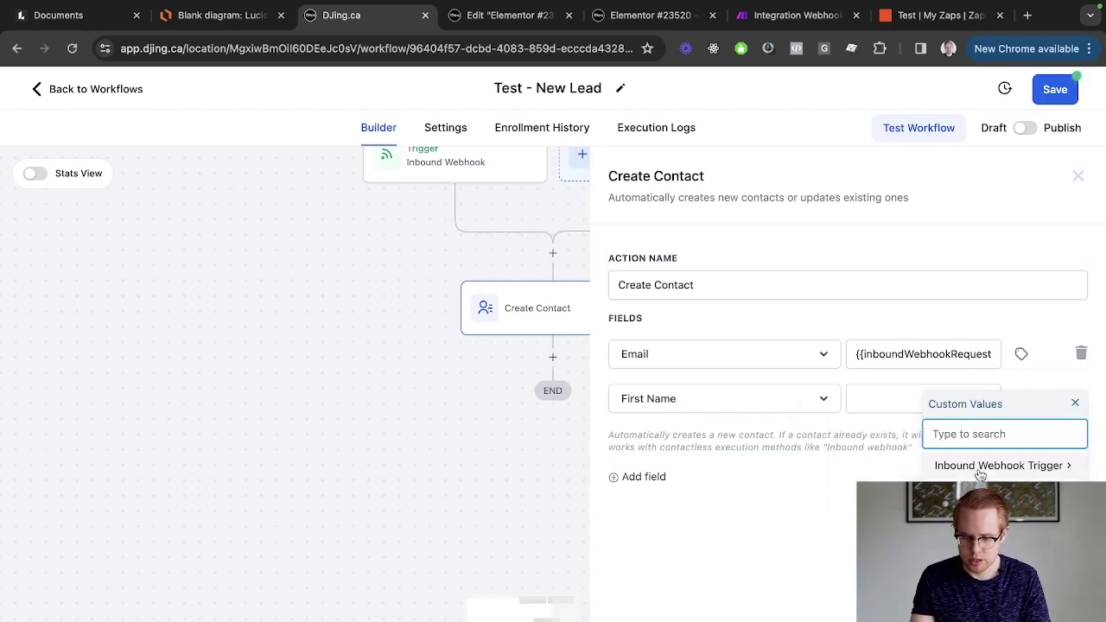
click(981, 471)
click(992, 466)
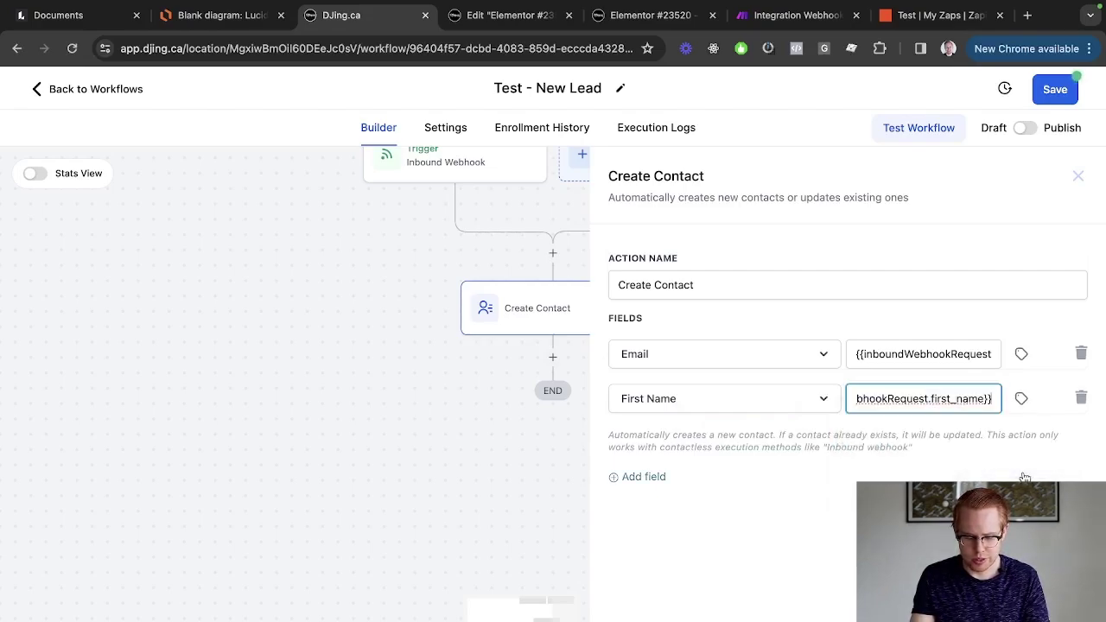
text(´)
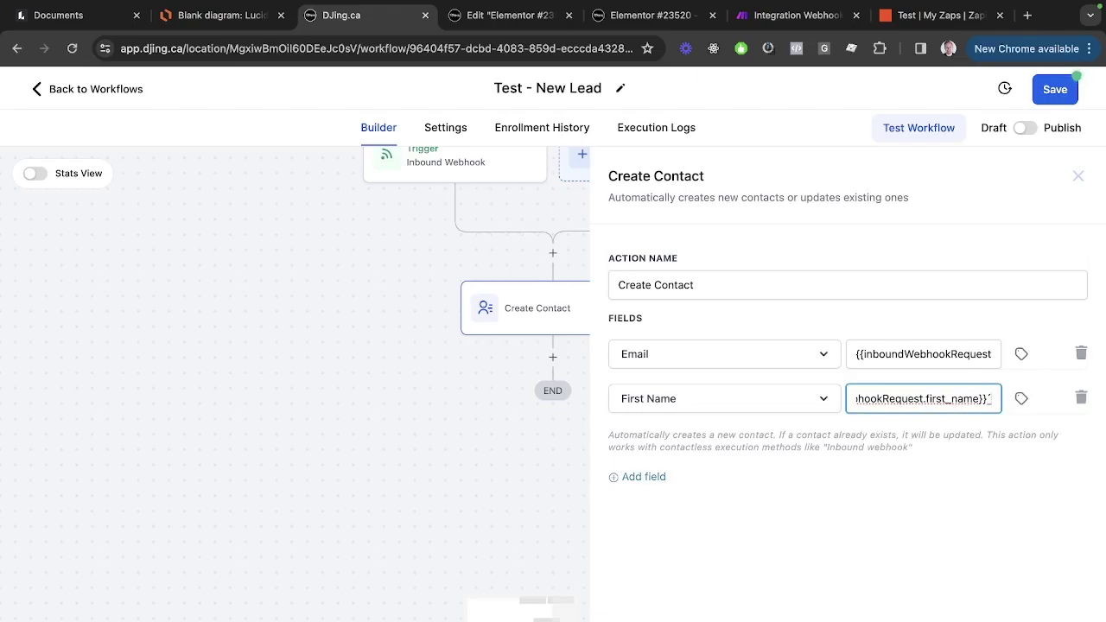
key(BackSpace)
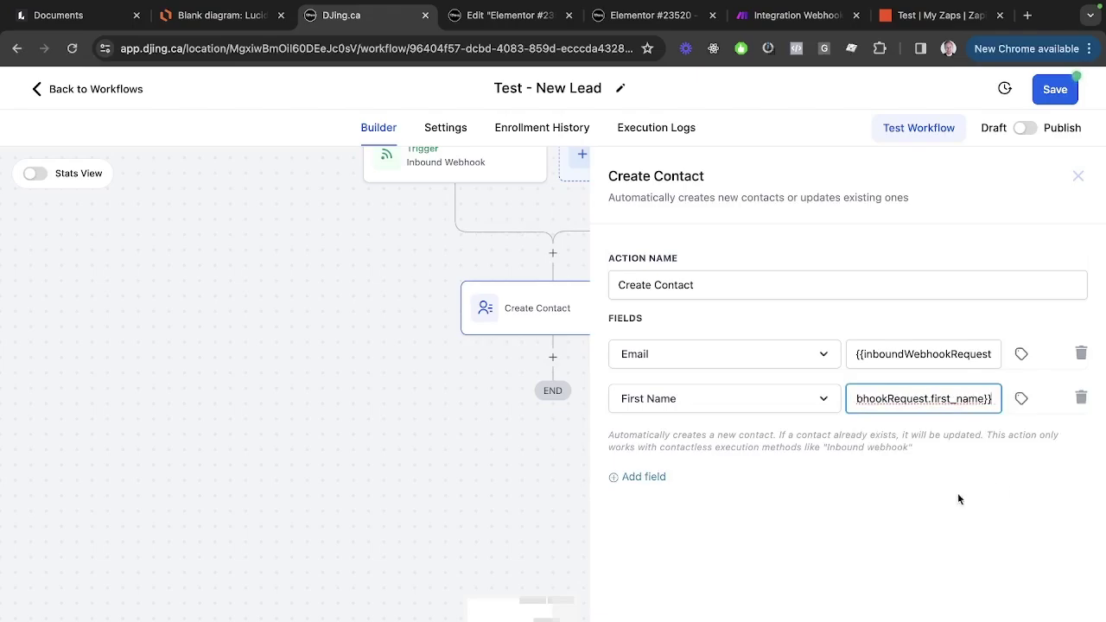
Add a Last Name contact field filled from the webhook's last_name.
click(638, 477)
click(662, 453)
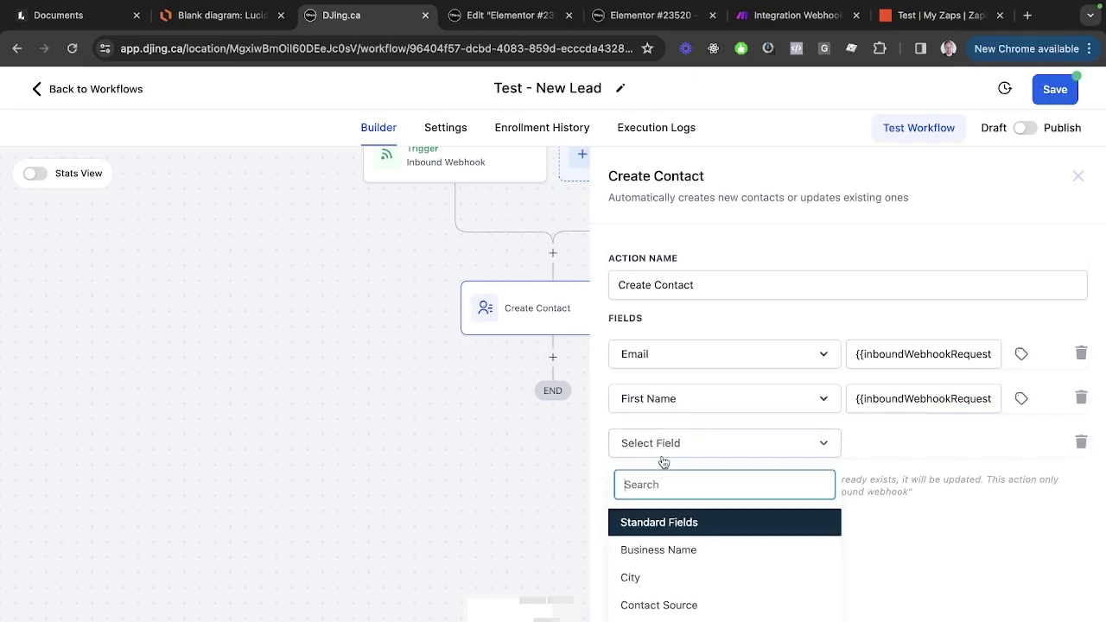
text(last name)
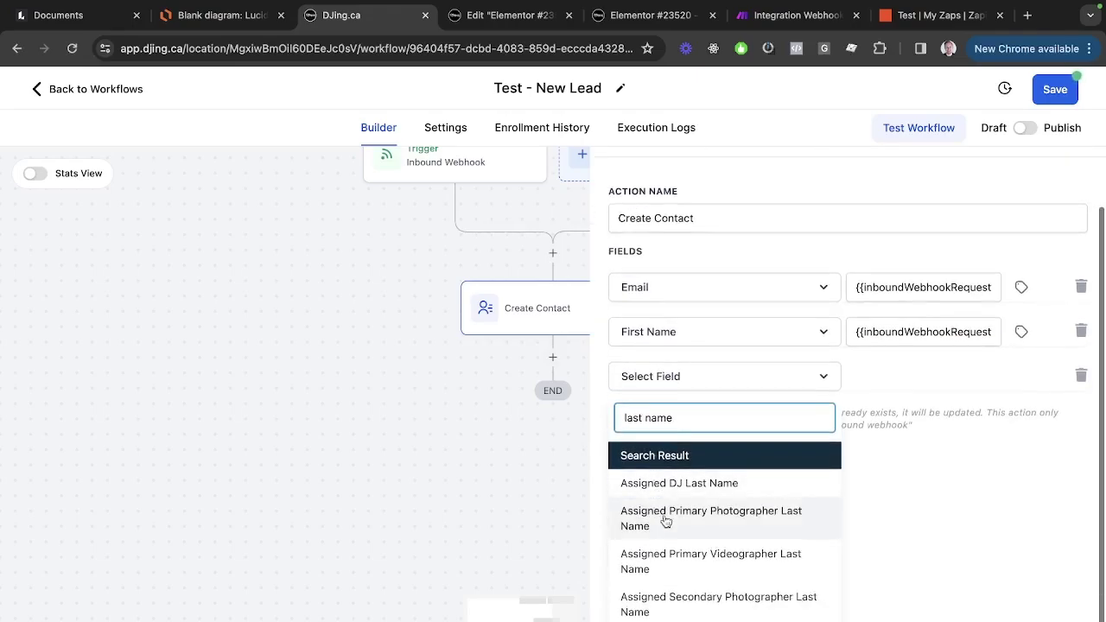
scroll(662, 521, down, 3)
click(659, 563)
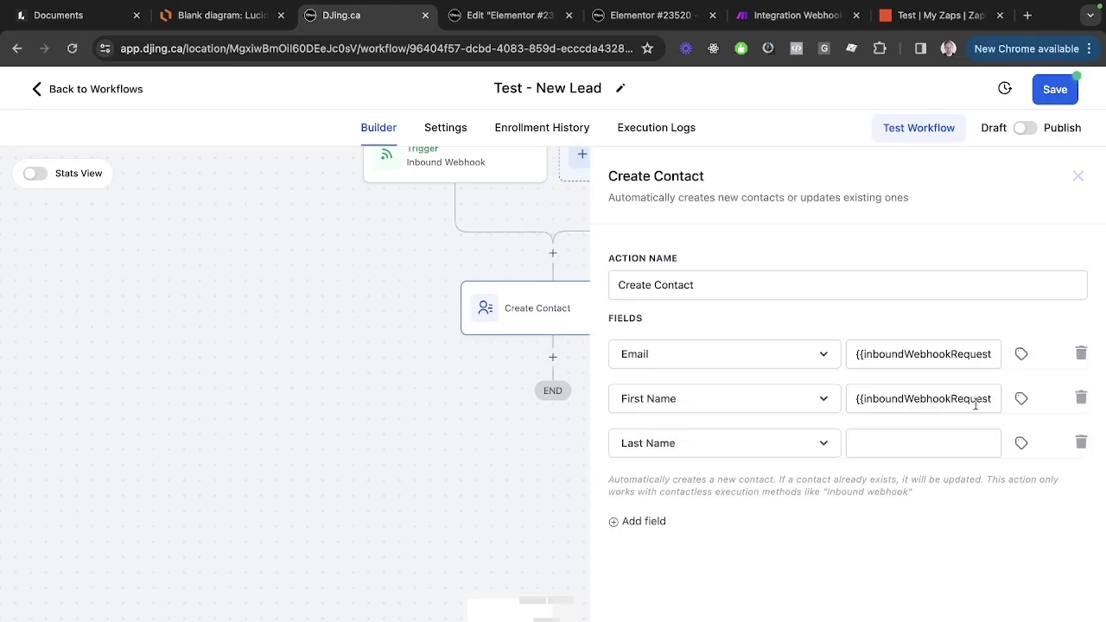
click(1020, 443)
click(1007, 511)
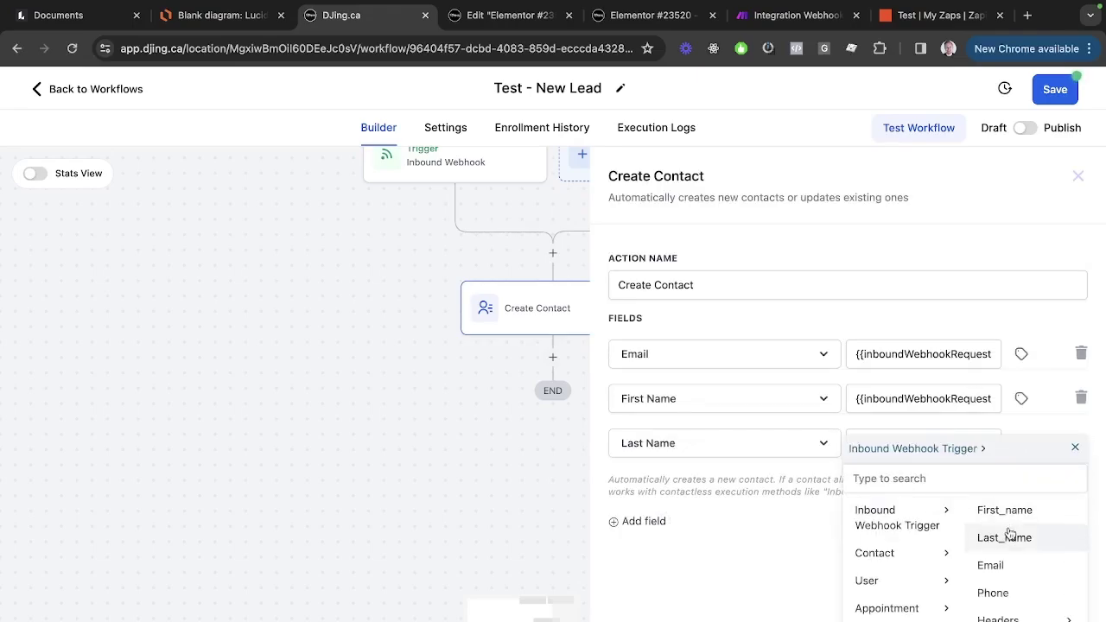
click(1005, 538)
Add a Phone contact field from the webhook's phone value and close the settings.
click(637, 523)
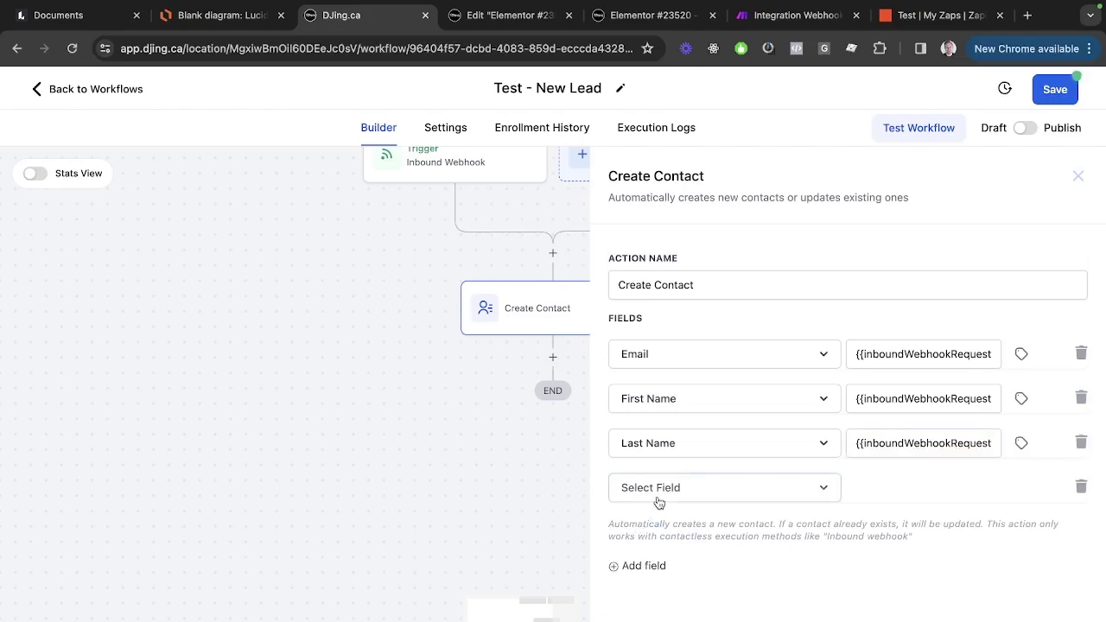
click(659, 494)
text(phone)
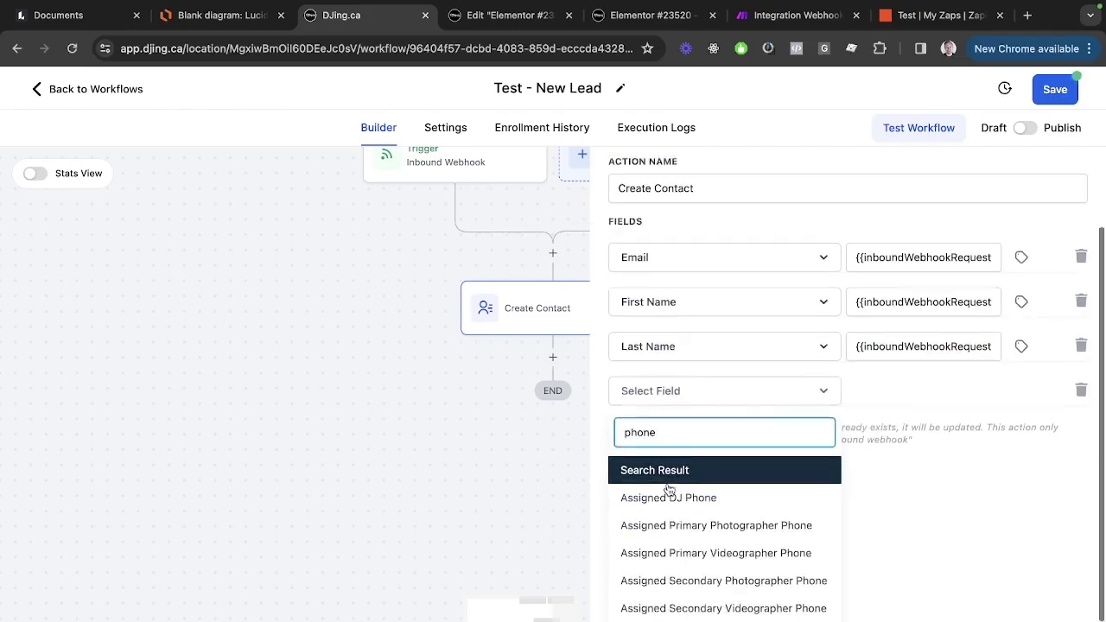
scroll(669, 553, down, 10)
click(662, 509)
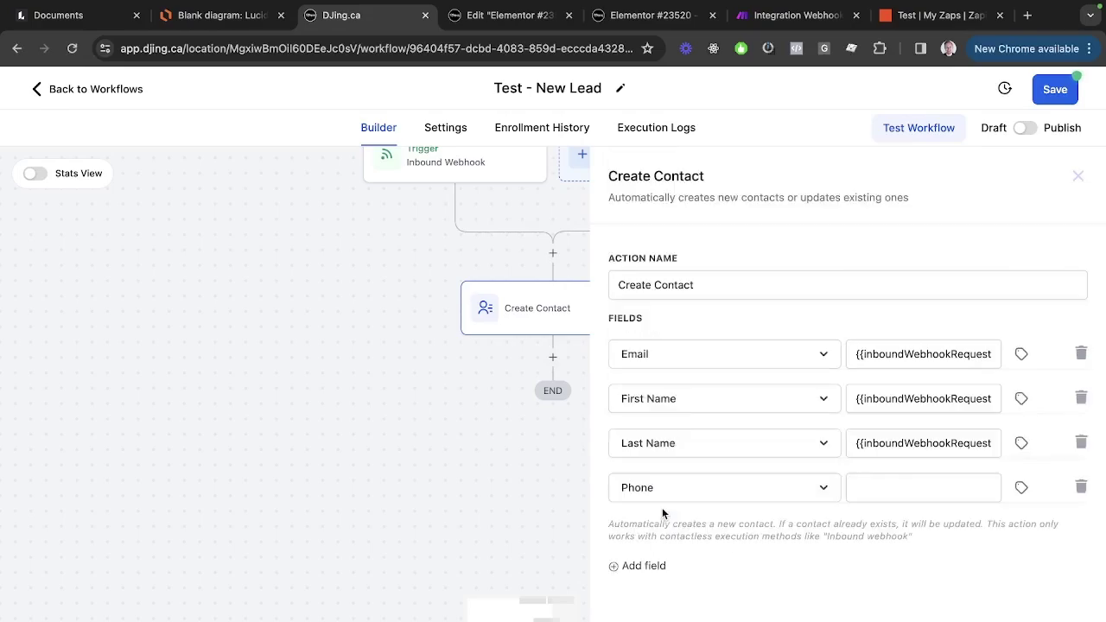
click(1023, 489)
scroll(1011, 517, down, 2)
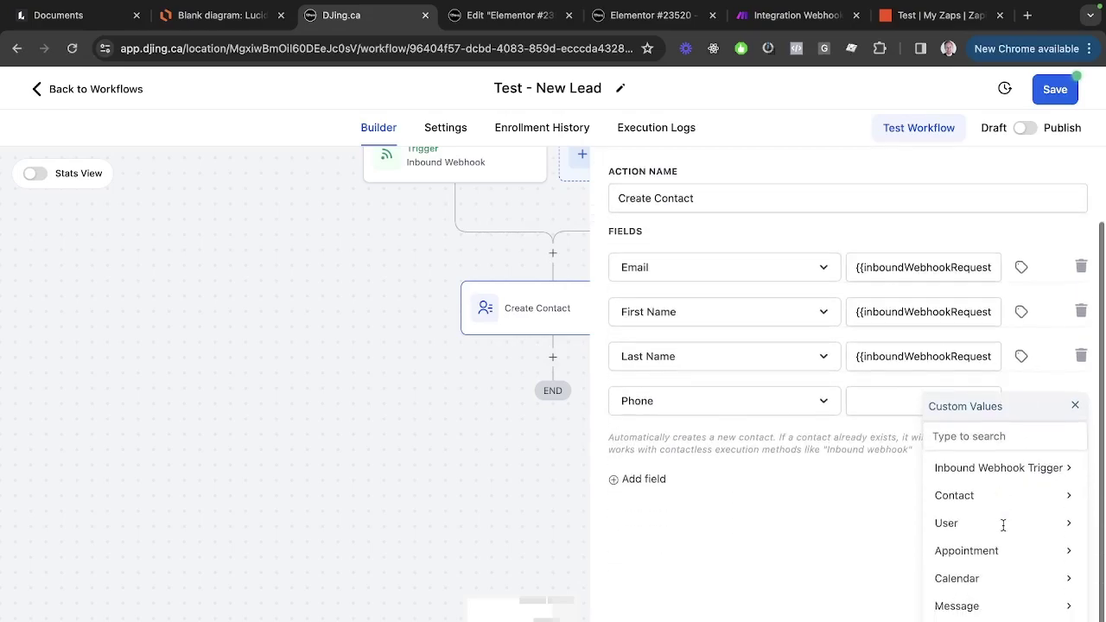
click(1020, 467)
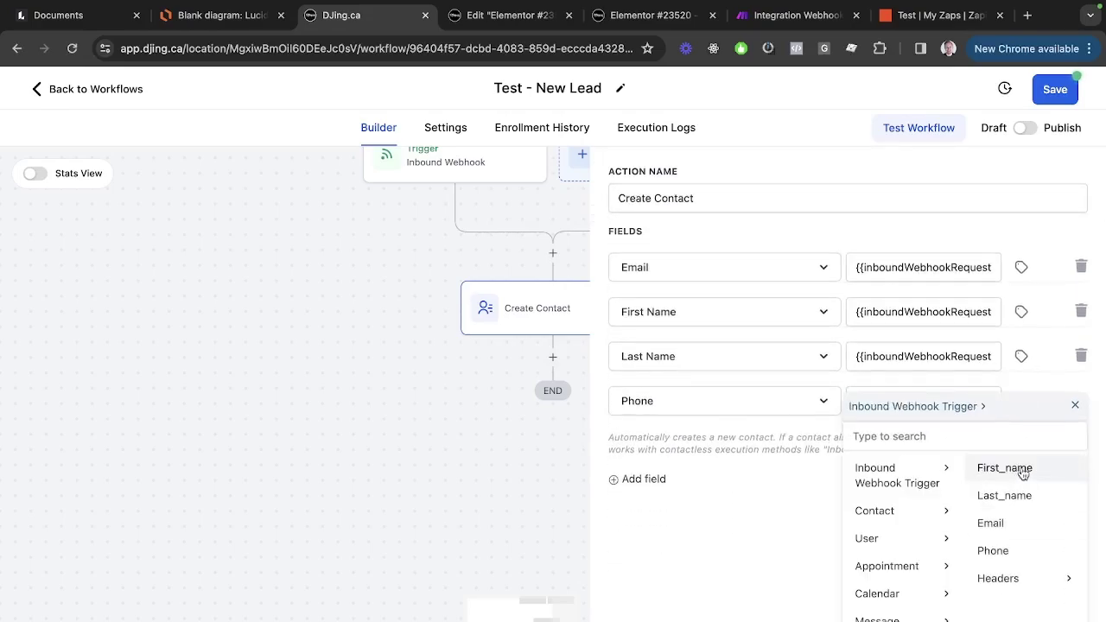
click(994, 551)
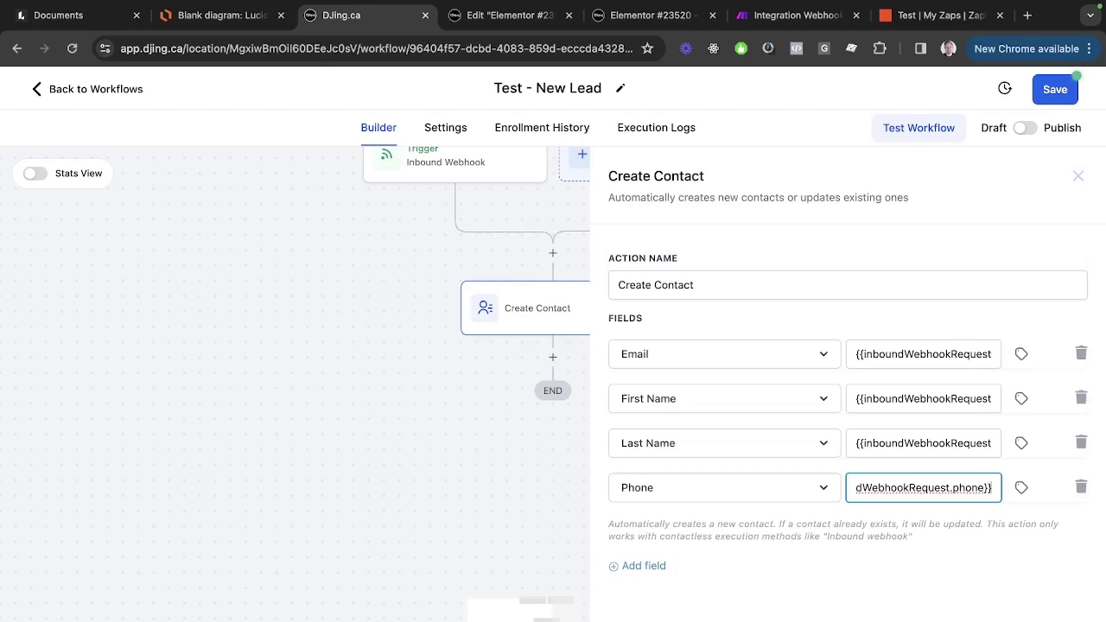
key(Escape)
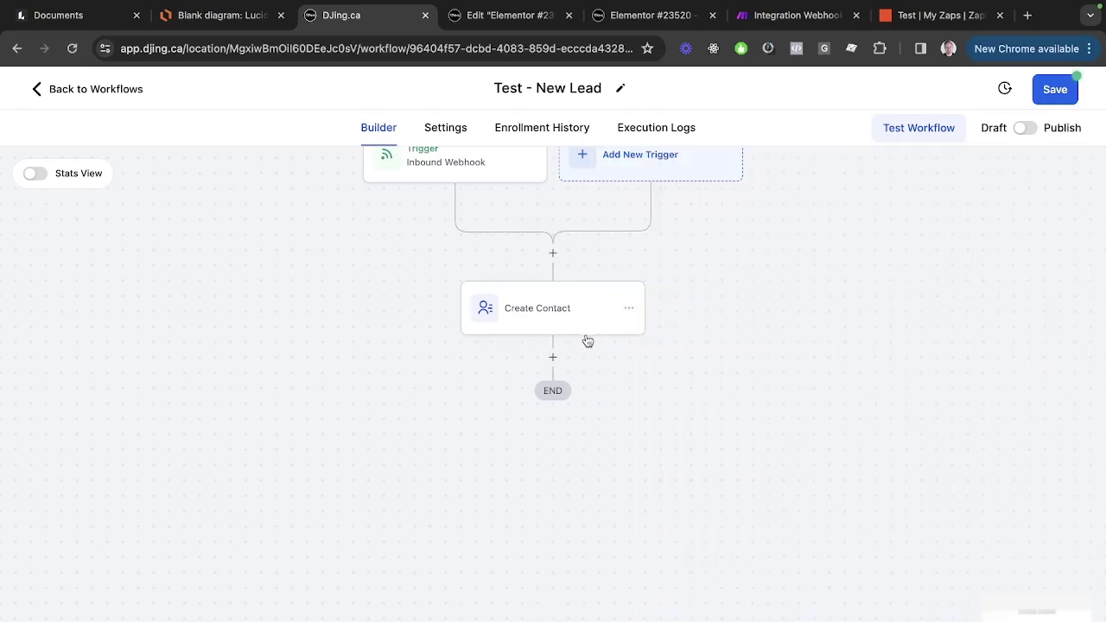
Add an Assign To User action after Create Contact with one user selected.
click(553, 356)
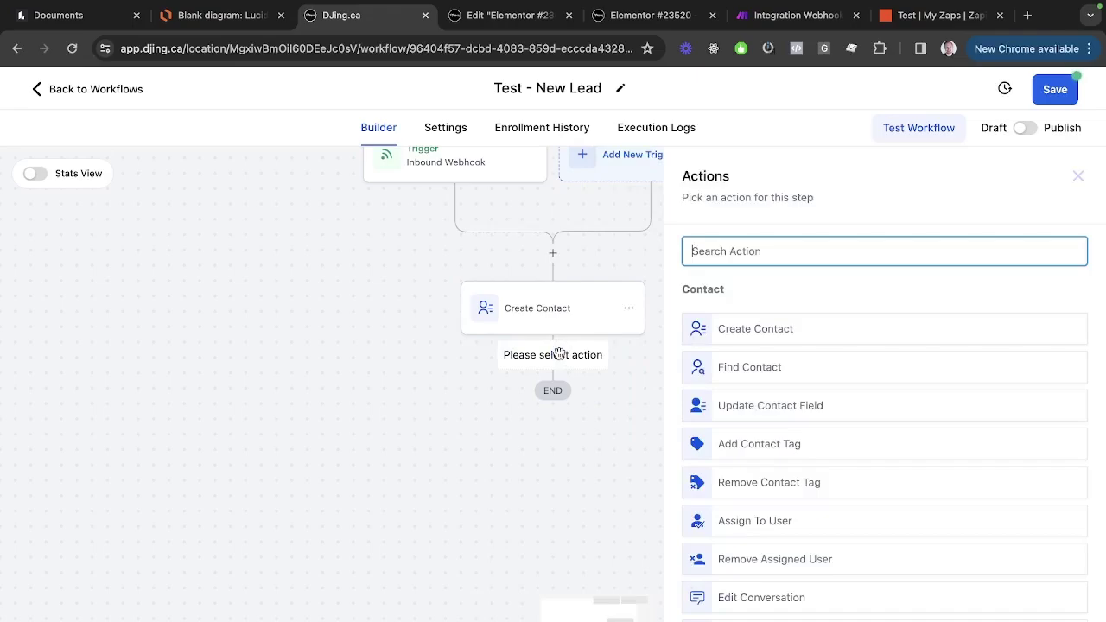
text(assigne)
key(BackSpace)
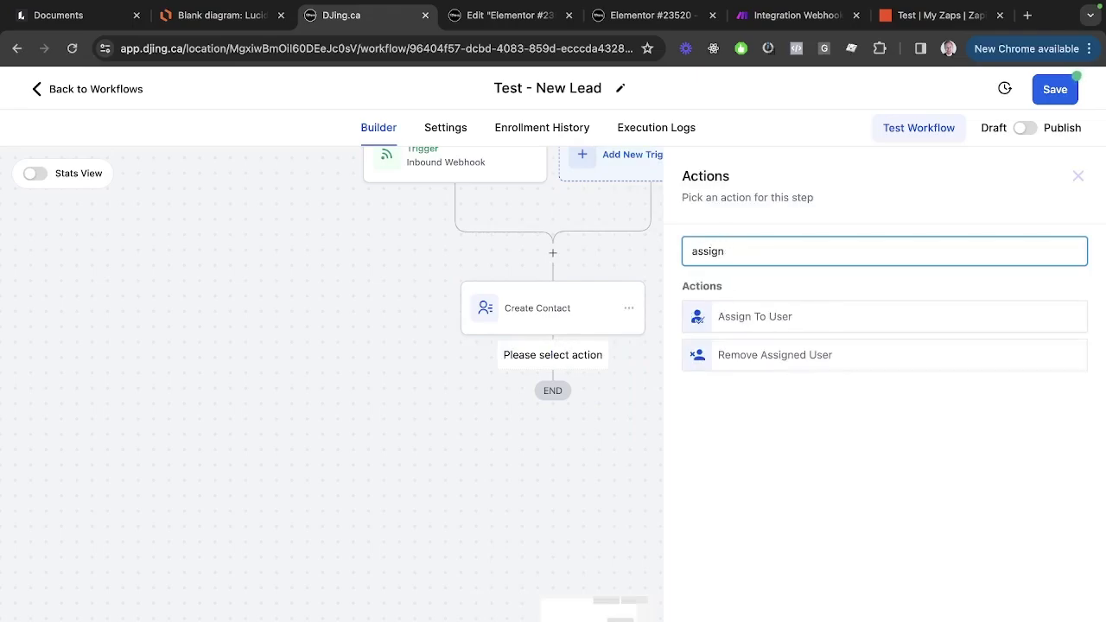
click(706, 319)
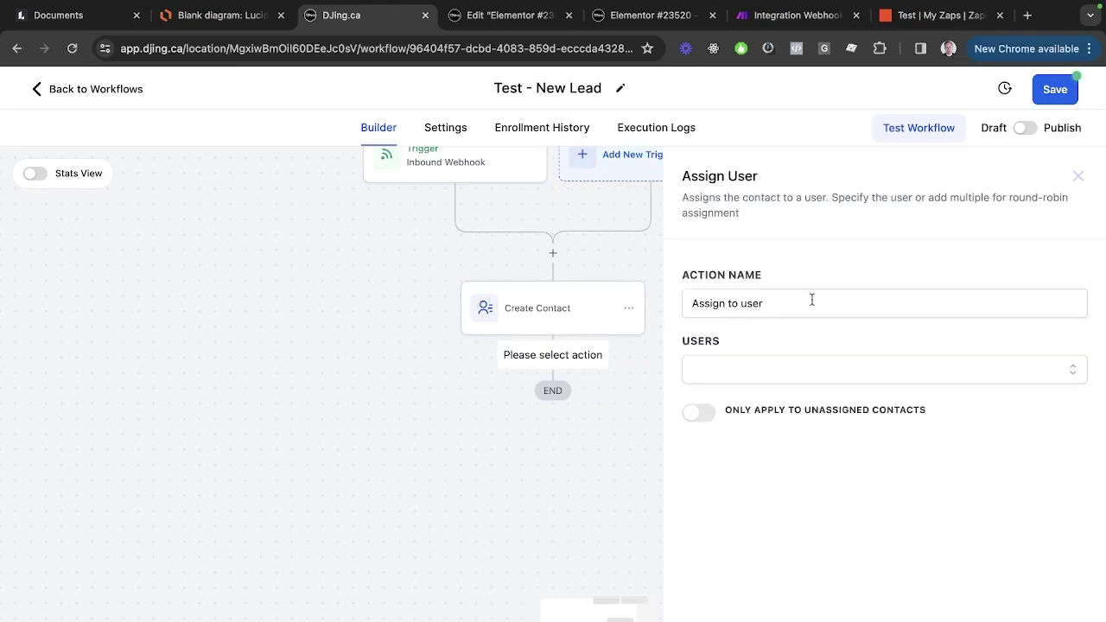
click(744, 369)
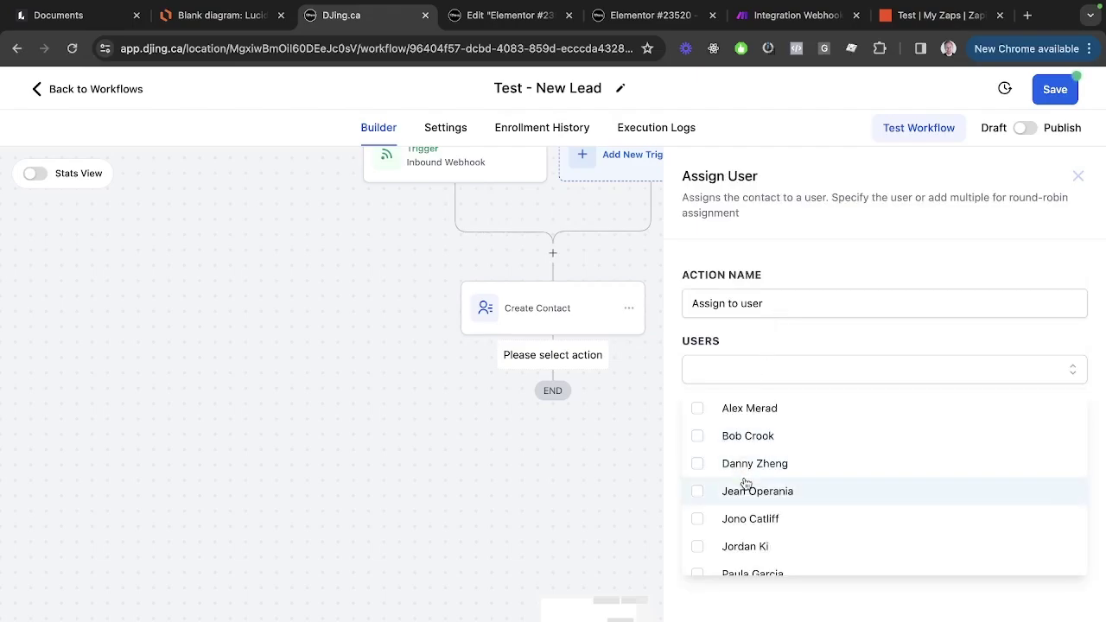
click(742, 520)
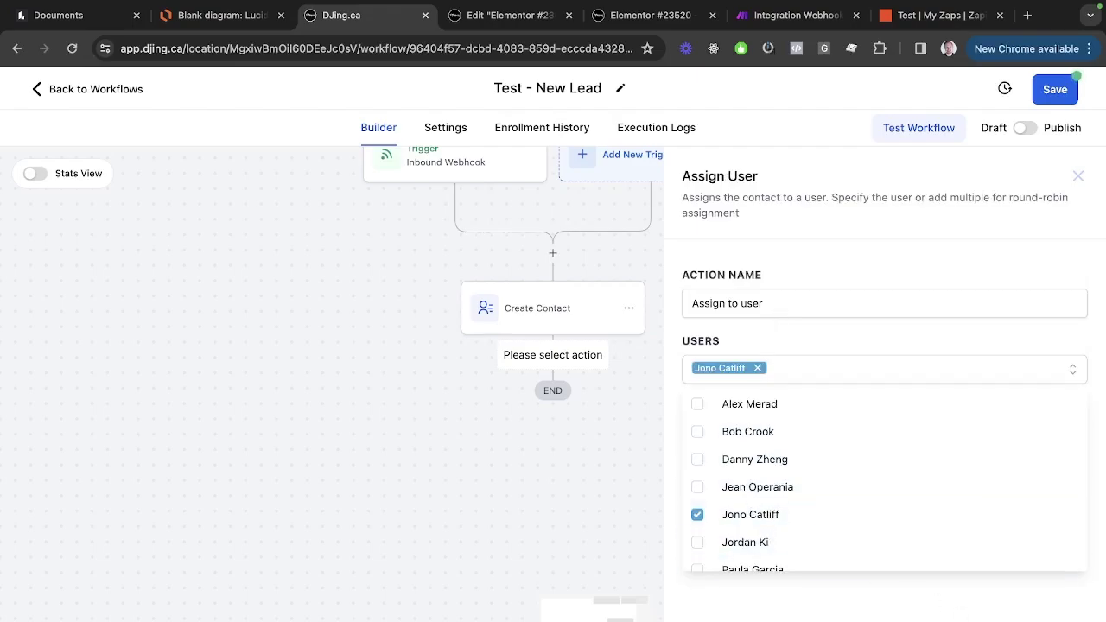
click(707, 426)
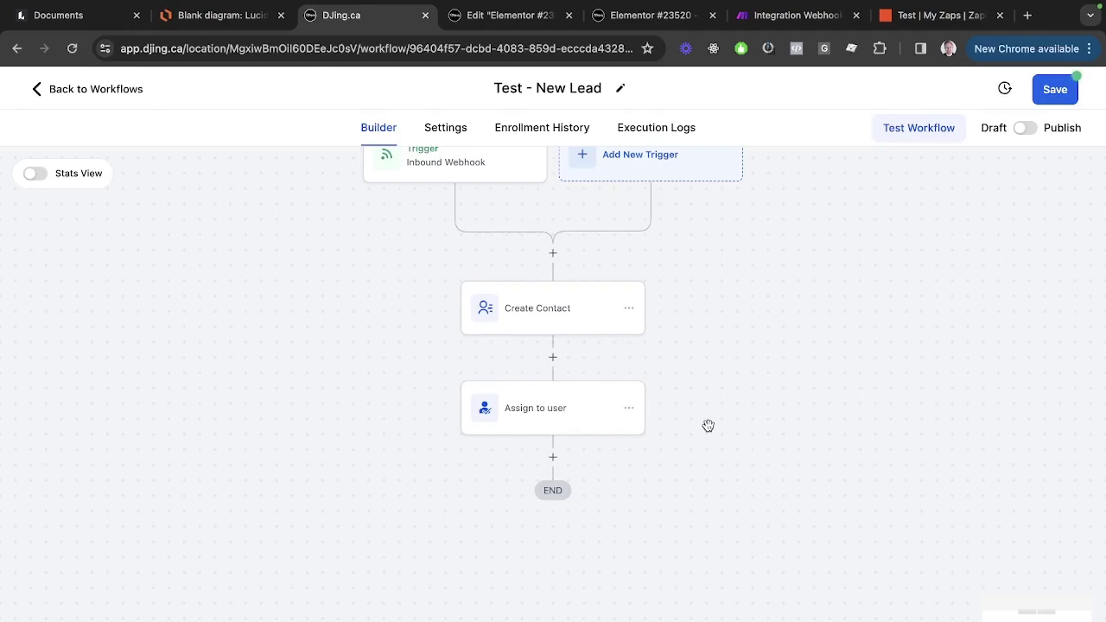
Try a second user with uneven traffic split, then revert to equal split and remove that user.
click(578, 417)
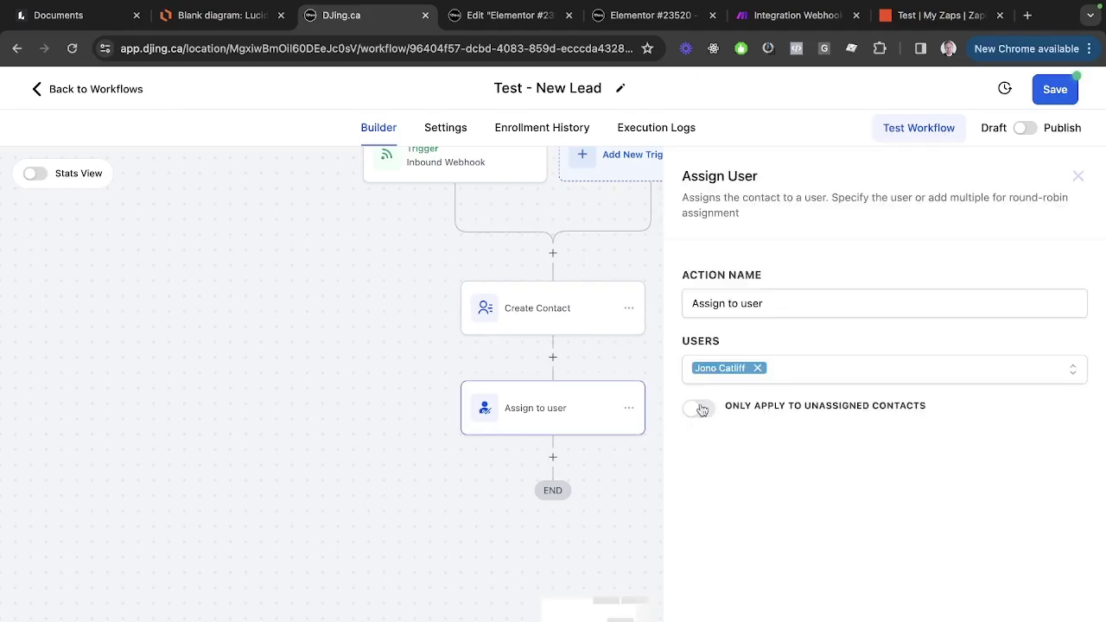
click(770, 373)
click(754, 404)
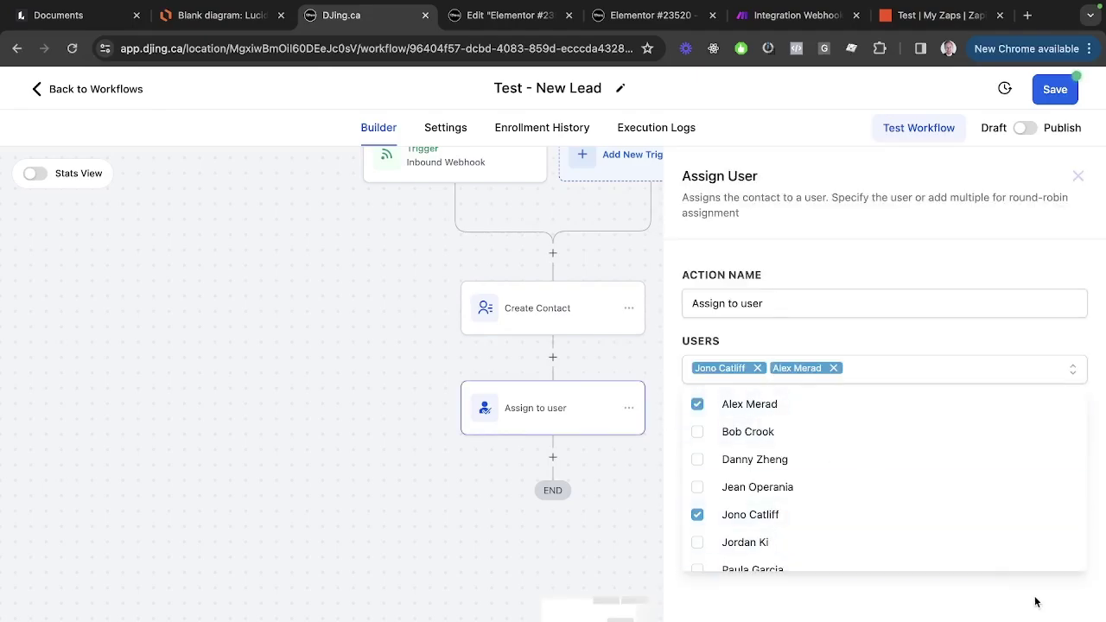
click(970, 605)
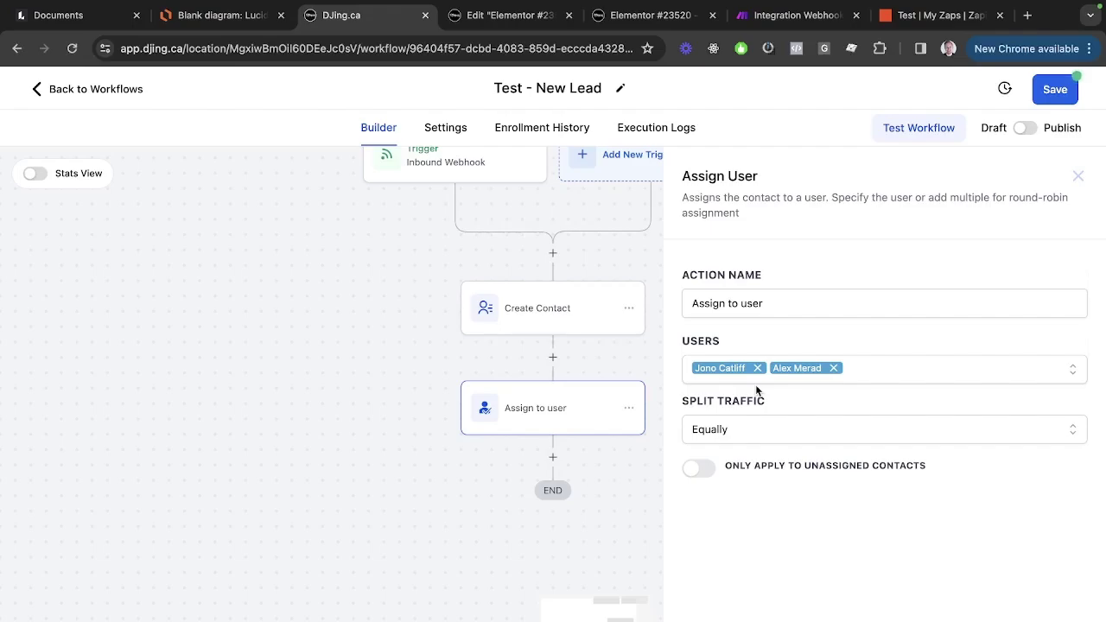
click(739, 432)
click(733, 490)
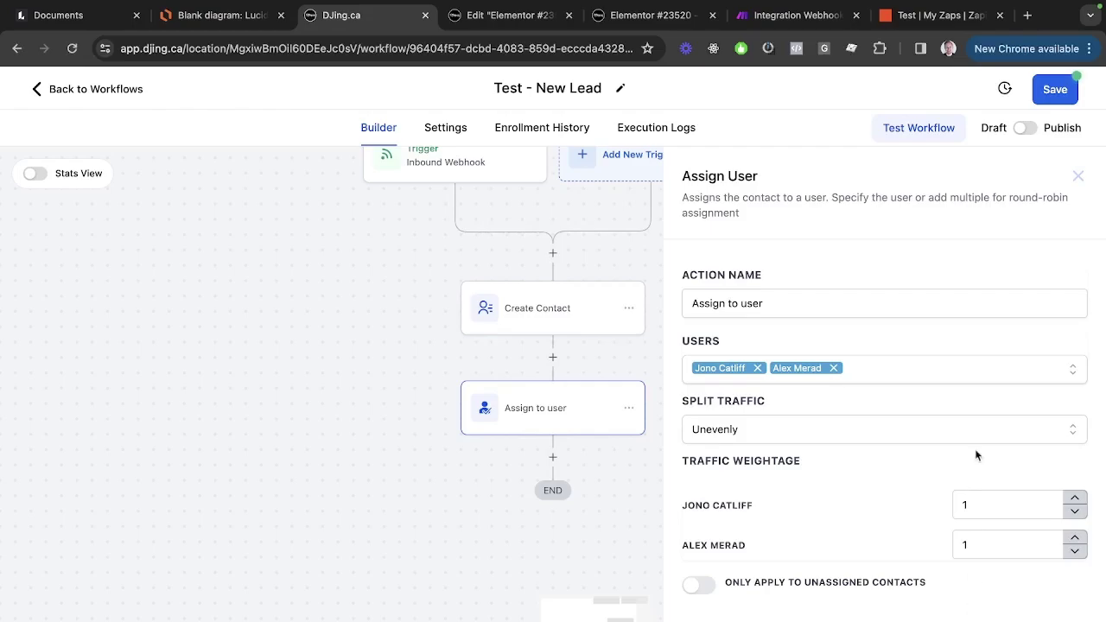
click(865, 422)
click(797, 465)
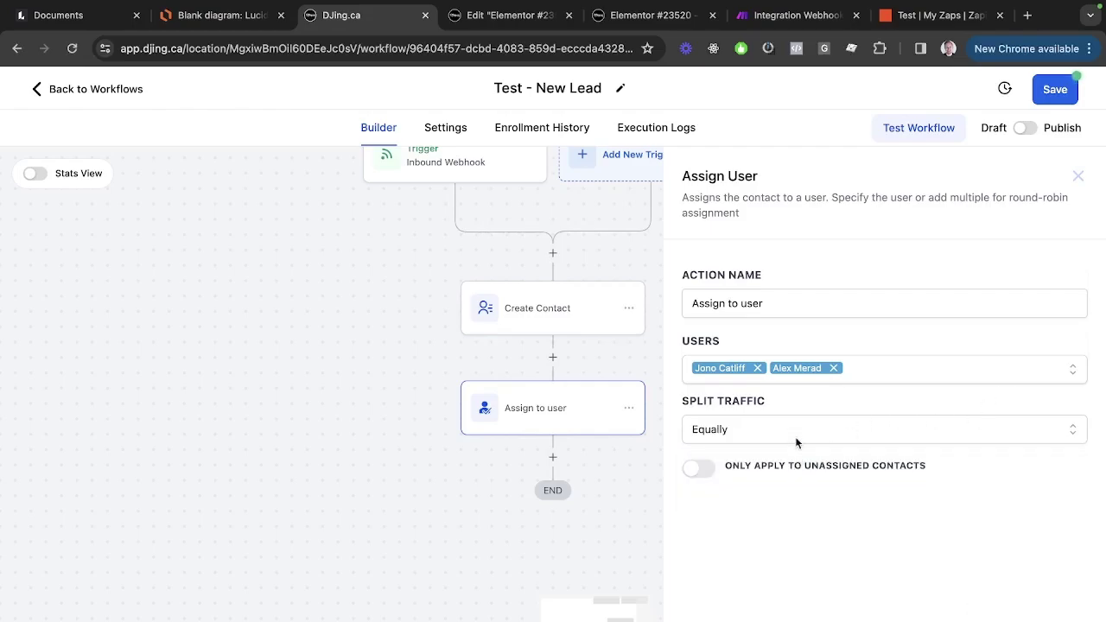
click(833, 369)
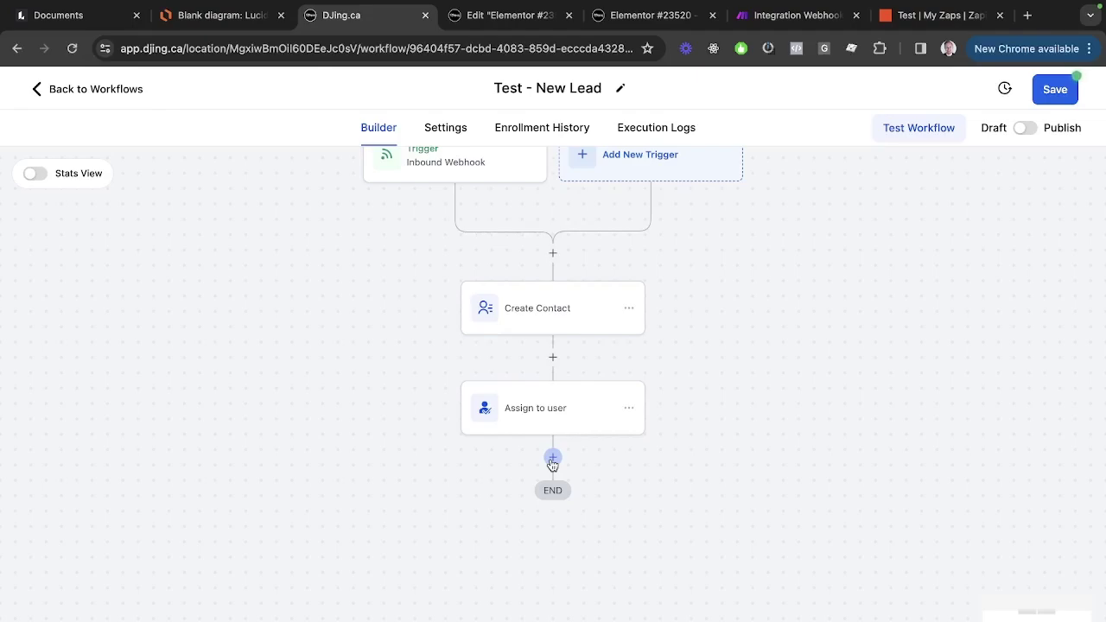
Add a Send Internal Notification action below Assign to user via an 'internal' search.
click(552, 462)
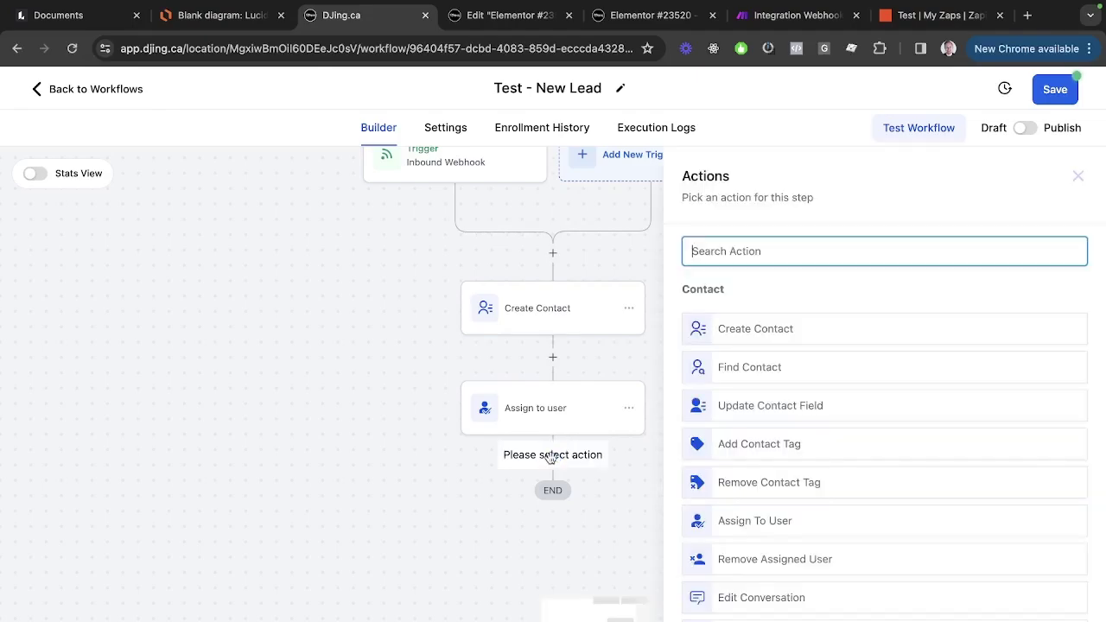
text(internal)
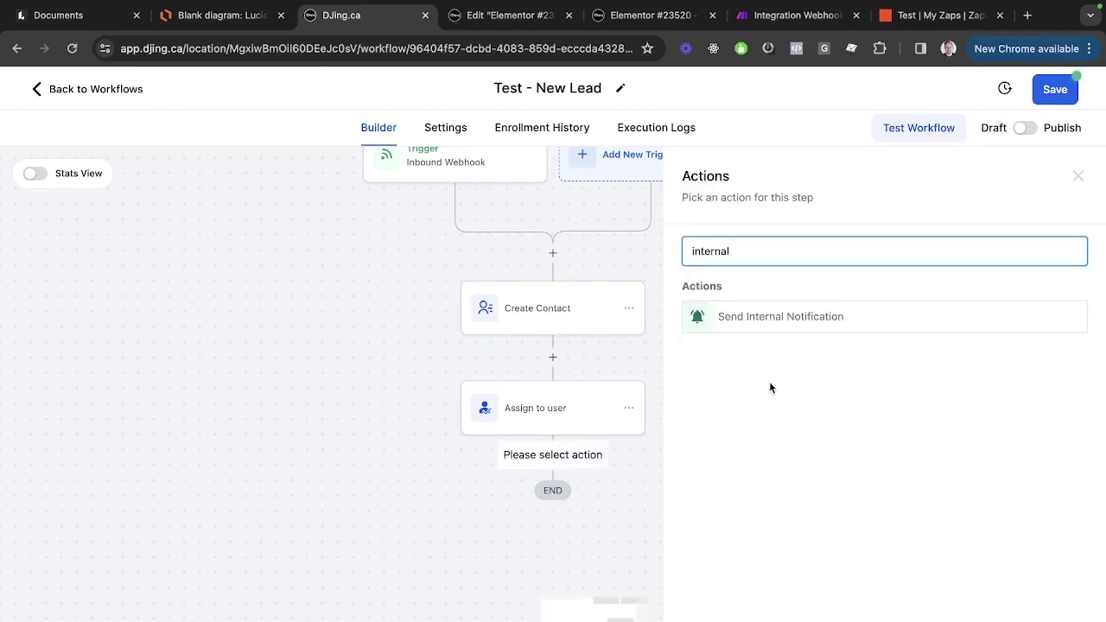
click(731, 316)
Make the internal notification an SMS sent to one particular chosen user.
click(786, 352)
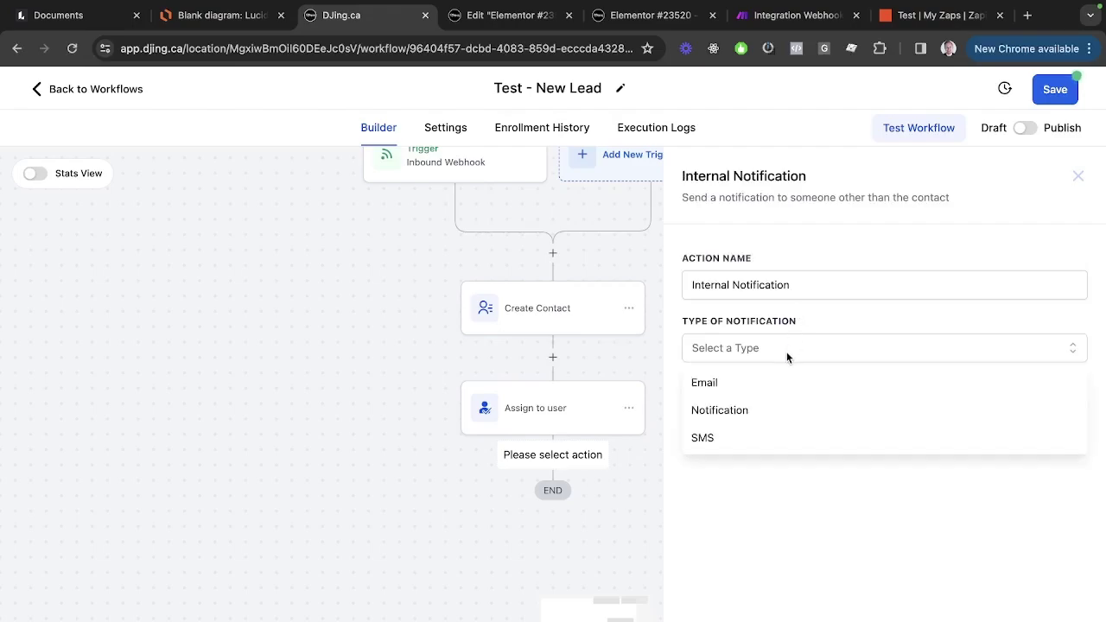
click(758, 435)
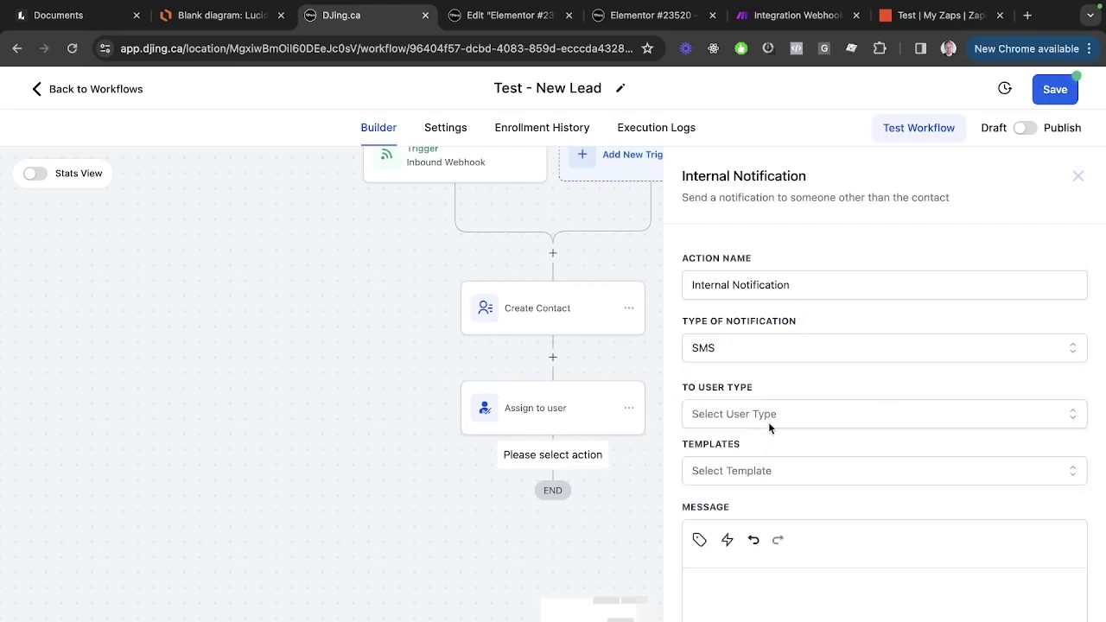
scroll(795, 406, down, 3)
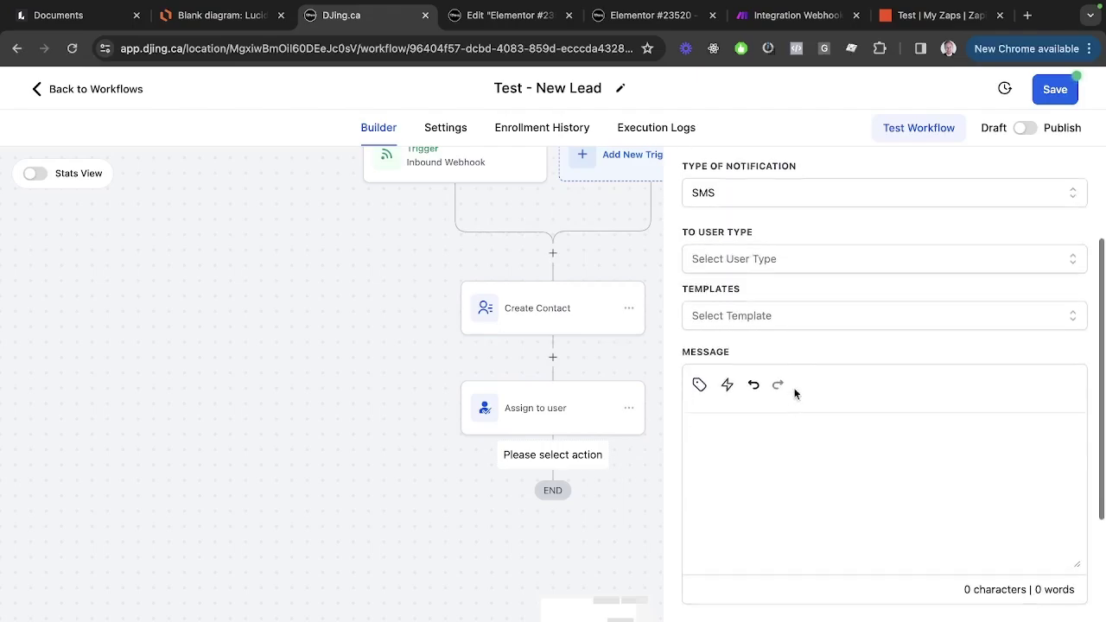
click(778, 261)
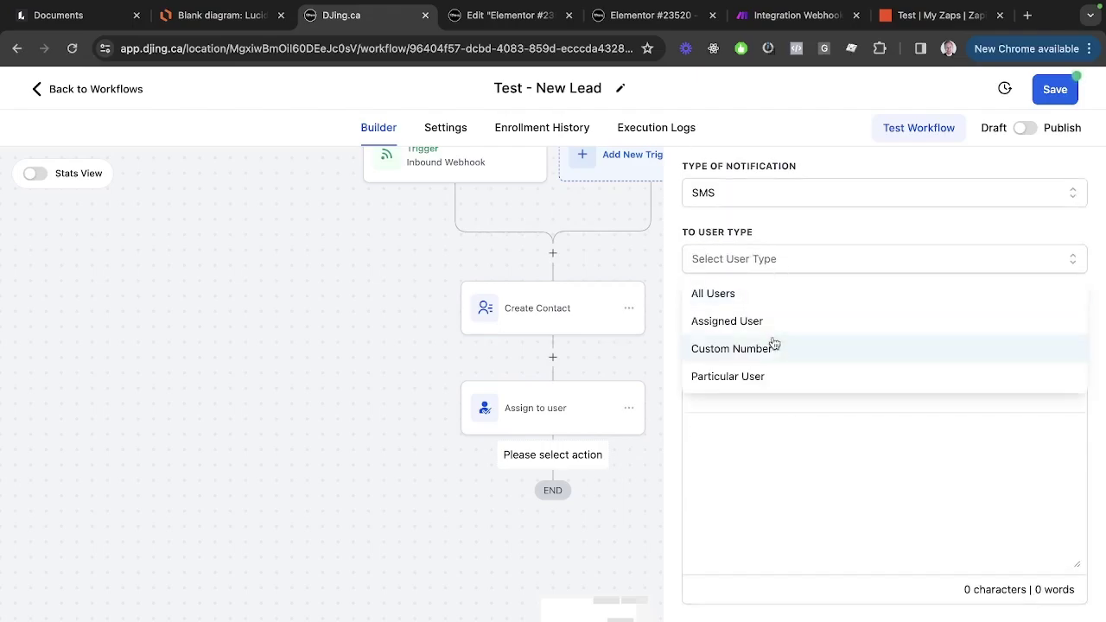
click(766, 375)
click(742, 475)
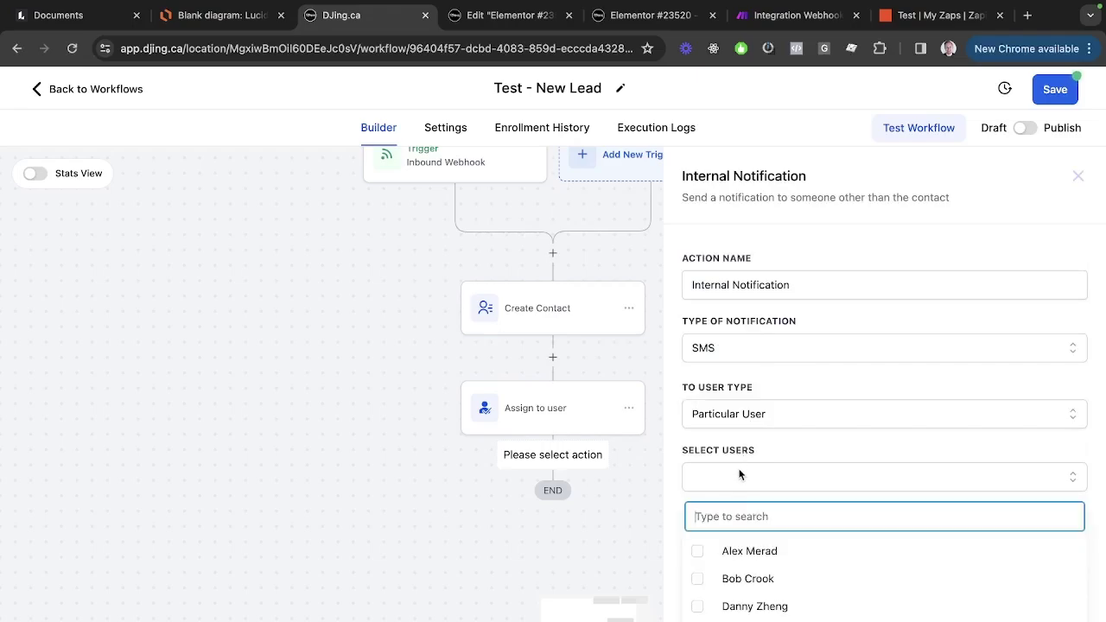
scroll(741, 557, down, 1)
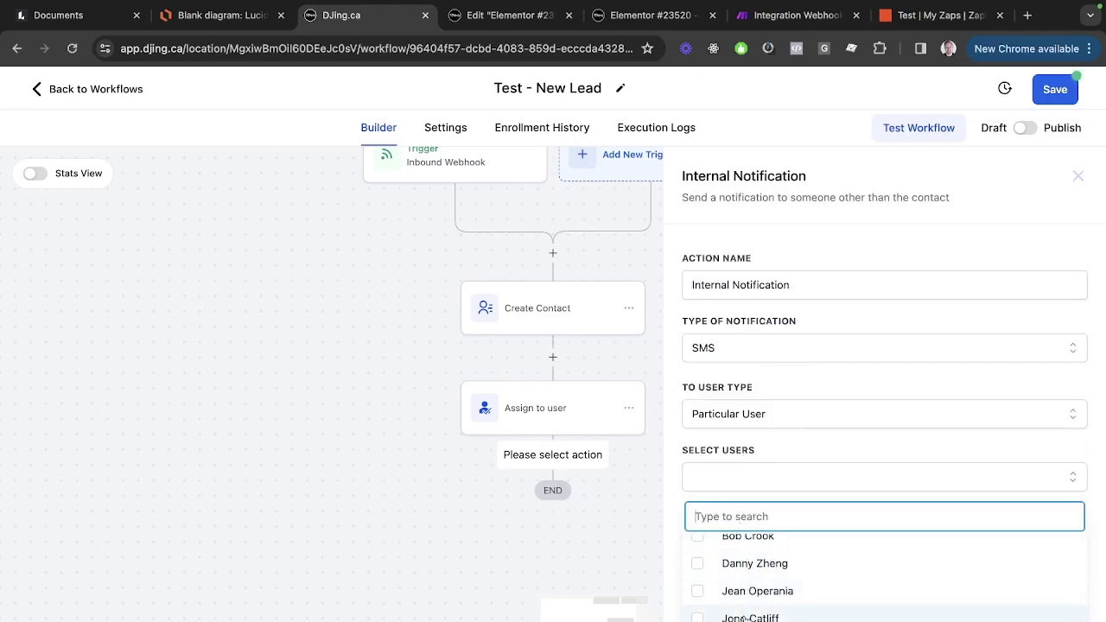
click(748, 604)
Write the SMS announcing a new lead and asking the user to call the lead's first_name.
scroll(730, 337, down, 5)
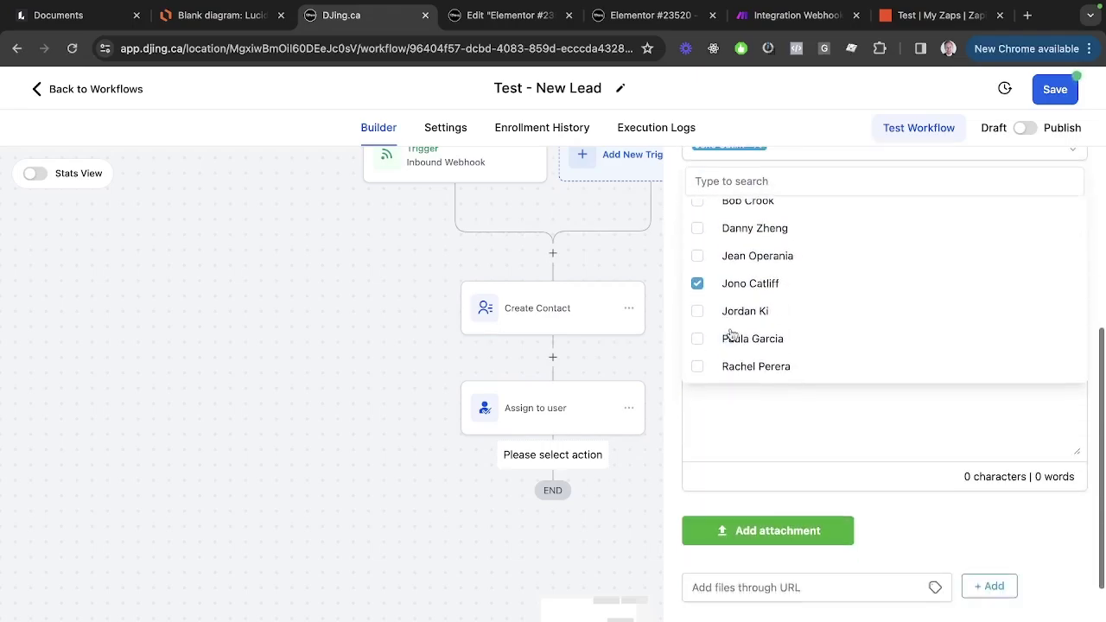
click(904, 544)
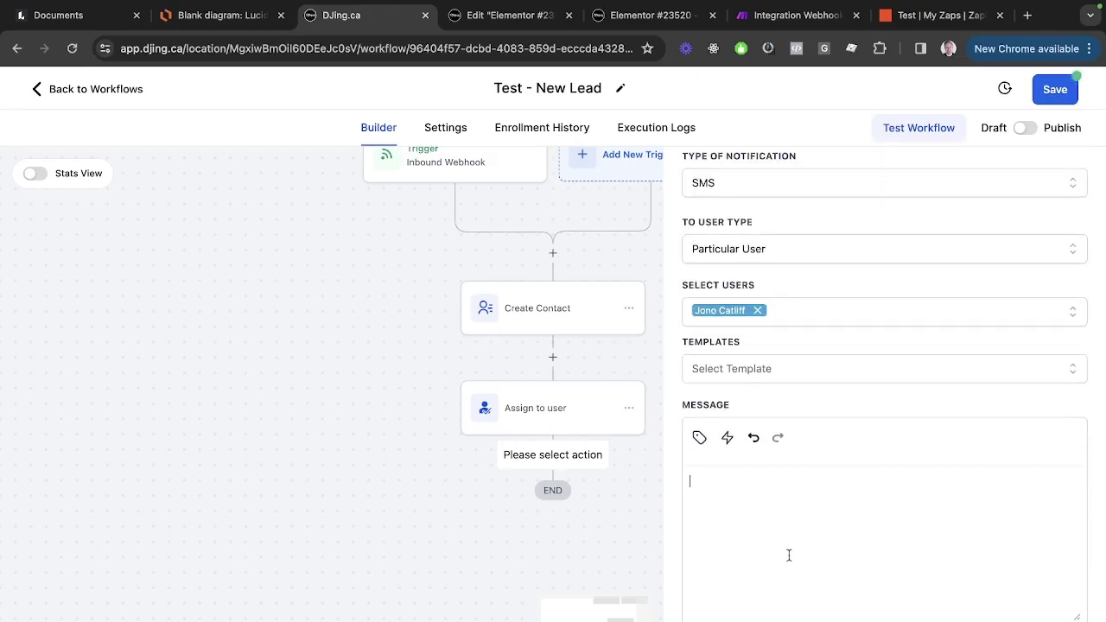
text(Hey Jono, you have a new l)
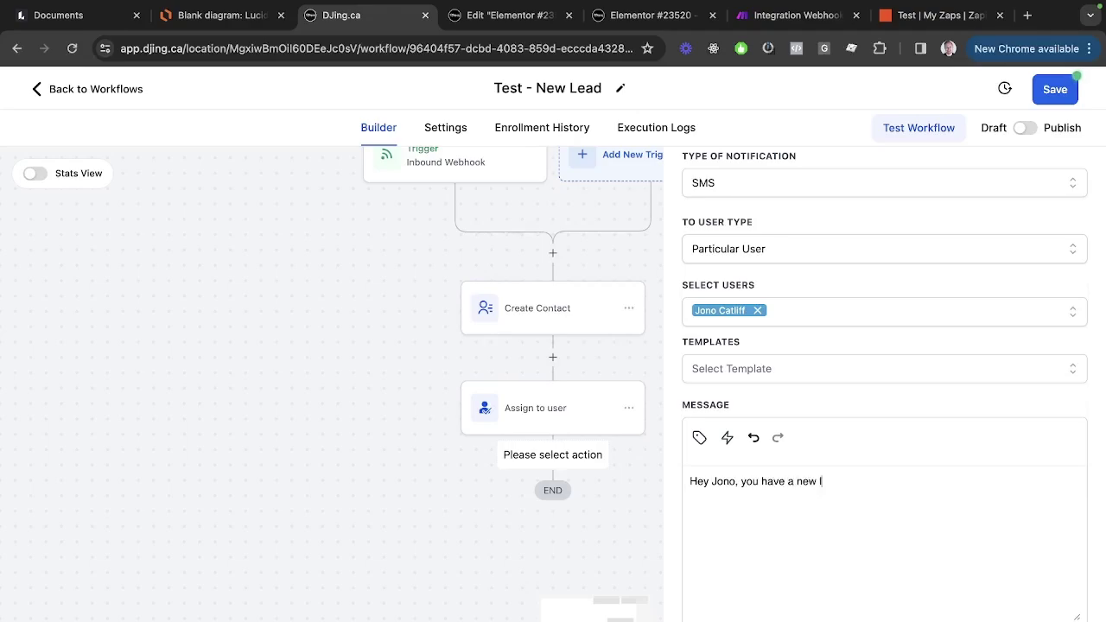
text(ead. Hurry the fuck)
key(BackSpace)
key(BackSpace)
key(BackSpace)
key(BackSpace)
key(BackSpace)
key(BackSpace)
key(BackSpace)
key(BackSpace)
key(BackSpace)
key(BackSpace)
key(BackSpace)
key(BackSpace)
key(BackSpace)
key(BackSpace)
key(BackSpace)
text(Please call)
click(699, 437)
click(687, 139)
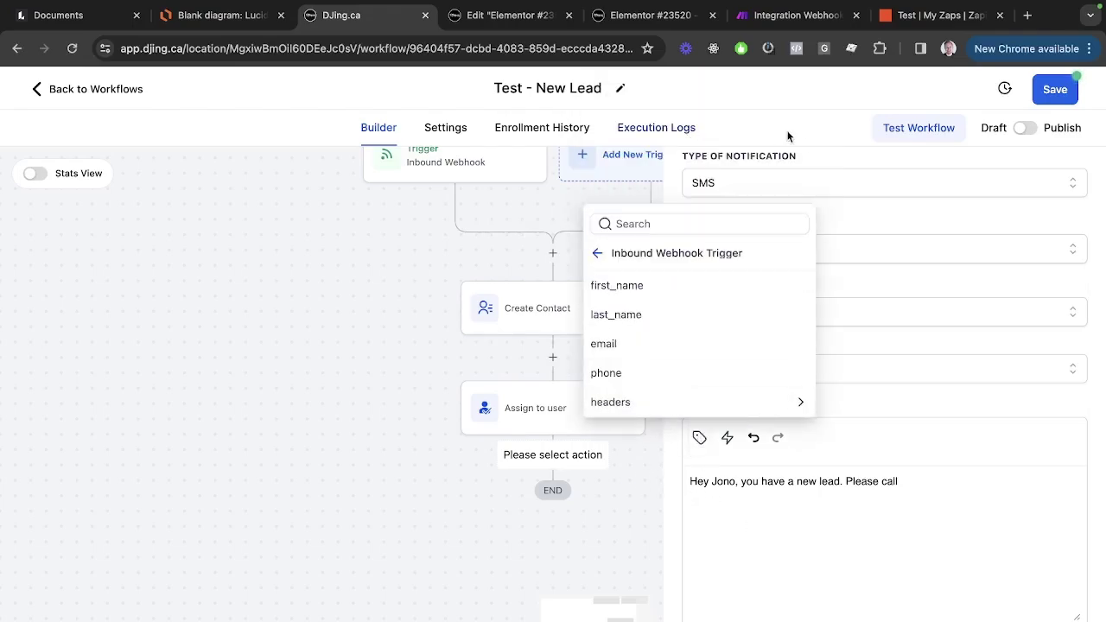
click(680, 291)
Finish the message with 'at' the lead's webhook phone 'right now.', then close the notification settings.
text(at)
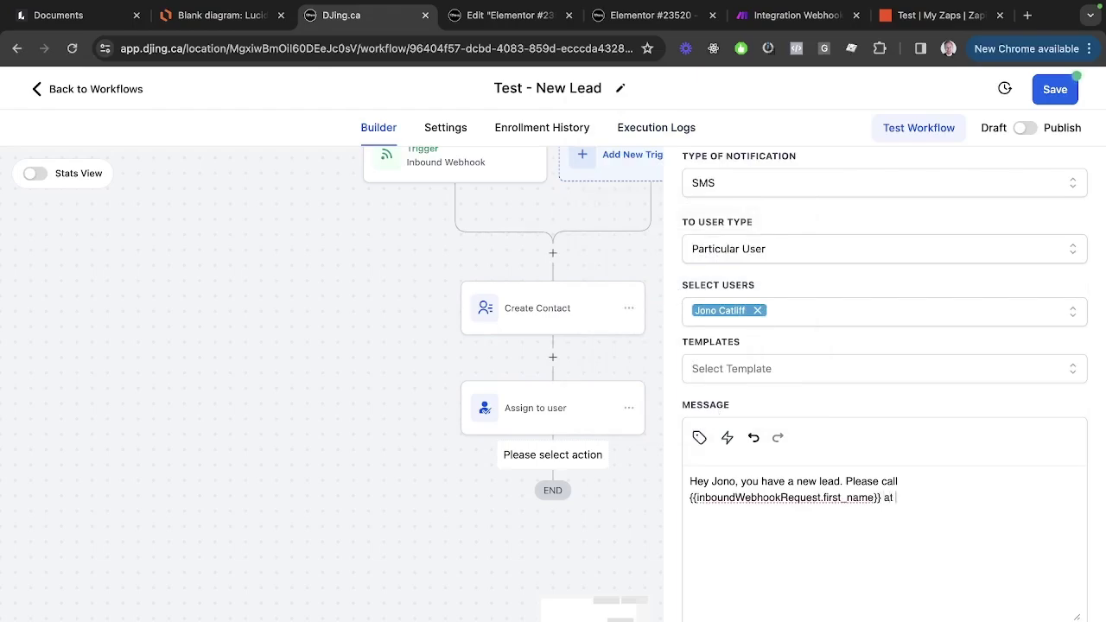
click(699, 437)
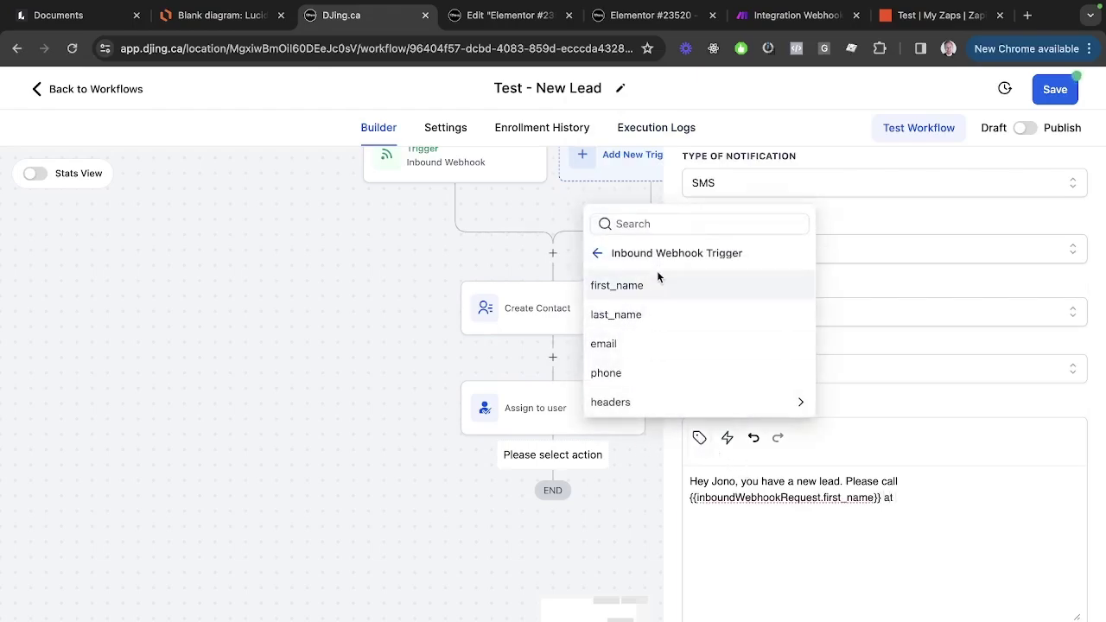
click(630, 374)
text(right now.)
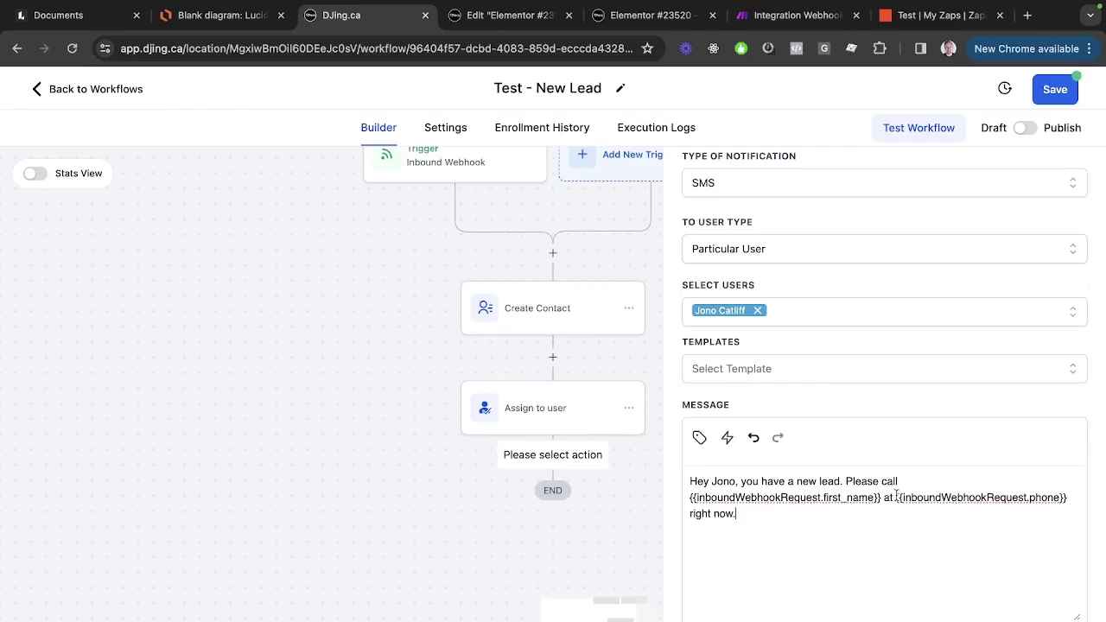
drag(896, 495, 1074, 495)
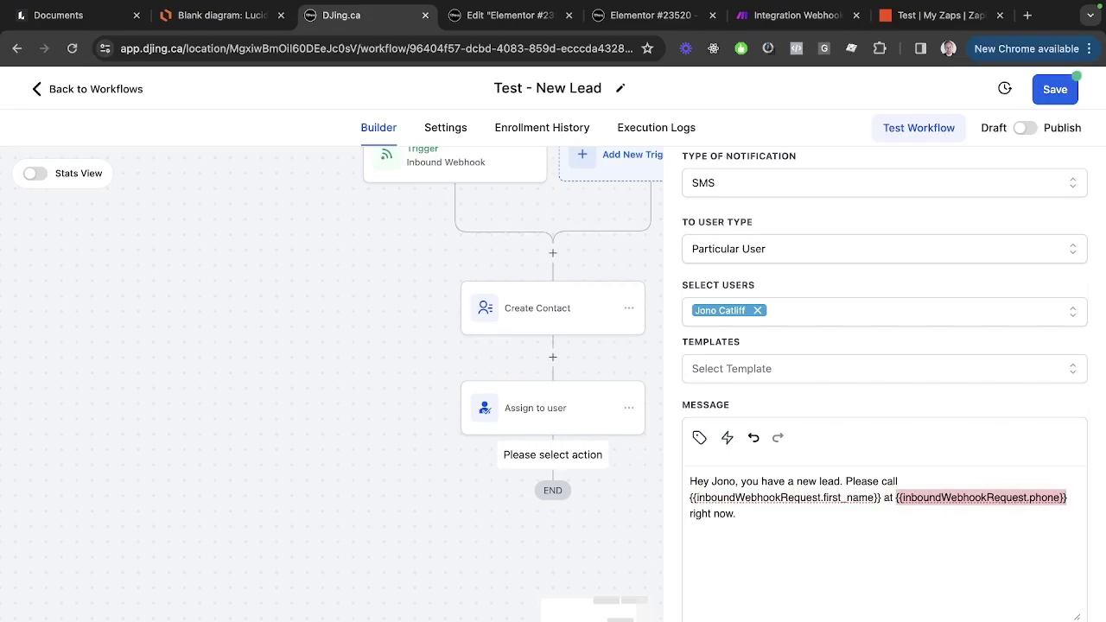
key(Escape)
scroll(718, 541, down, 3)
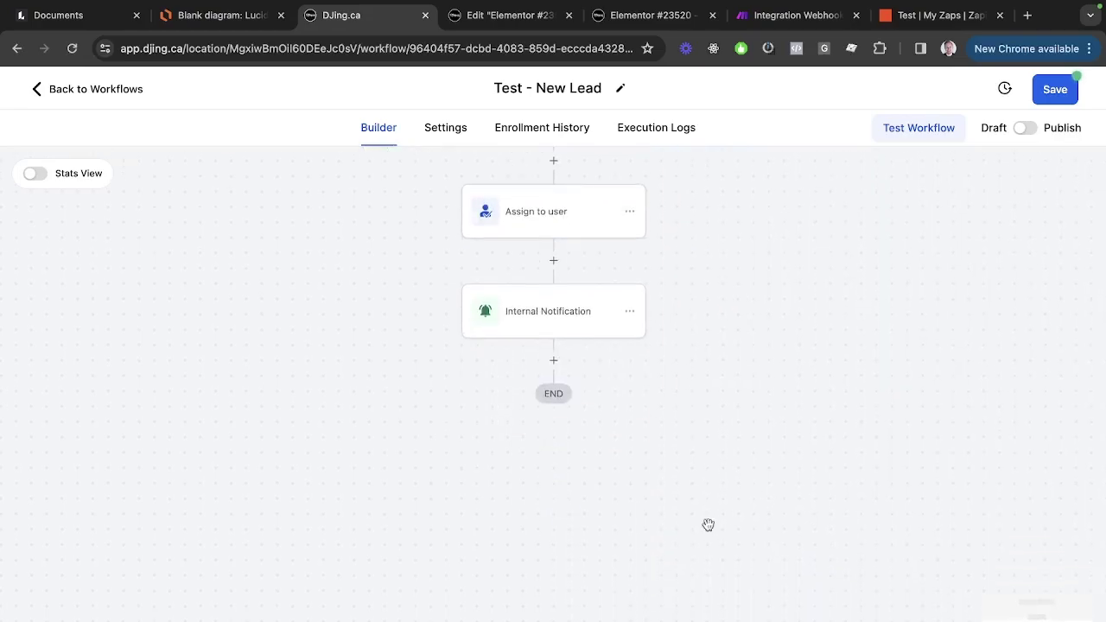
Add a Call action, found by searching 'call', as the step after Internal Notification.
click(553, 361)
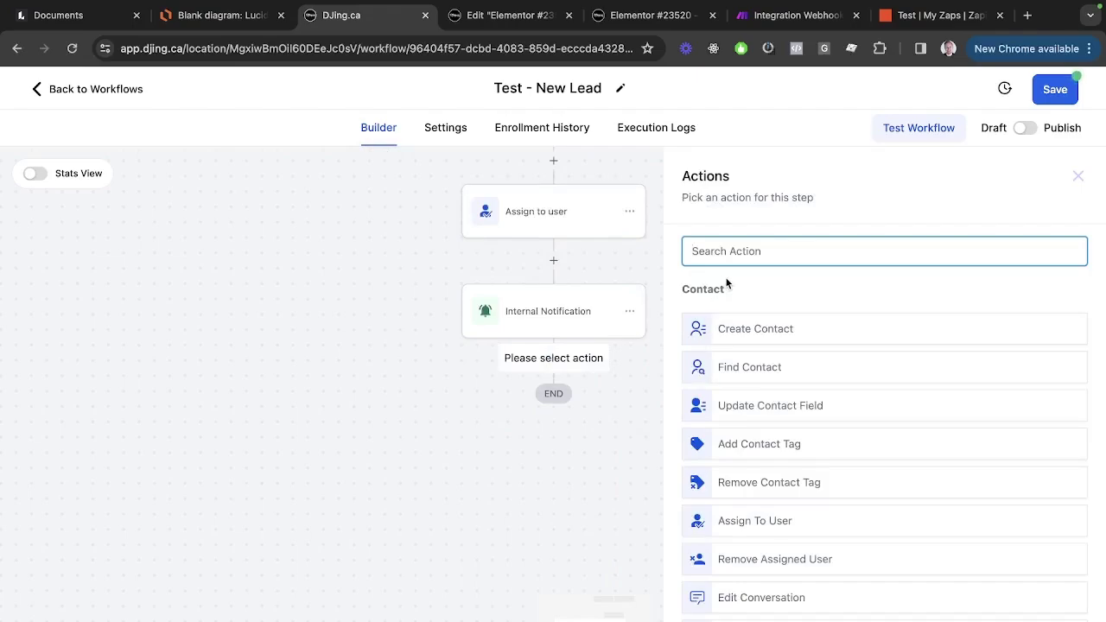
text(call)
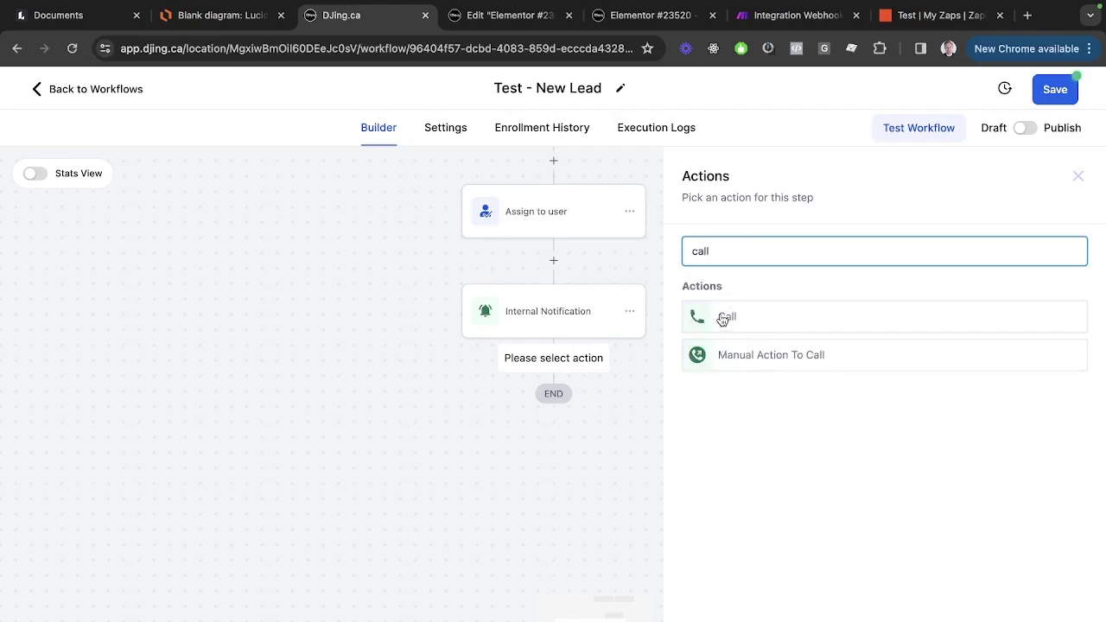
click(725, 320)
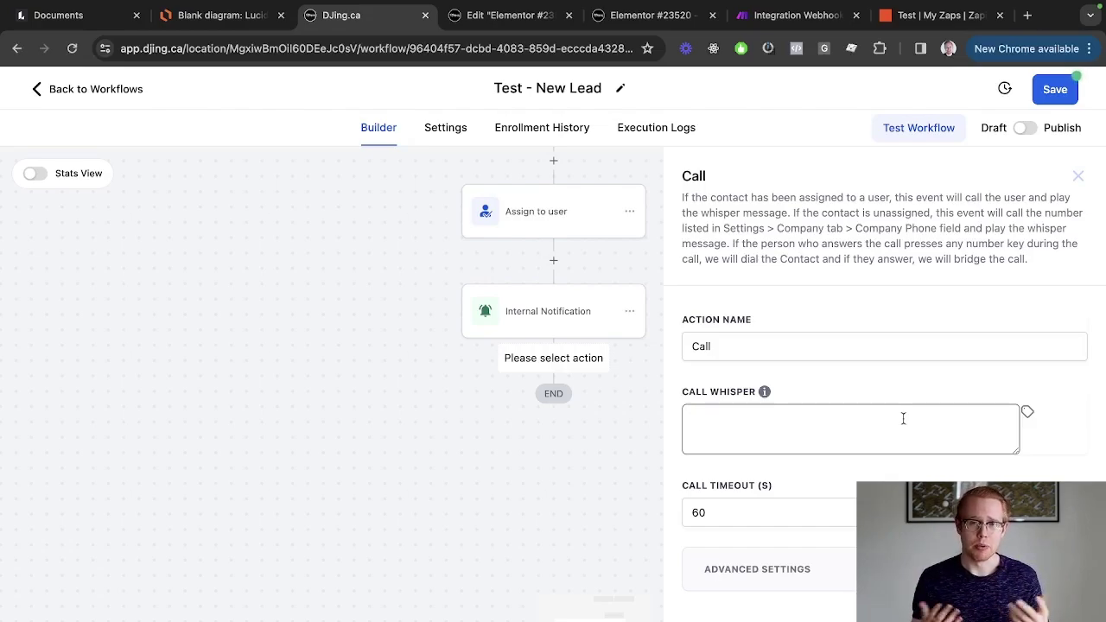
Write the call whisper greeting the user about a new lead, asking to call the lead's first_name.
click(903, 418)
text(H)
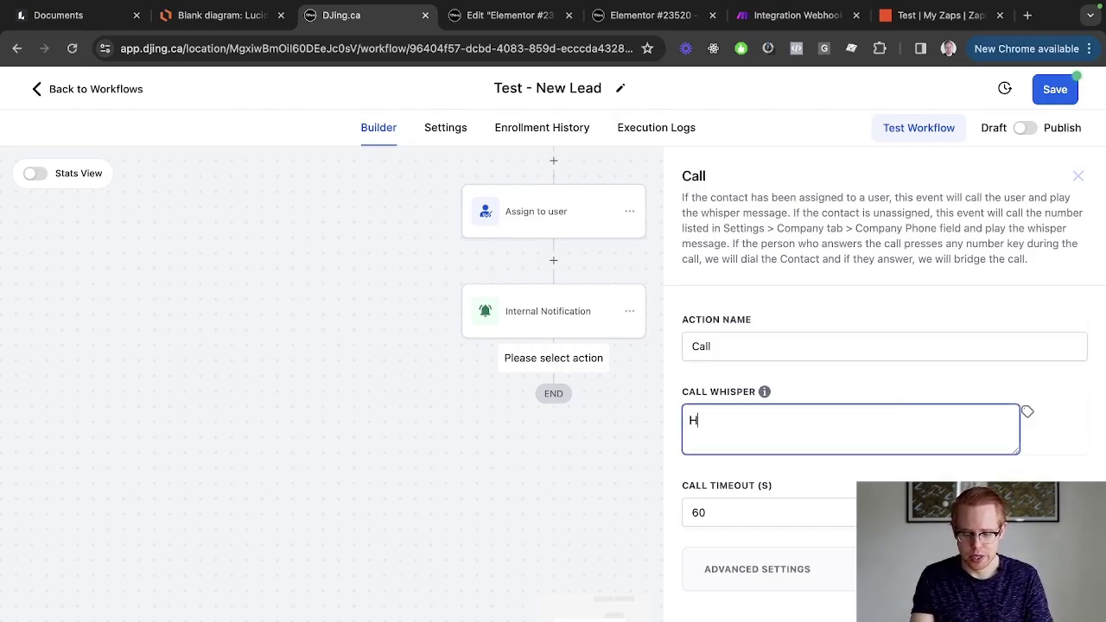
text(ey Jono, you have)
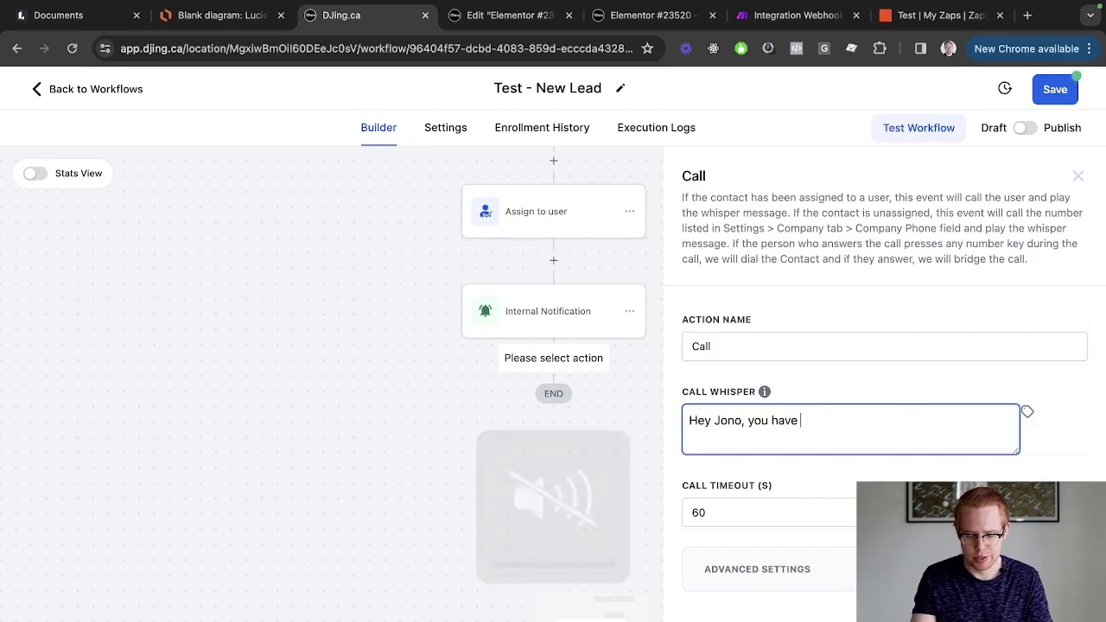
key(XF86AudioRaiseVolume)
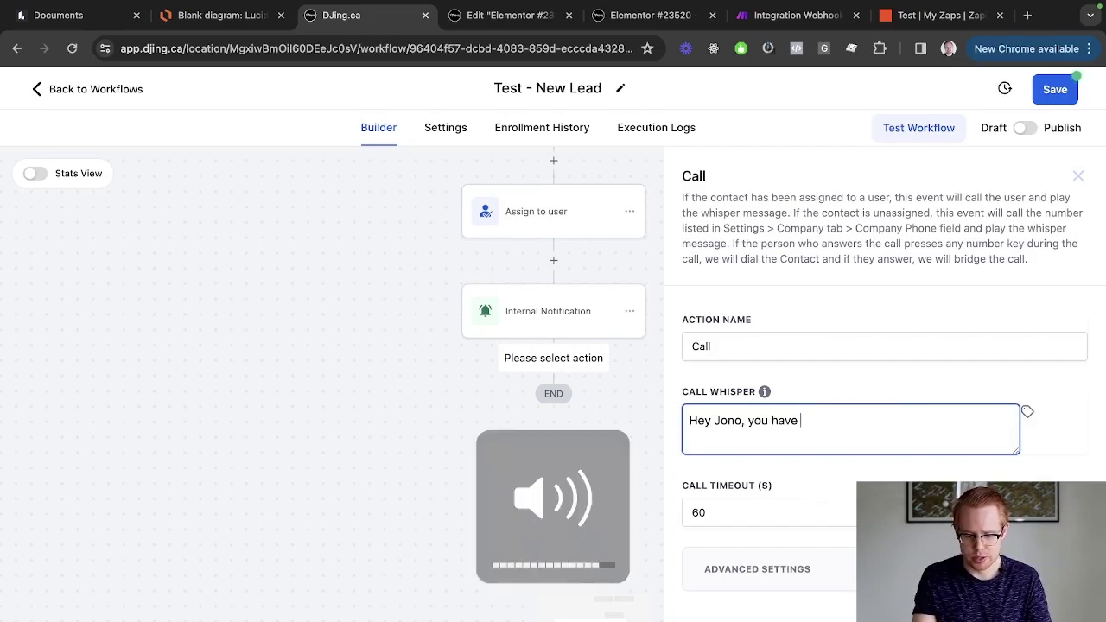
text(a new lead)
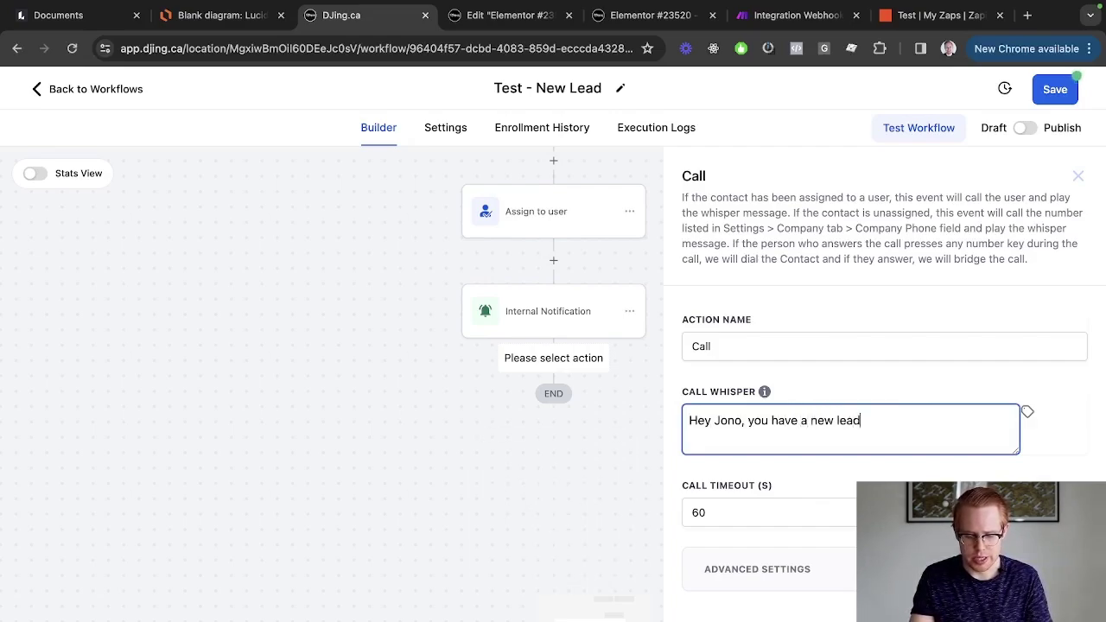
text(. Please call)
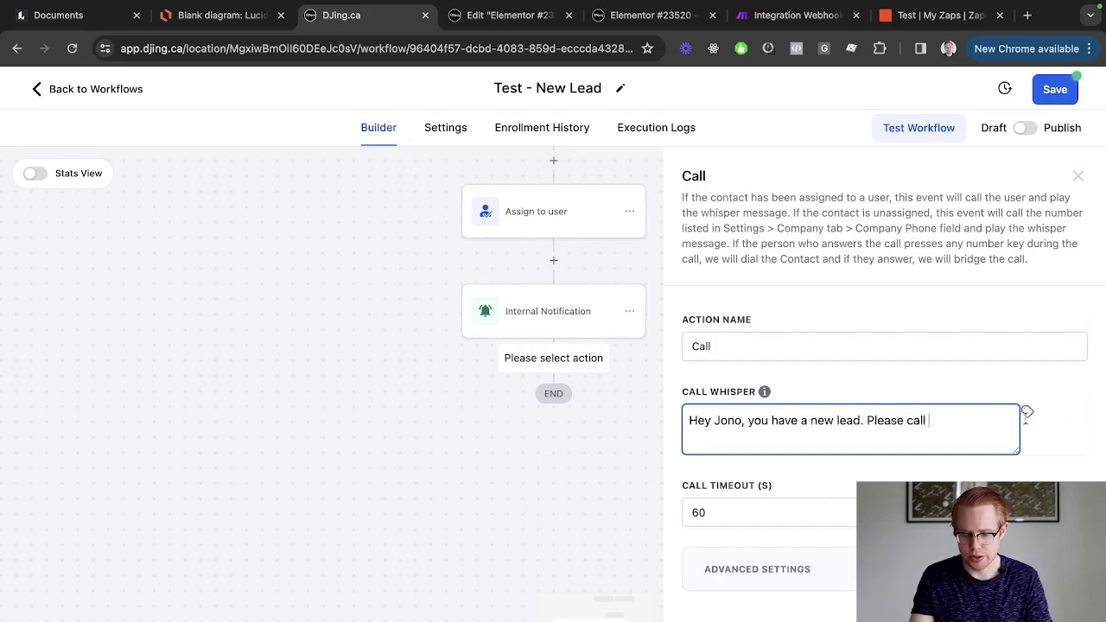
click(1027, 413)
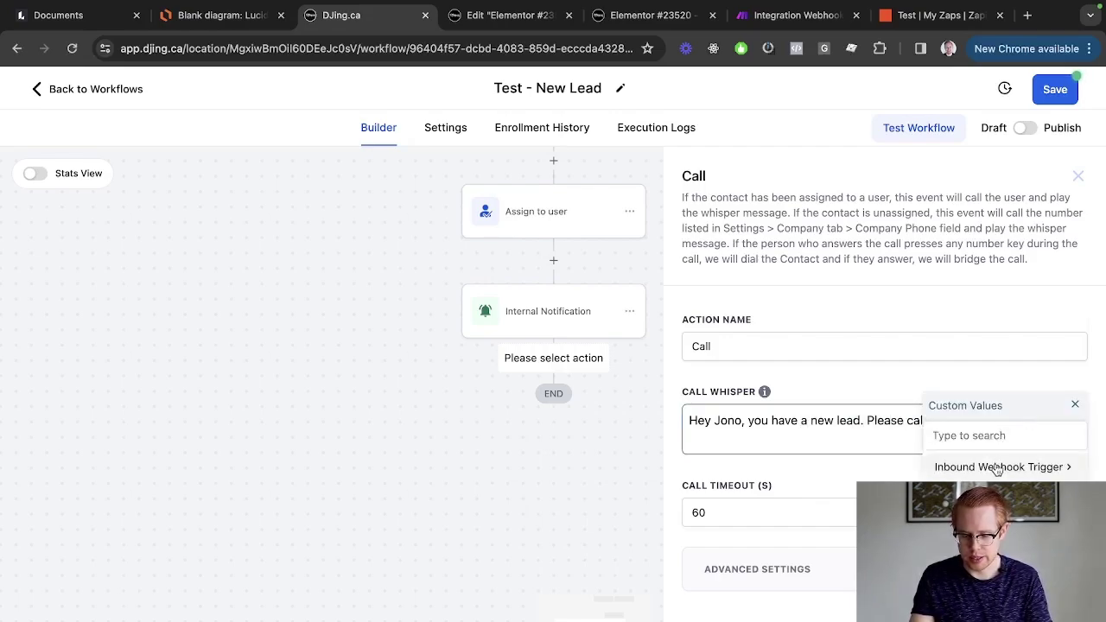
click(990, 463)
click(1002, 468)
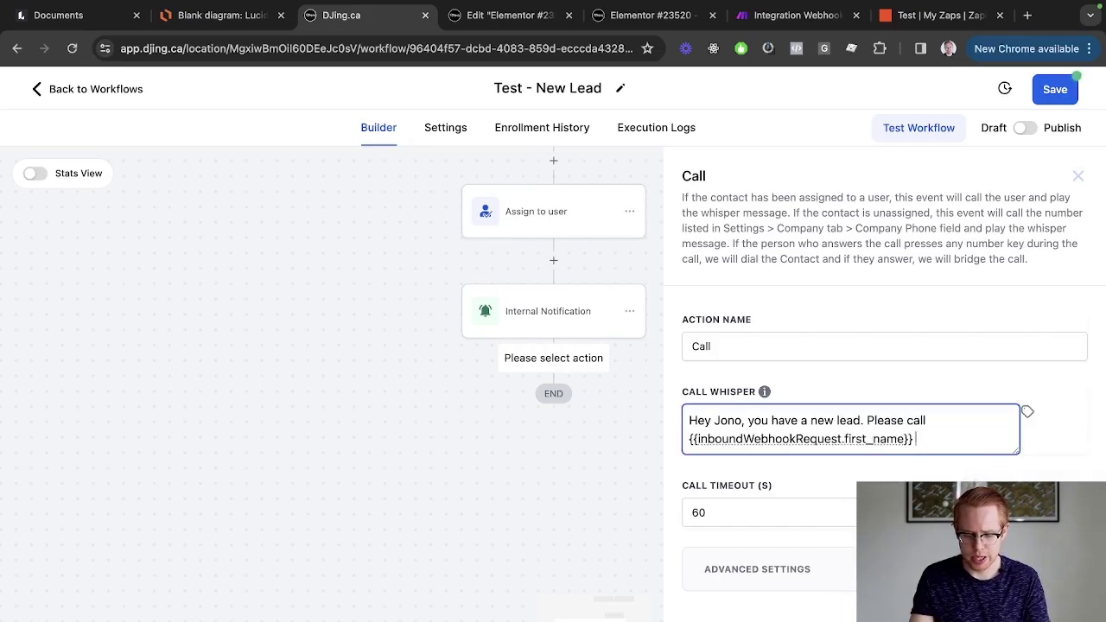
text(at)
End the whisper with 'by clicking any key on the keypad to get started', fixing typos.
key(BackSpace)
key(BackSpace)
key(BackSpace)
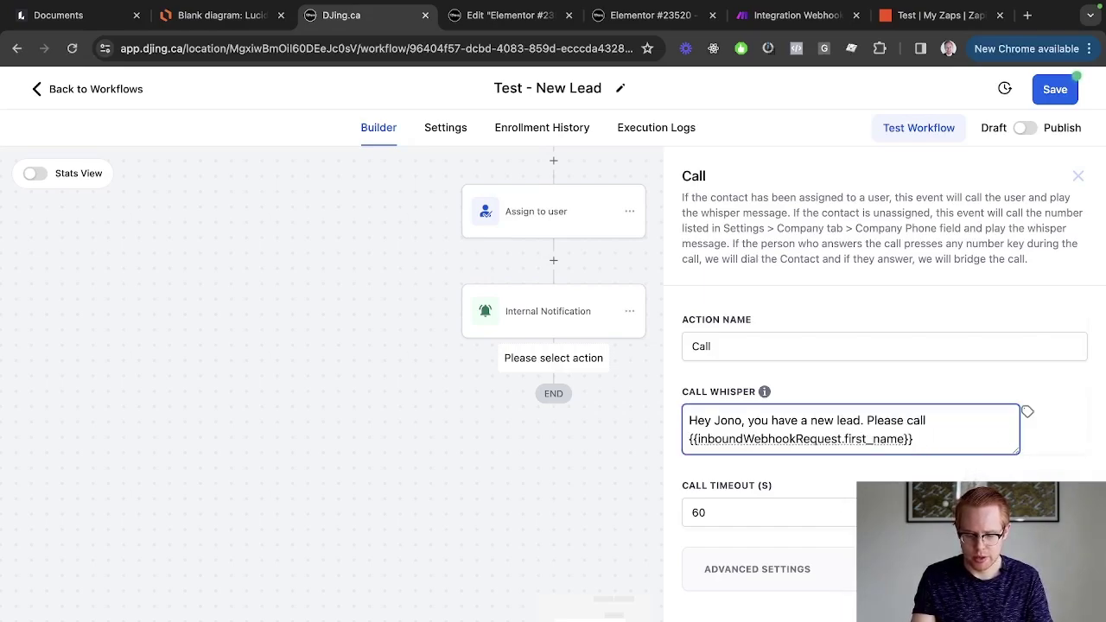
text(by click)
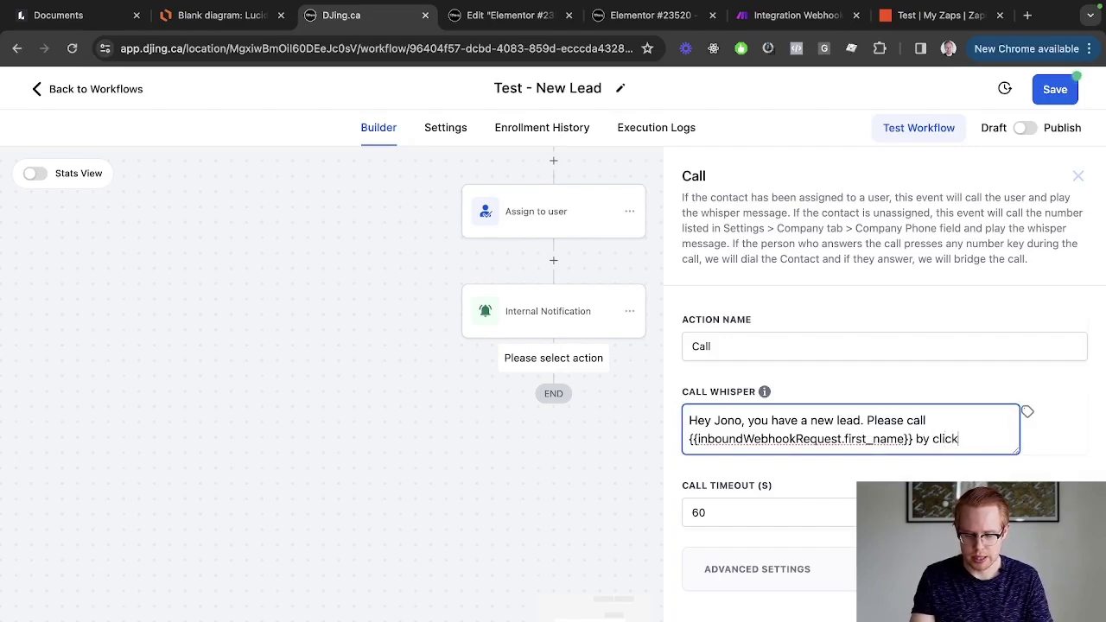
text(ing any key on the kye)
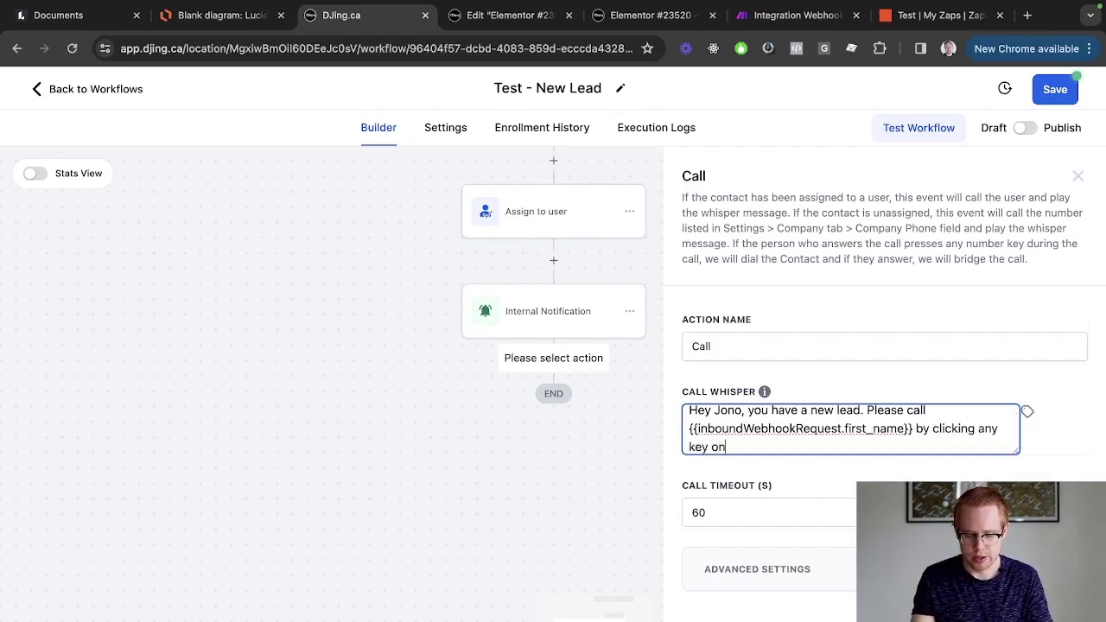
key(BackSpace)
key(BackSpace)
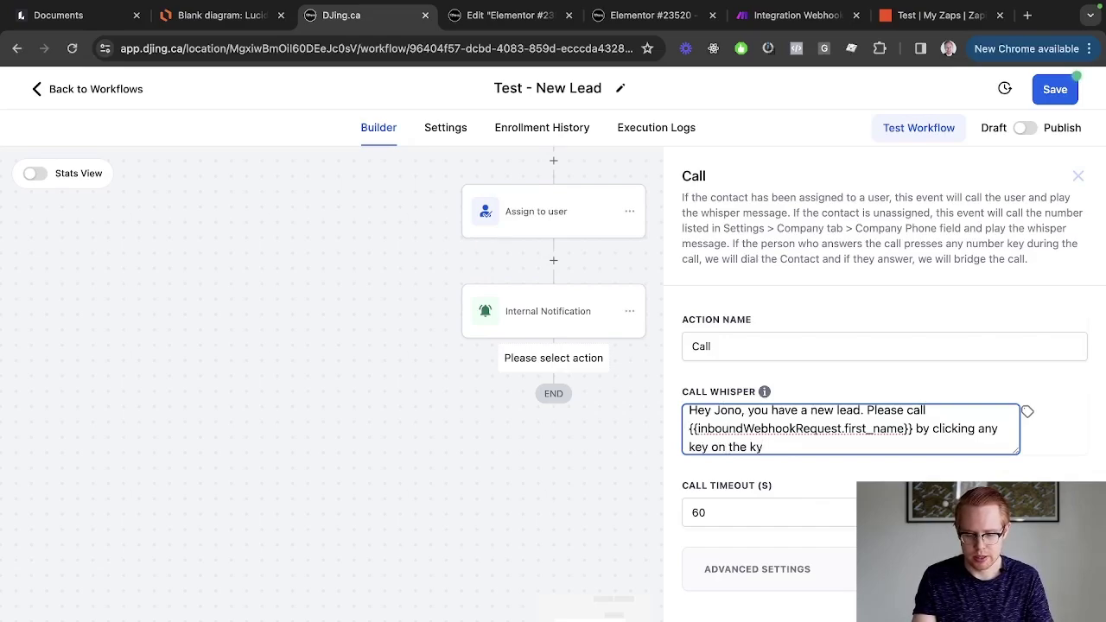
text(ey[ad)
key(BackSpace)
key(BackSpace)
key(BackSpace)
text(pad)
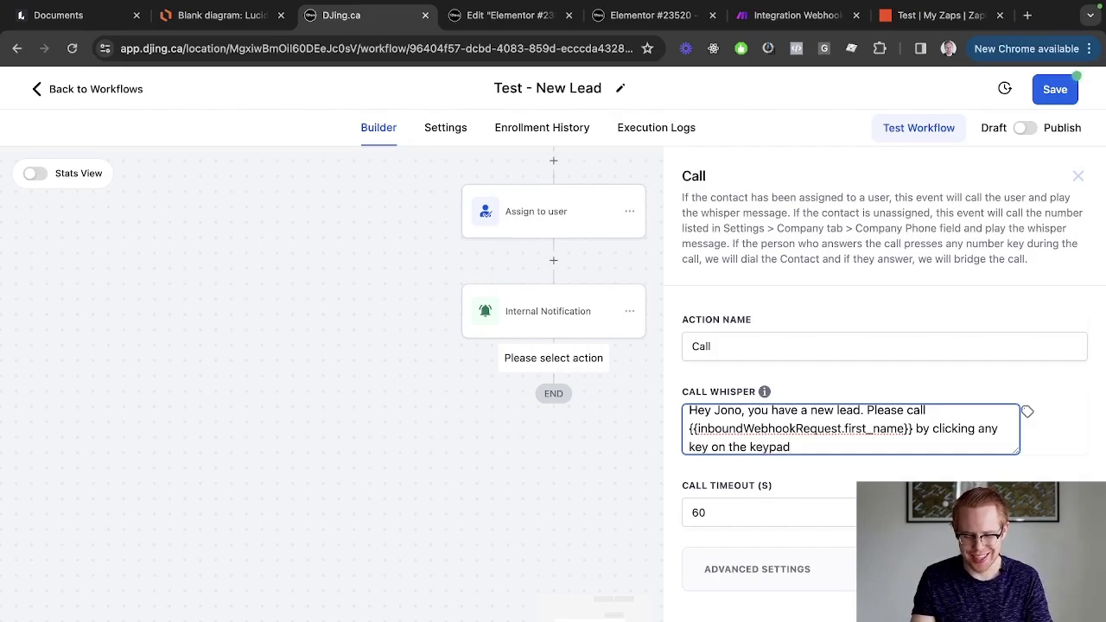
text( to get sta)
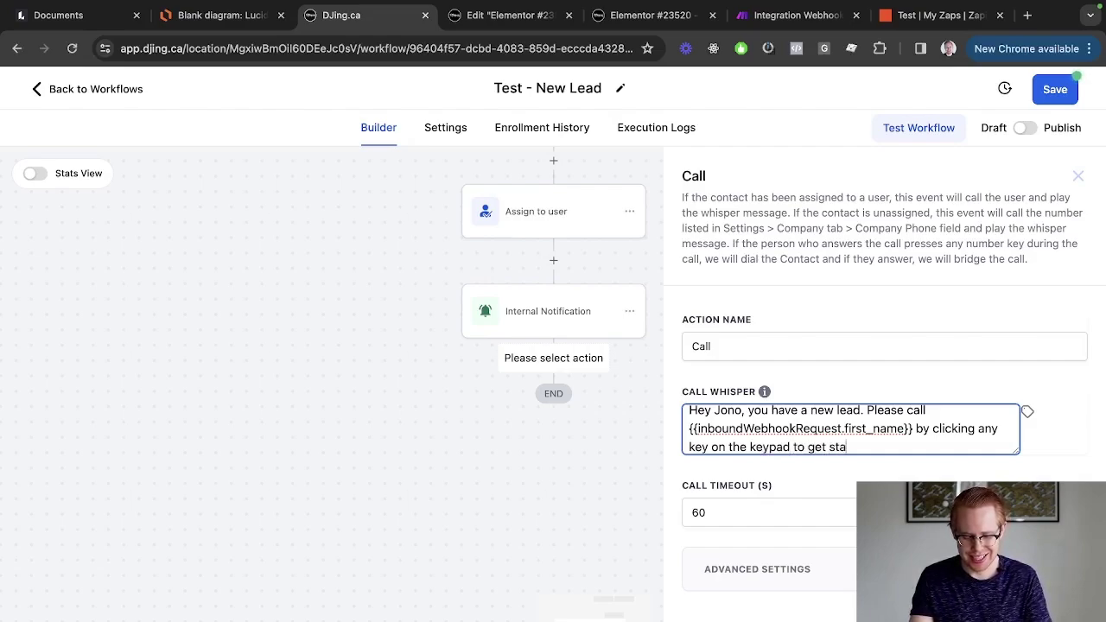
text(rted')
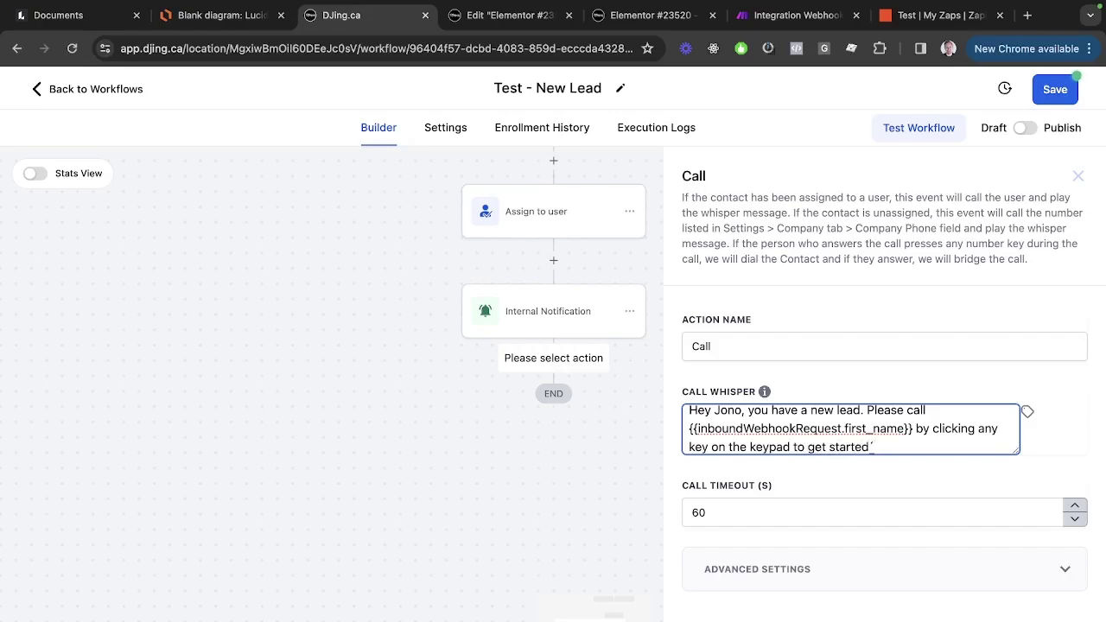
scroll(908, 427, down, 1)
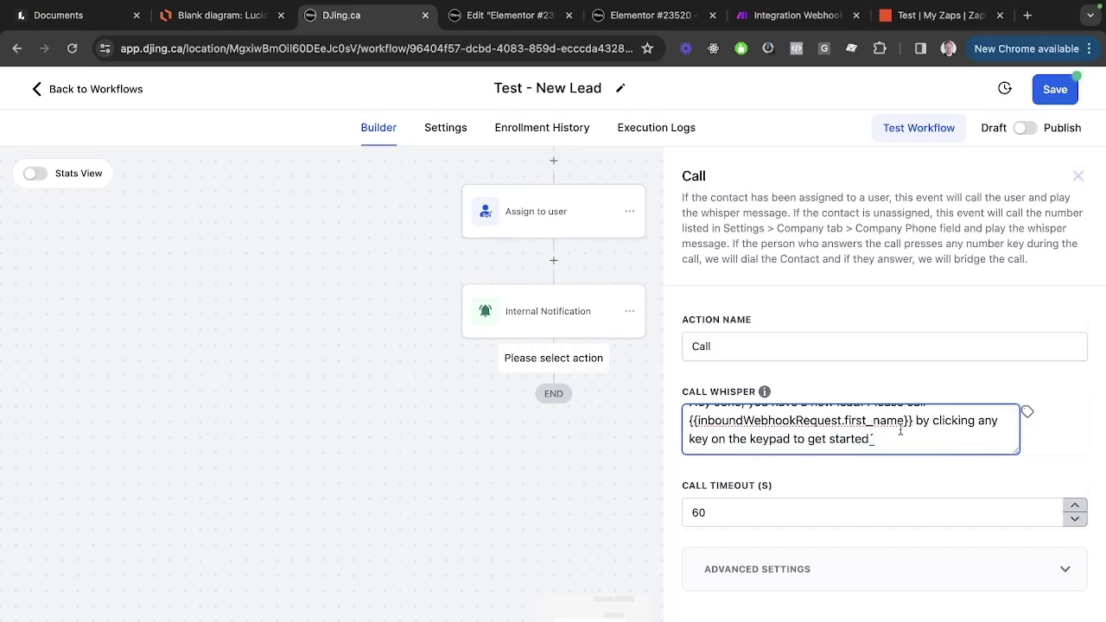
text(œ)
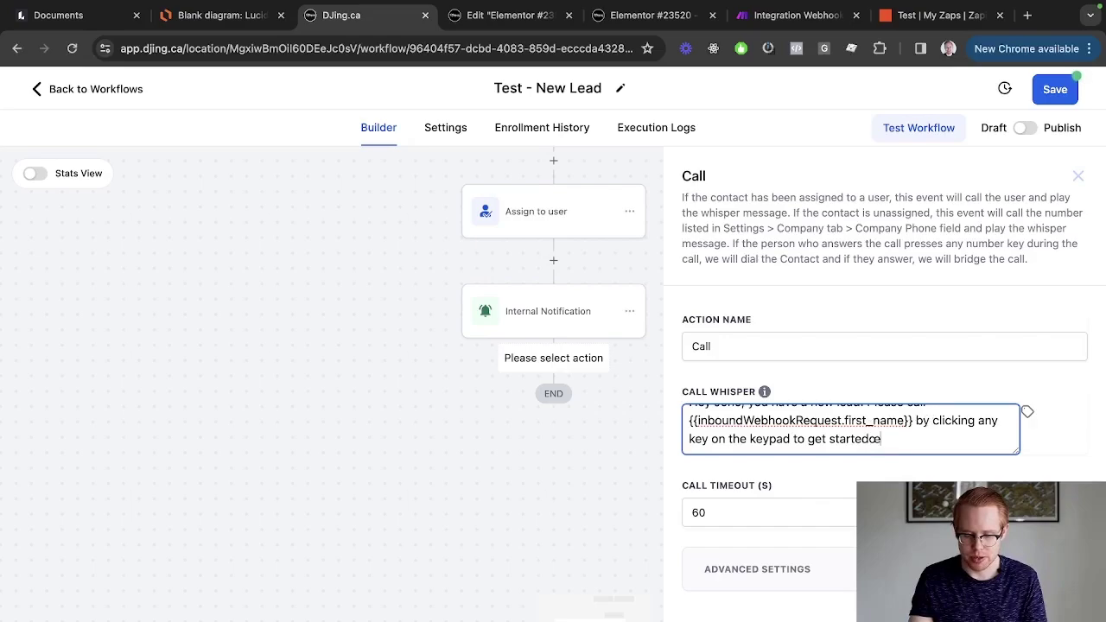
key(BackSpace)
Save the Call action and then save the whole workflow.
click(819, 596)
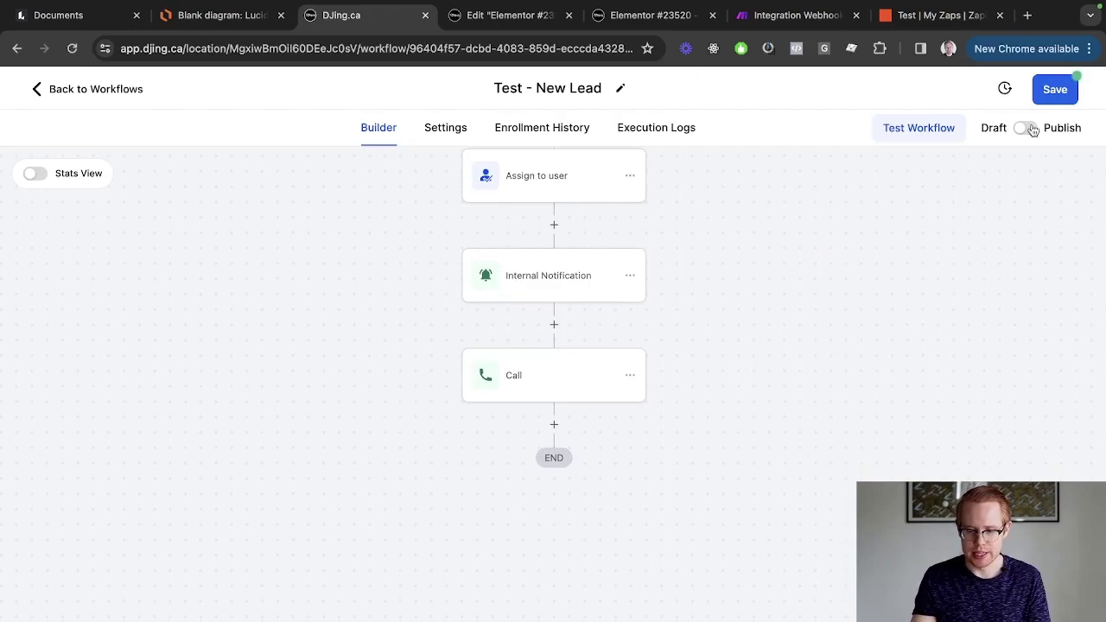
click(1049, 90)
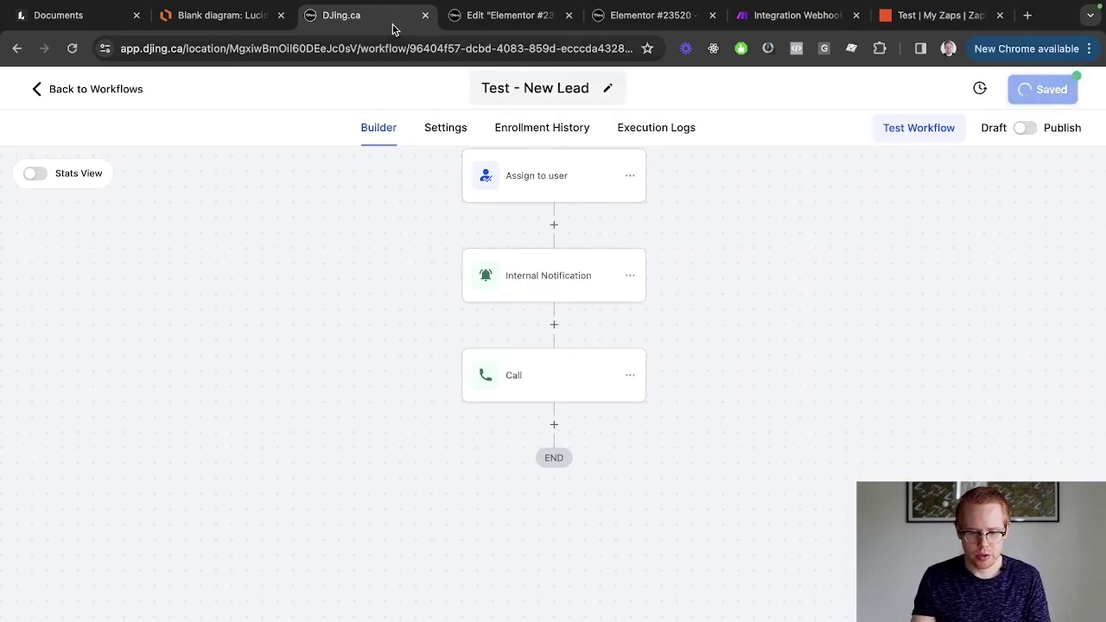
click(220, 14)
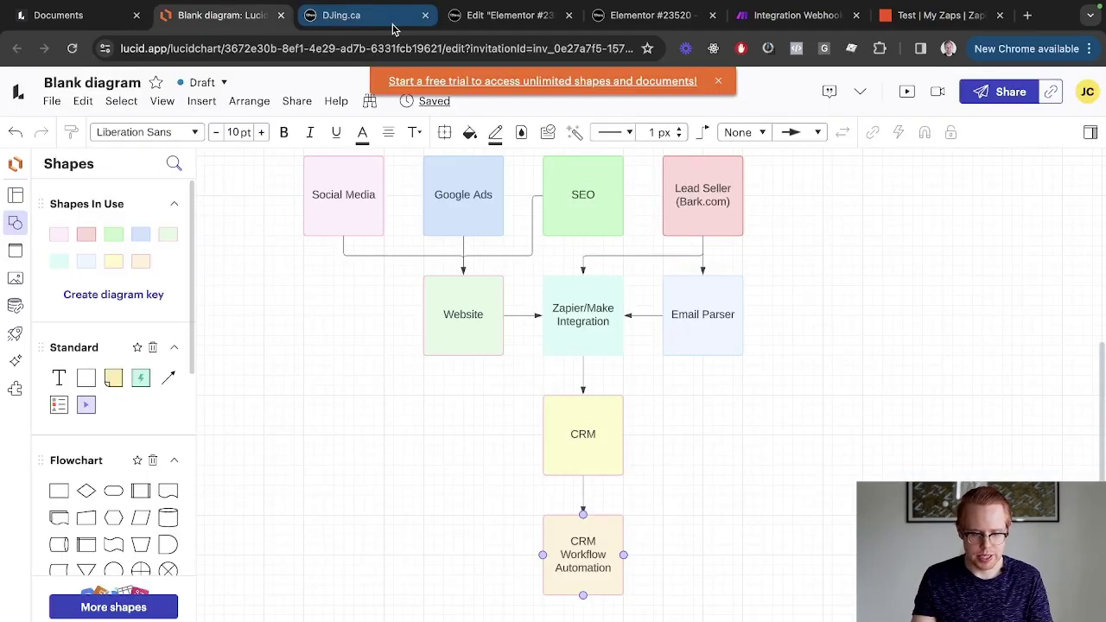
Point out the Social Media source, then review the Elementor form, its preview and the Make scenario.
click(333, 226)
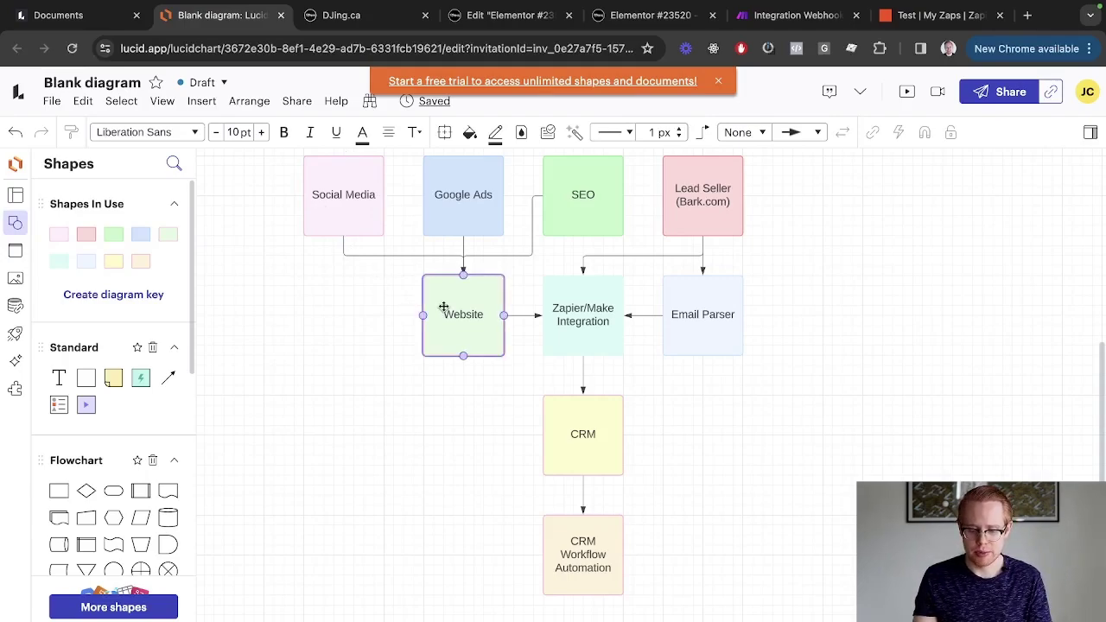
key(super+4)
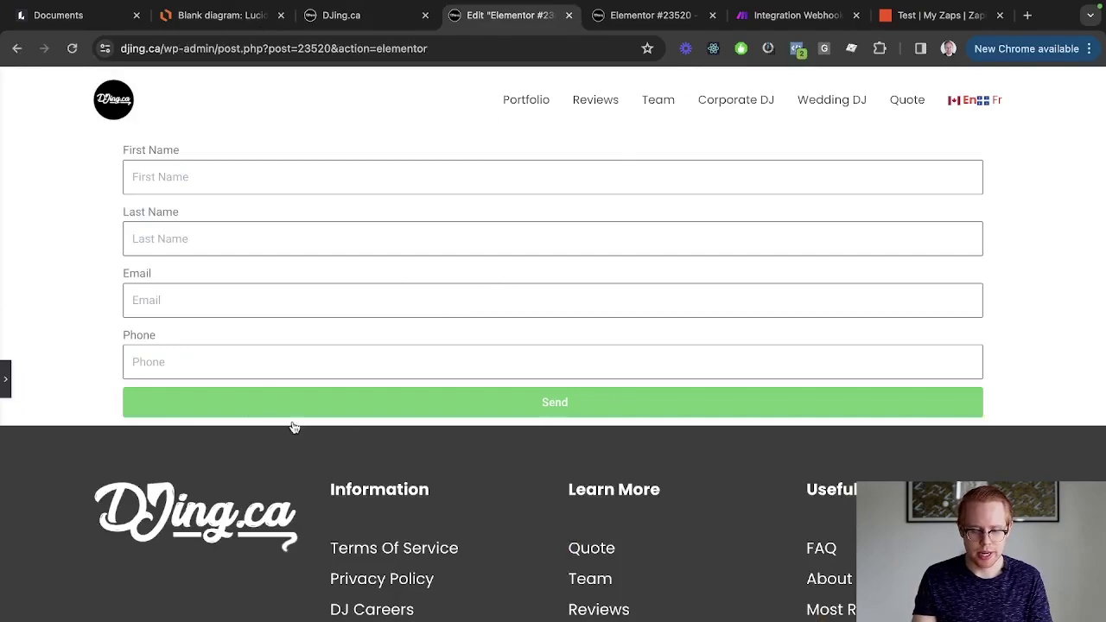
key(super+5)
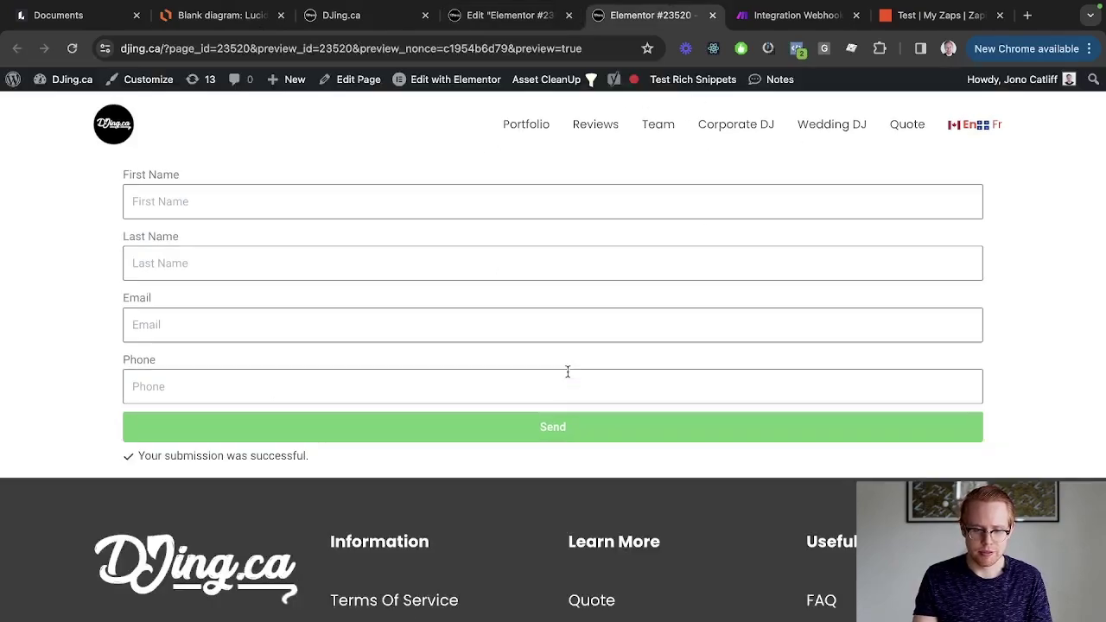
key(super+6)
click(775, 165)
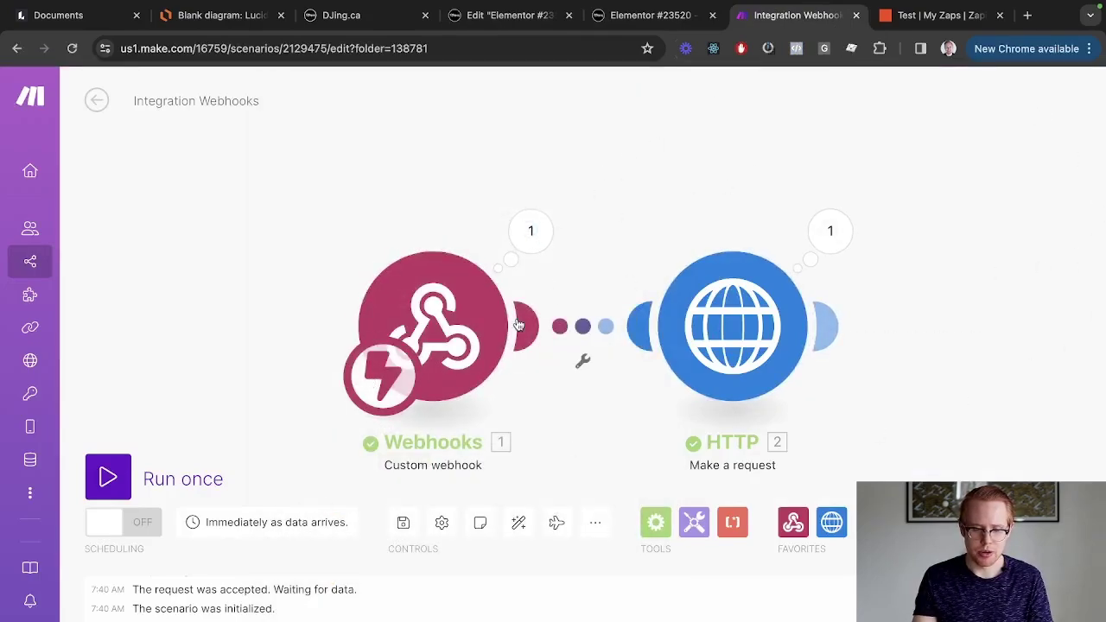
key(super+3)
key(super+2)
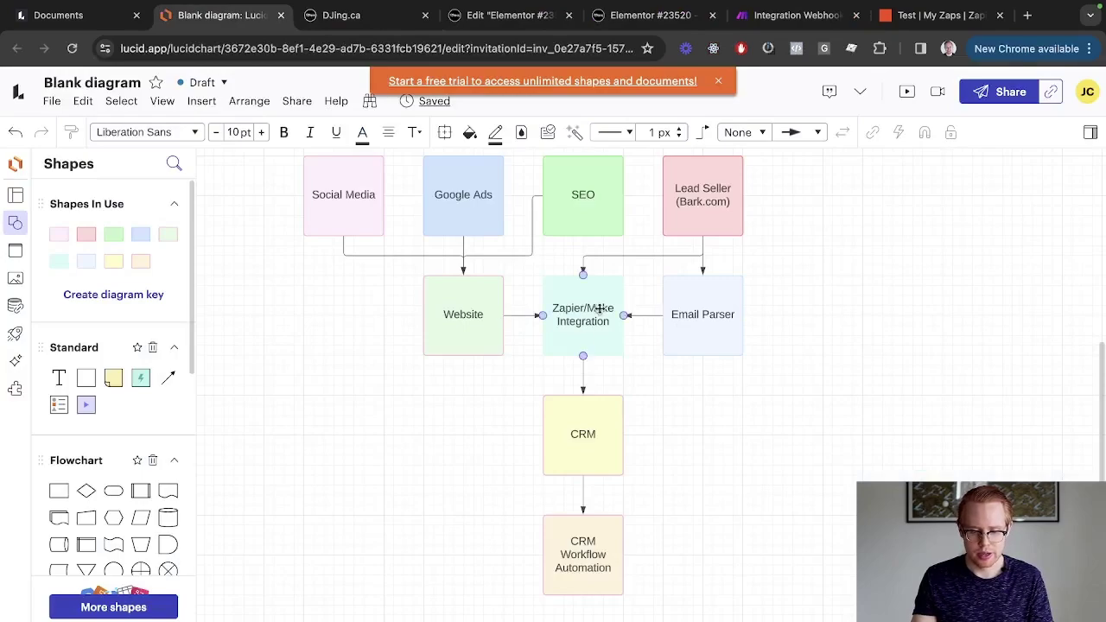
key(super+3)
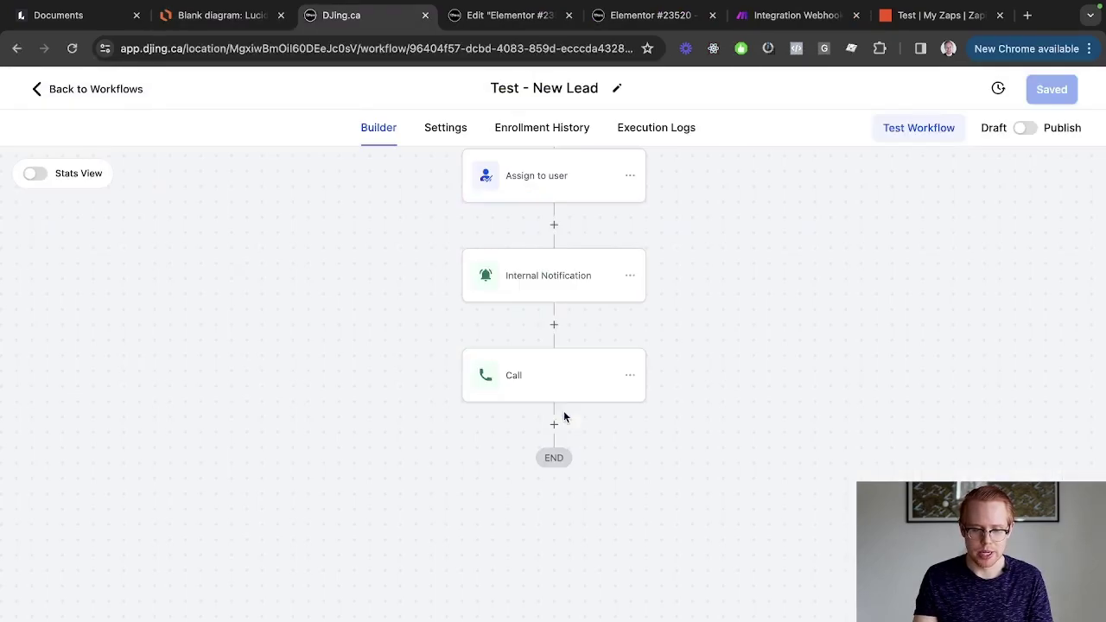
scroll(590, 217, up, 2)
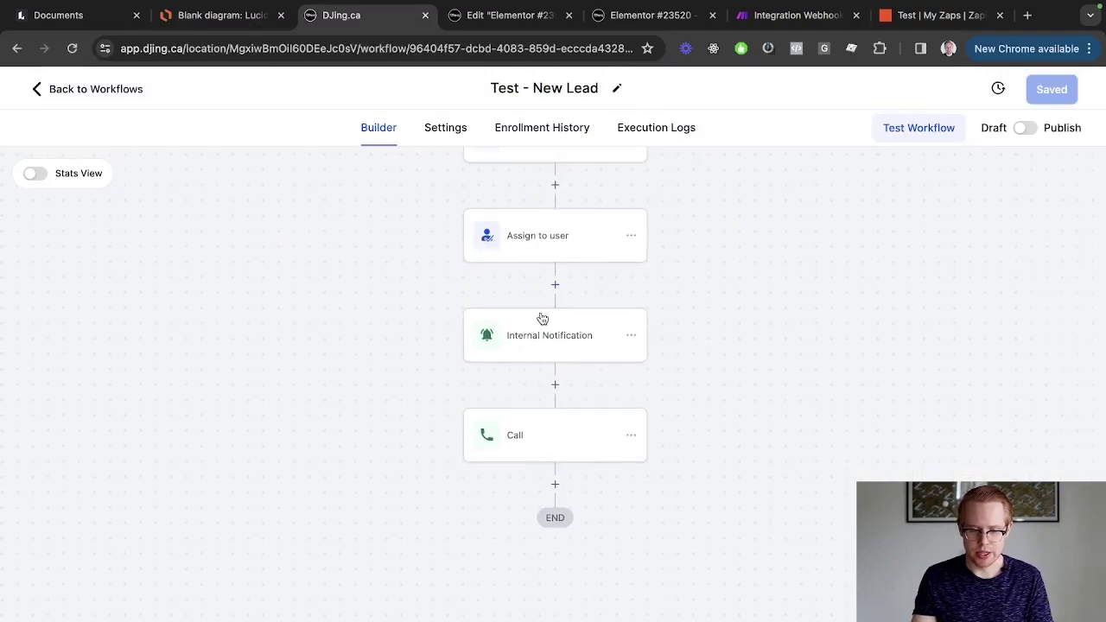
key(super+2)
key(super+3)
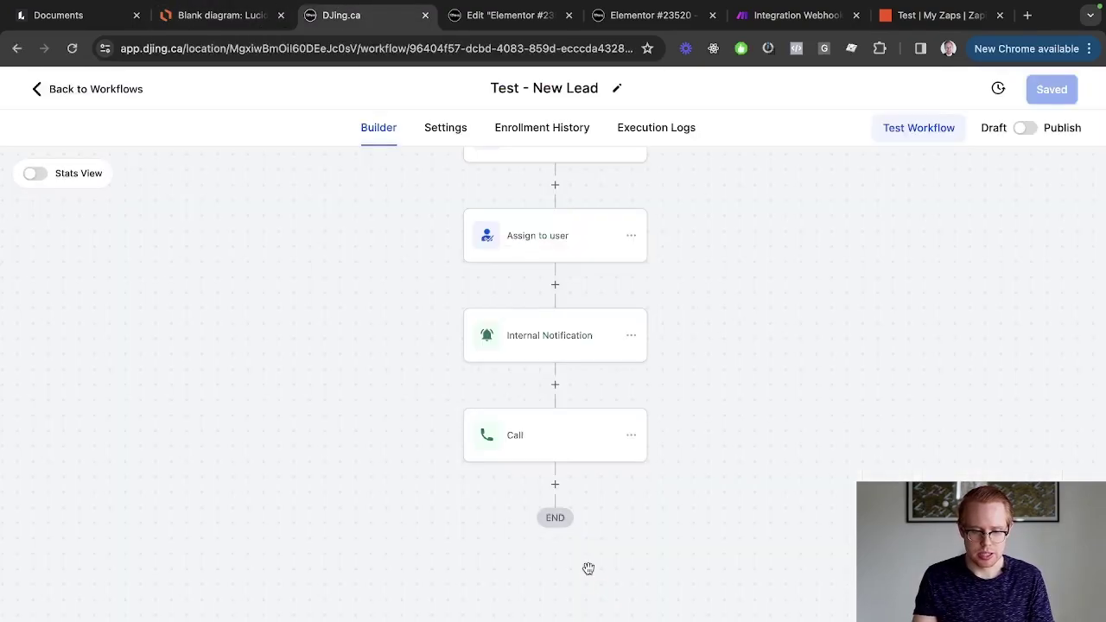
scroll(617, 233, up, 4)
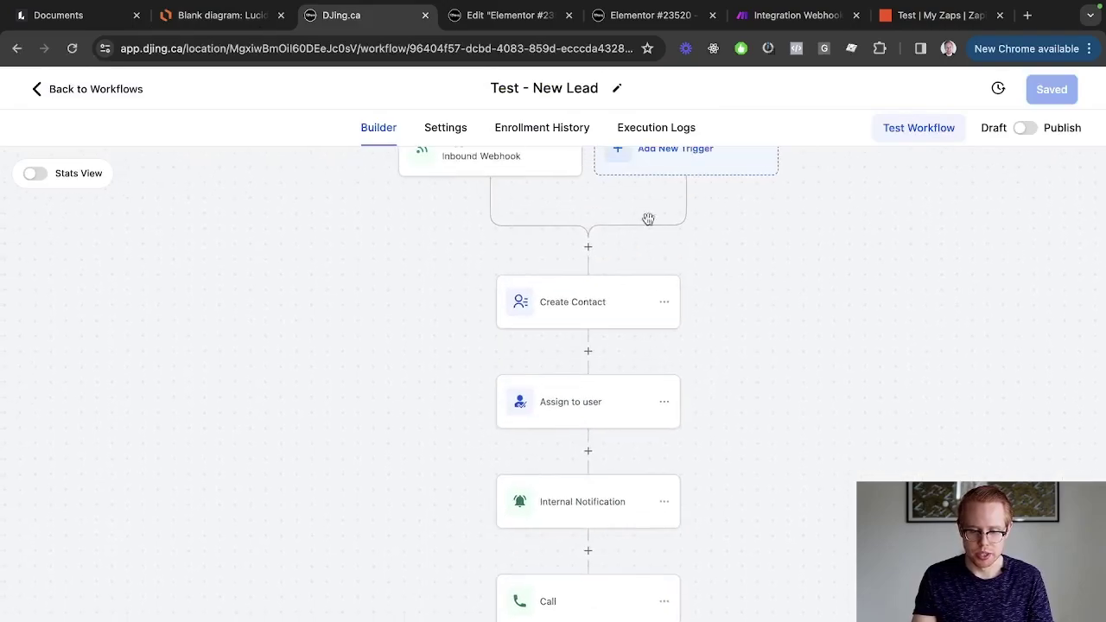
scroll(597, 257, up, 2)
scroll(579, 345, down, 2)
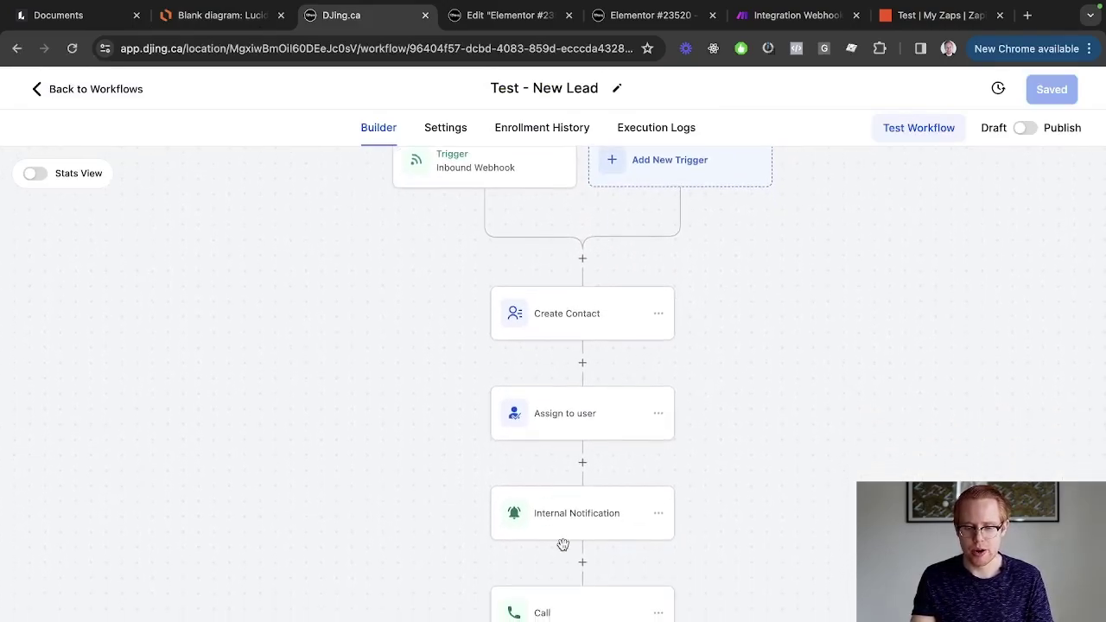
scroll(562, 545, down, 2)
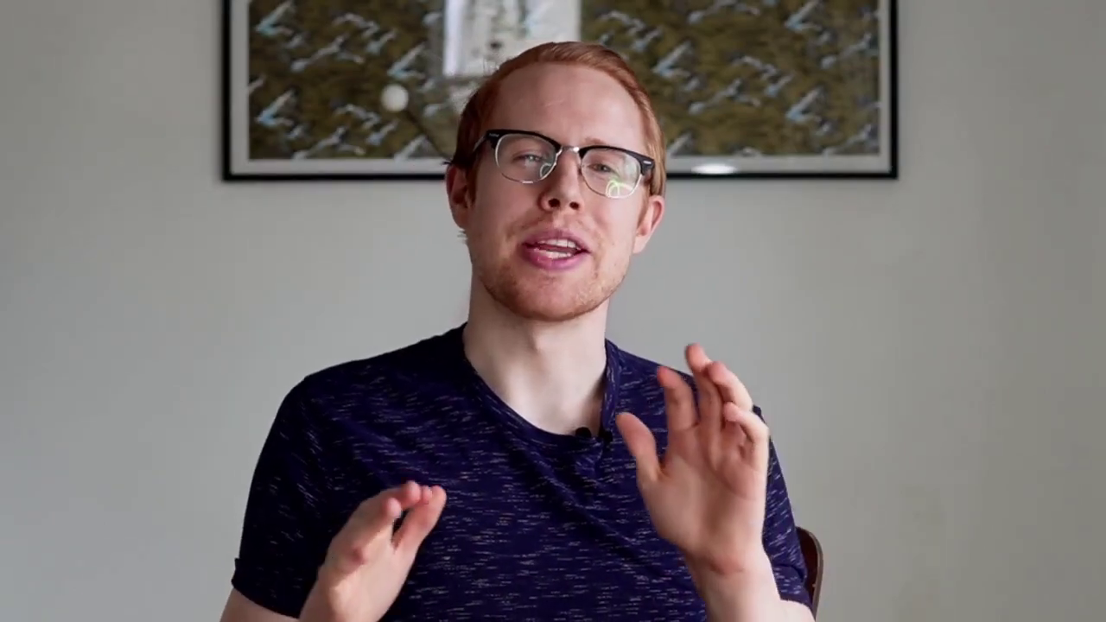